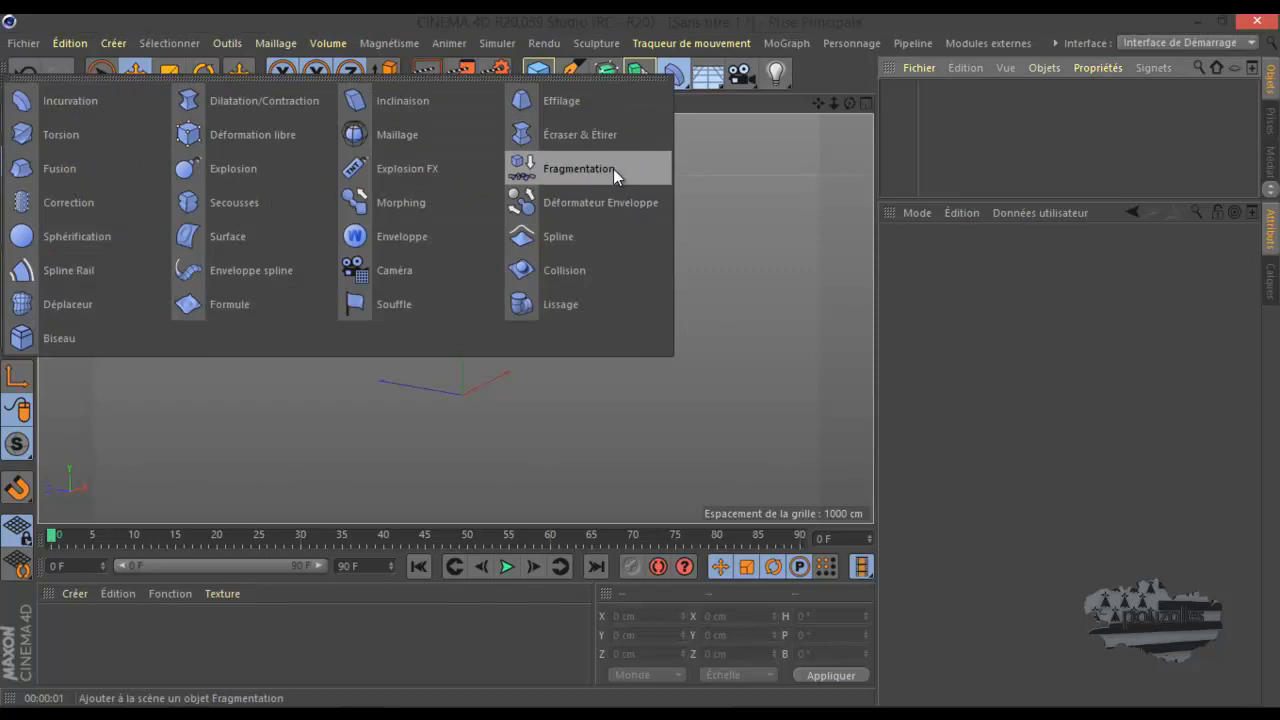
Add a Fragmentation deformer and a cube primitive to the scene
{"action": "left_click", "coordinate": [613, 170]}
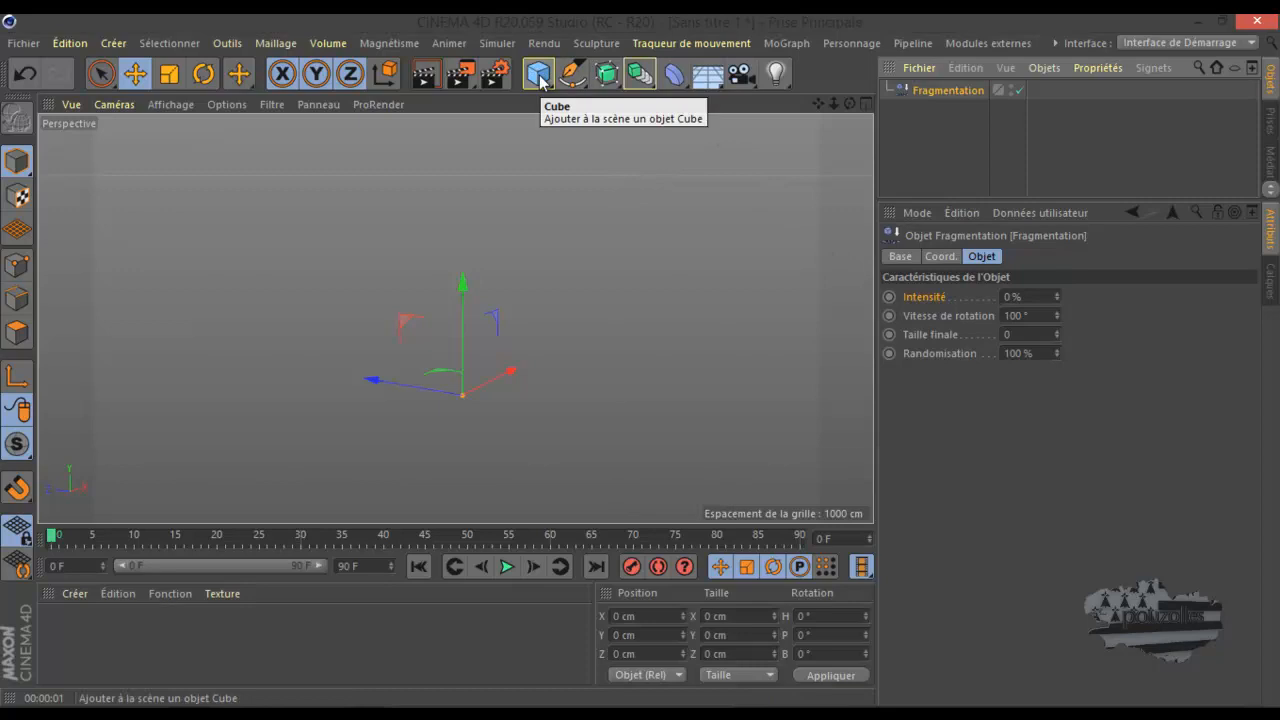
{"action": "left_click", "coordinate": [539, 77]}
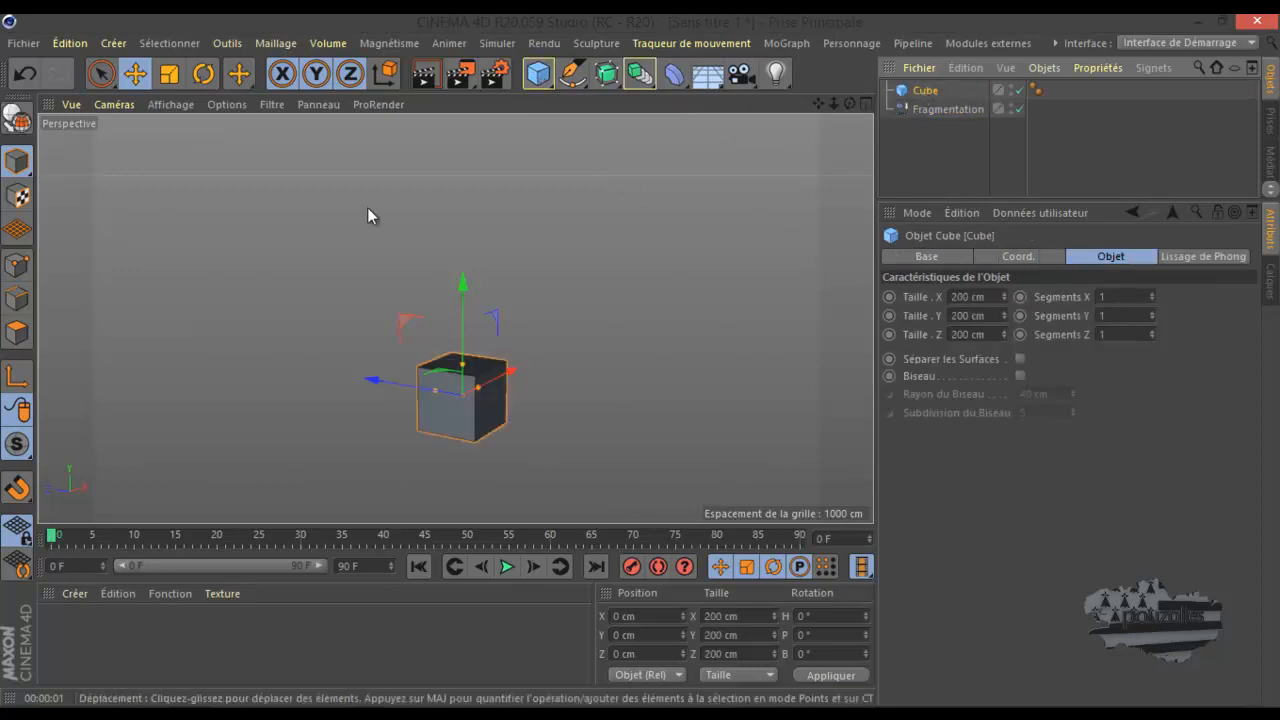
{"action": "left_click", "coordinate": [172, 105]}
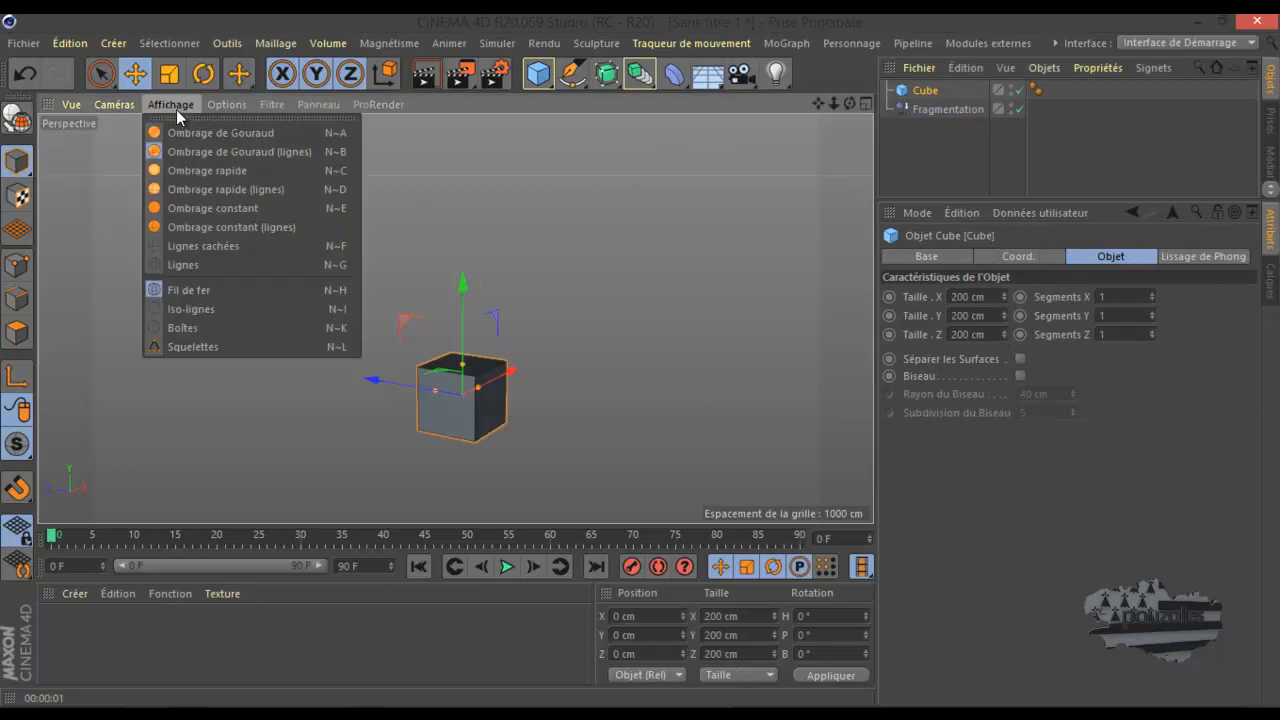
{"action": "left_click", "coordinate": [1125, 376]}
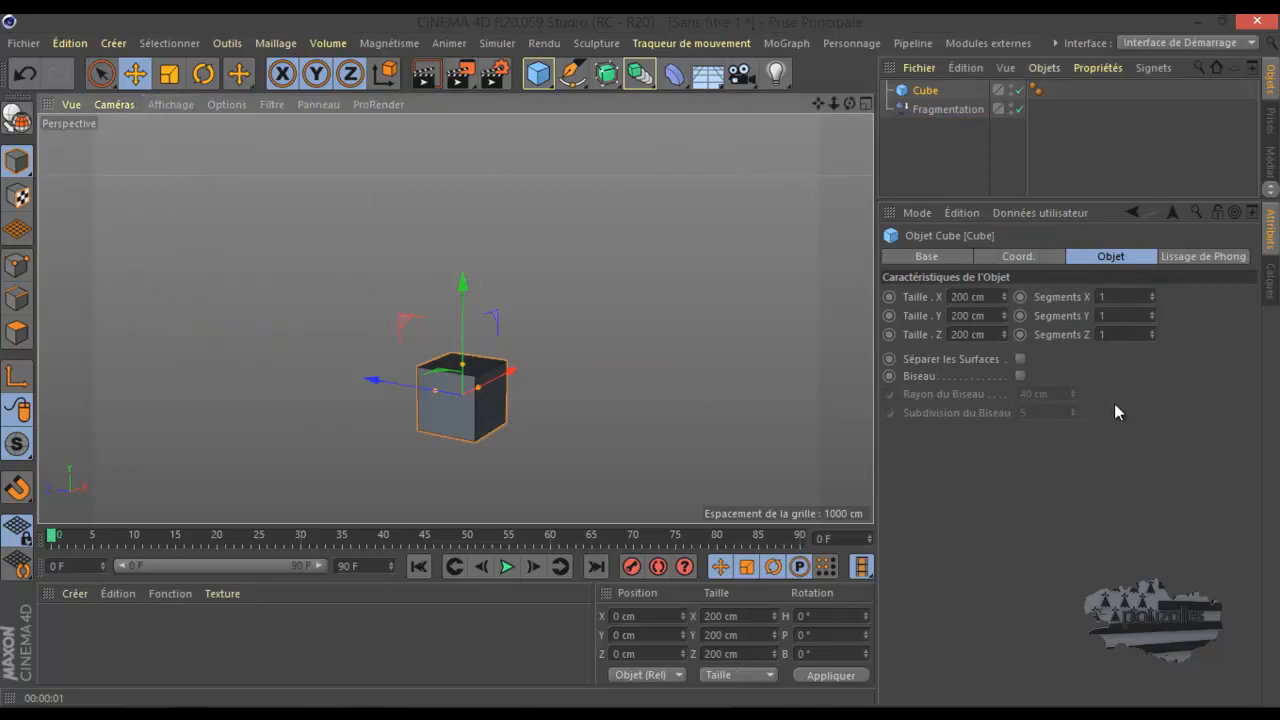
{"action": "left_click", "coordinate": [240, 74]}
{"action": "left_click", "coordinate": [242, 74]}
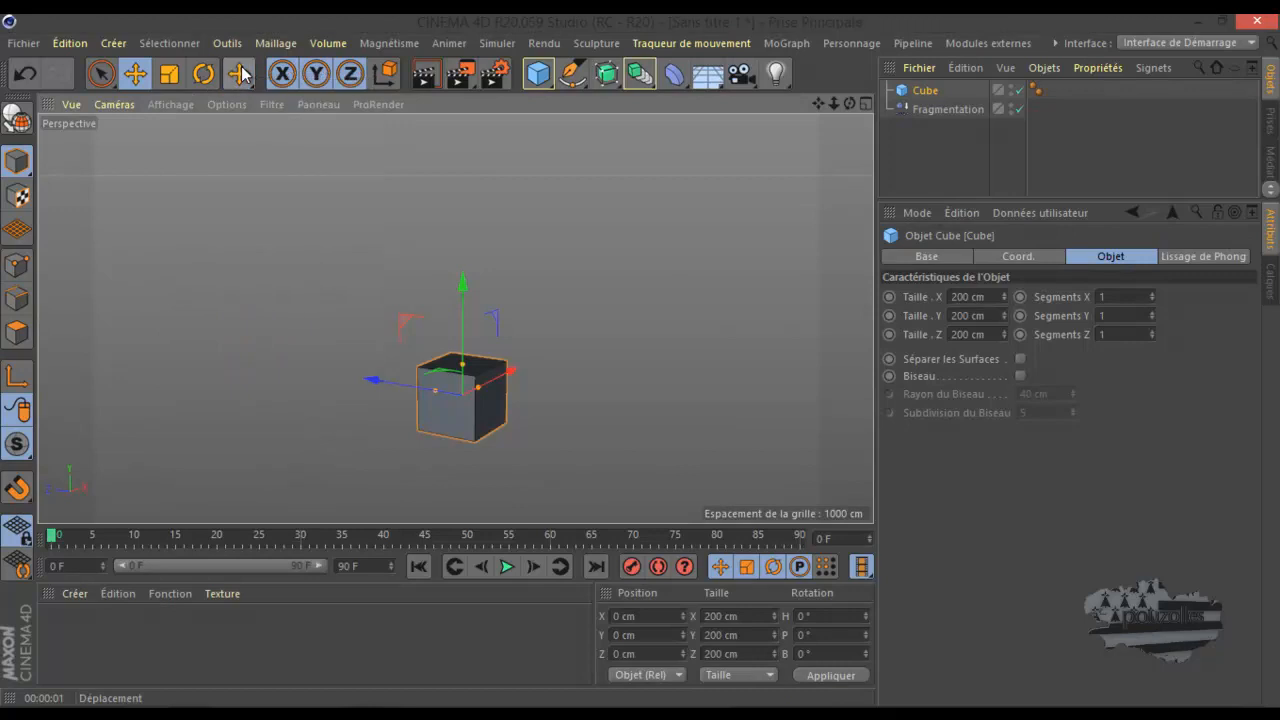
Stretch the cube to about 585 cm tall, rest it on ground level, and add a Sol floor object under it
{"action": "left_click_drag", "start_coordinate": [463, 365], "coordinate": [461, 305]}
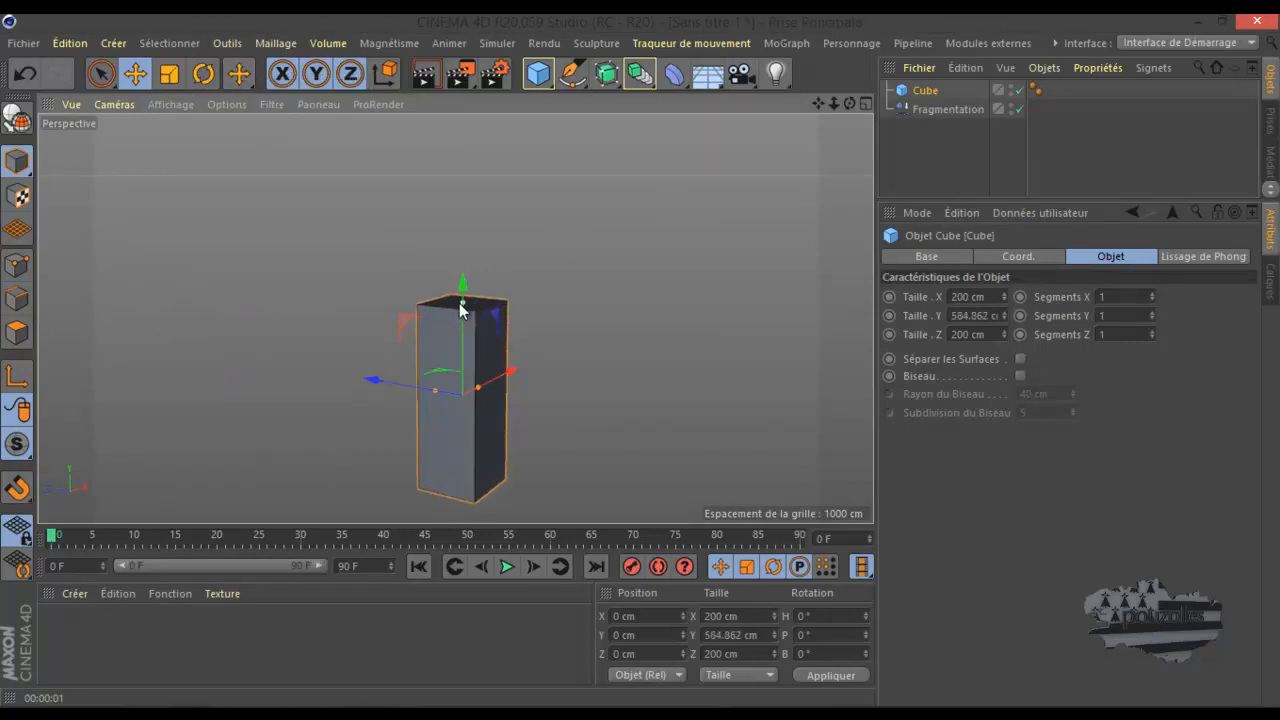
{"action": "left_click", "coordinate": [238, 74]}
{"action": "left_click_drag", "start_coordinate": [238, 74], "coordinate": [300, 134]}
{"action": "left_click", "coordinate": [420, 351]}
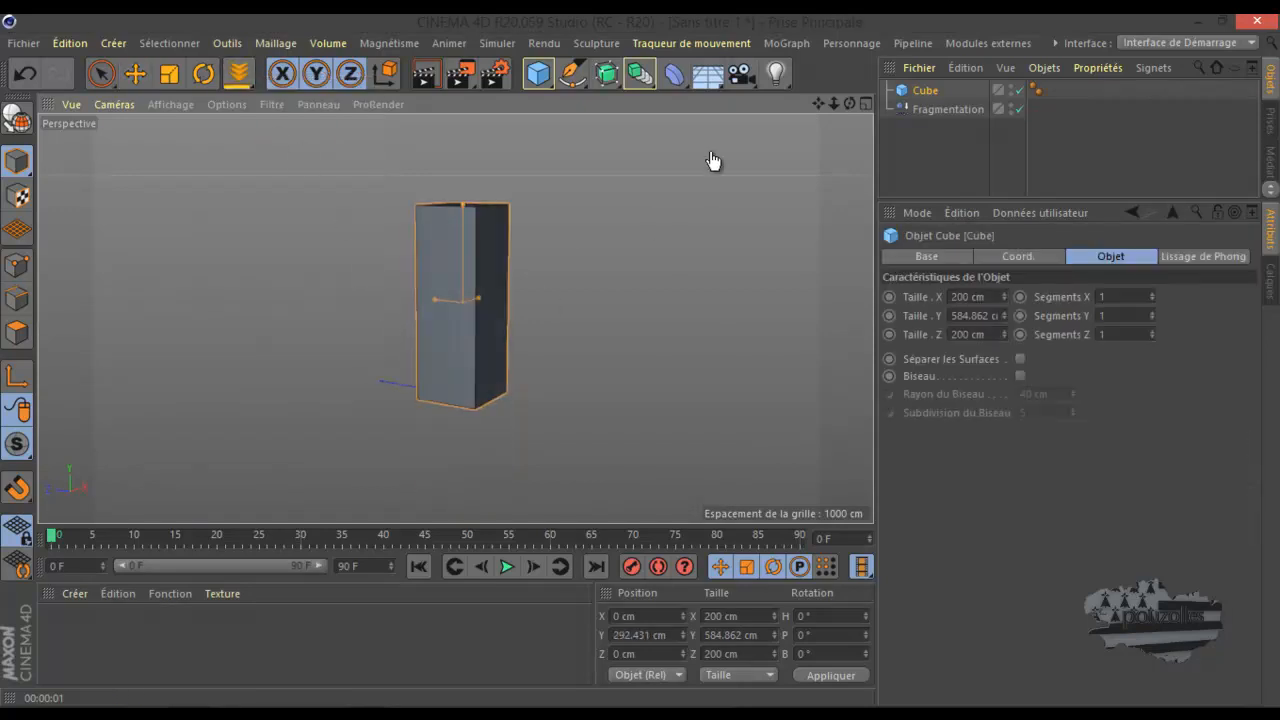
{"action": "left_click", "coordinate": [708, 74]}
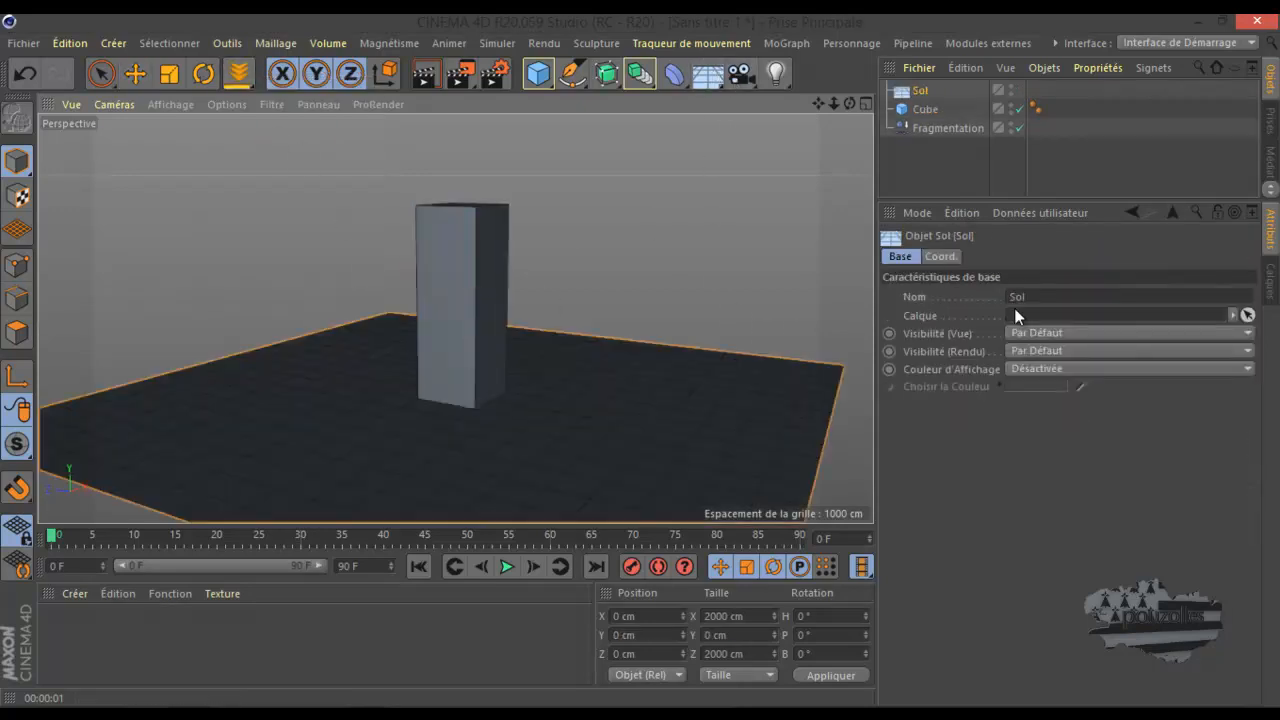
Set the cube's segments to 10 in X, 20 in Y and 10 in Z, and make the Fragmentation deformer its child
{"action": "left_click", "coordinate": [926, 110]}
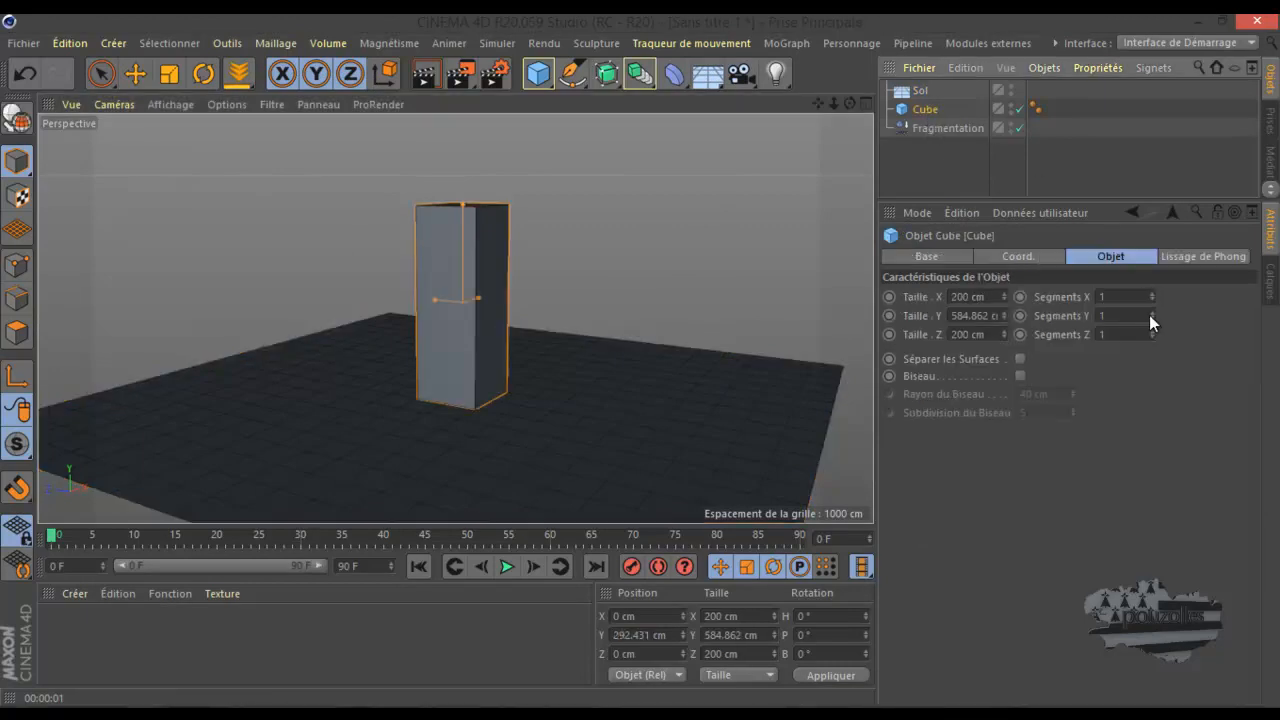
{"action": "left_click", "coordinate": [1119, 315]}
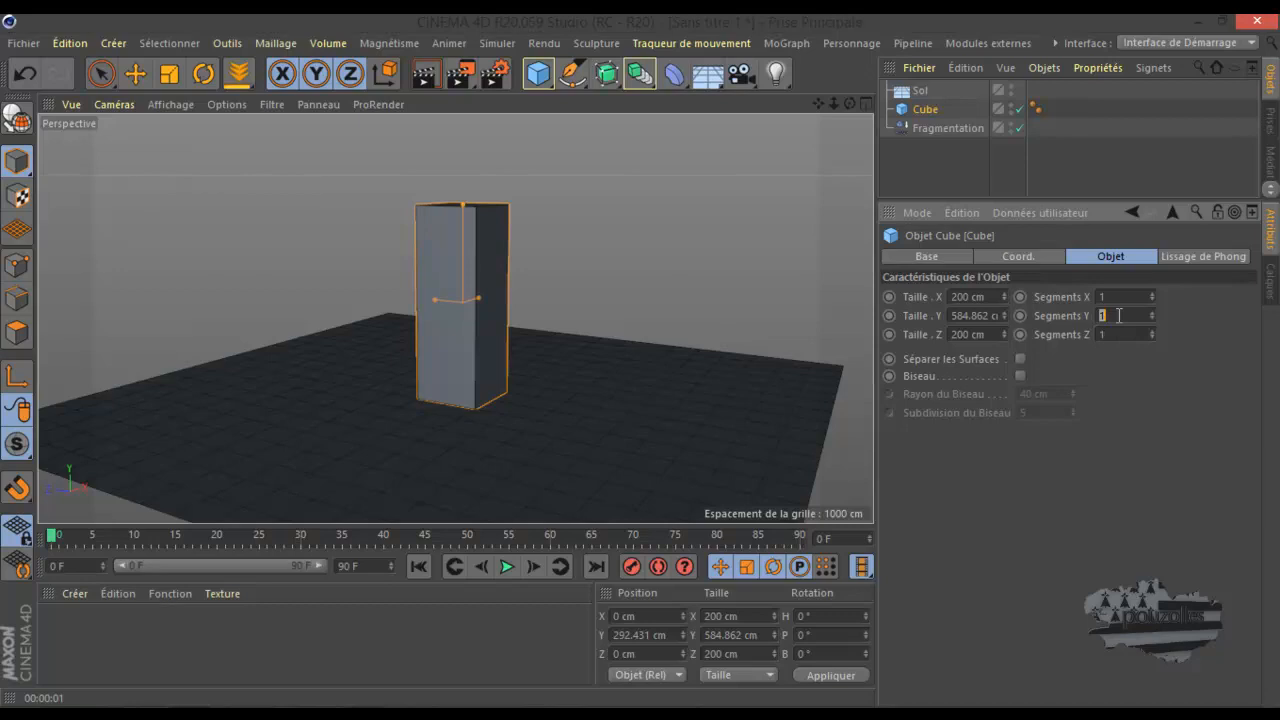
{"action": "type", "text": "20"}
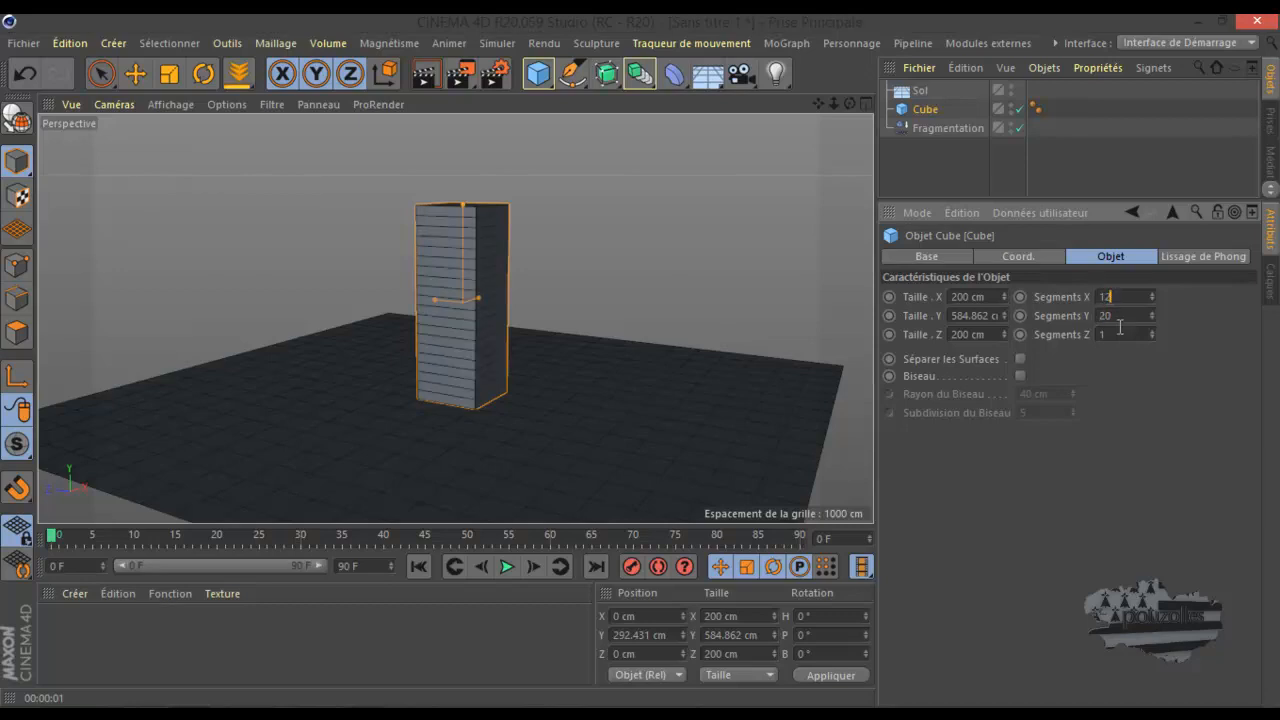
{"action": "double_click", "coordinate": [1112, 296]}
{"action": "type", "text": "0"}
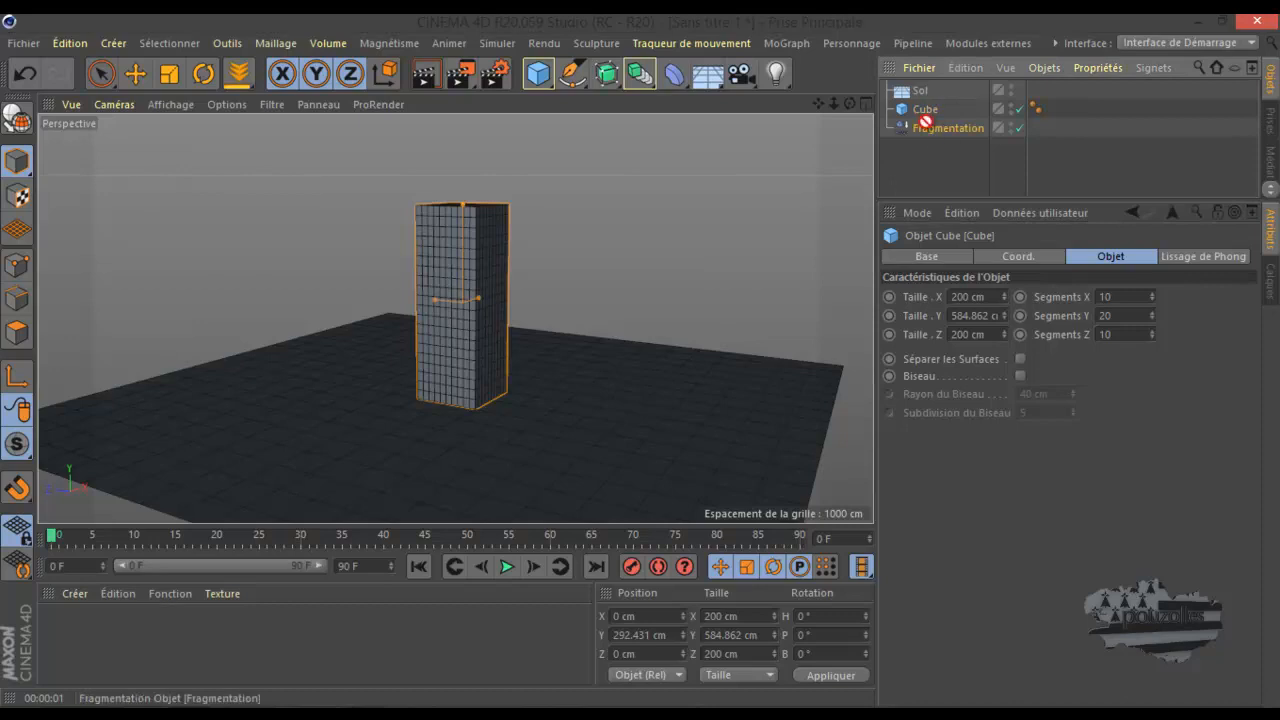
{"action": "left_click_drag", "start_coordinate": [922, 109], "coordinate": [922, 110]}
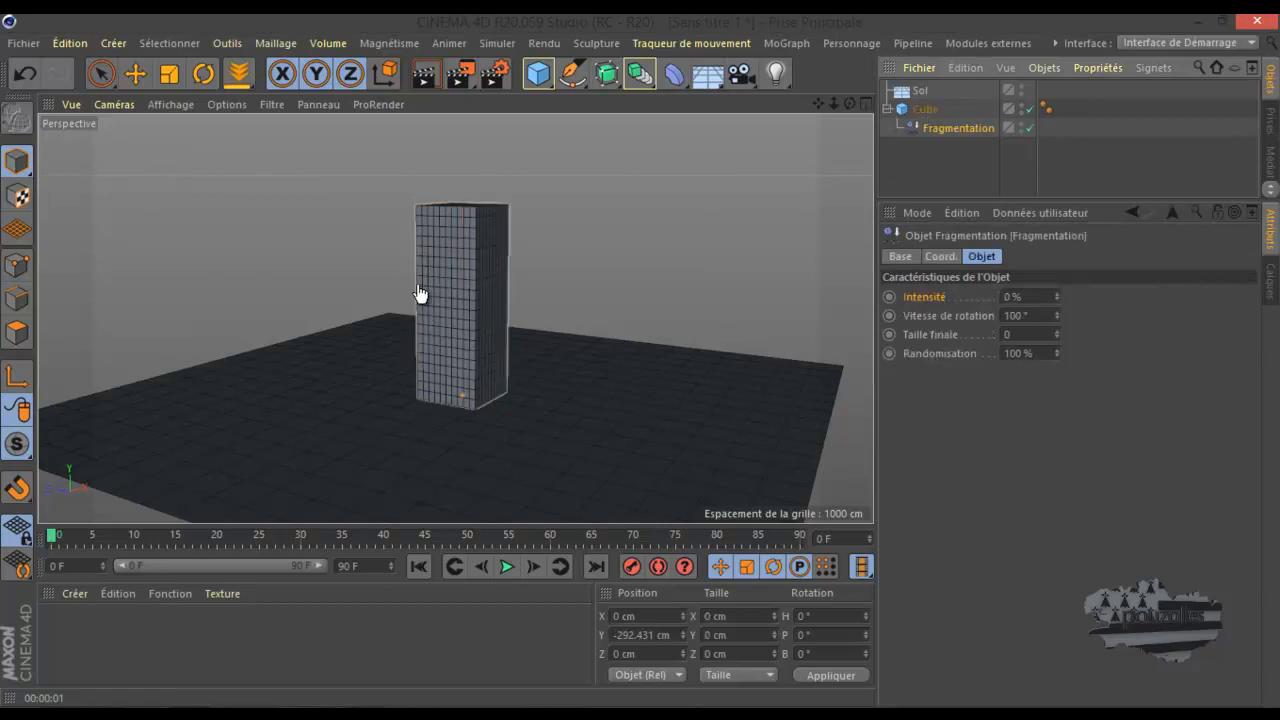
{"action": "left_click", "coordinate": [1150, 42]}
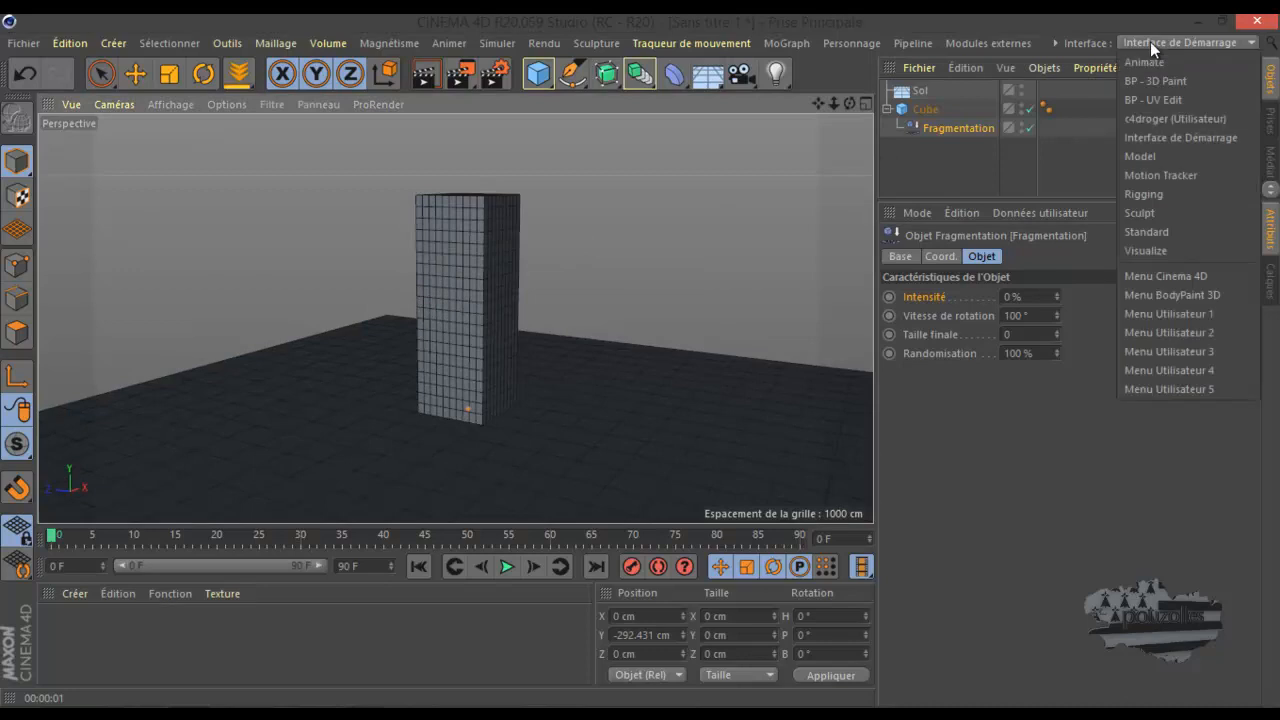
{"action": "left_click", "coordinate": [1154, 116]}
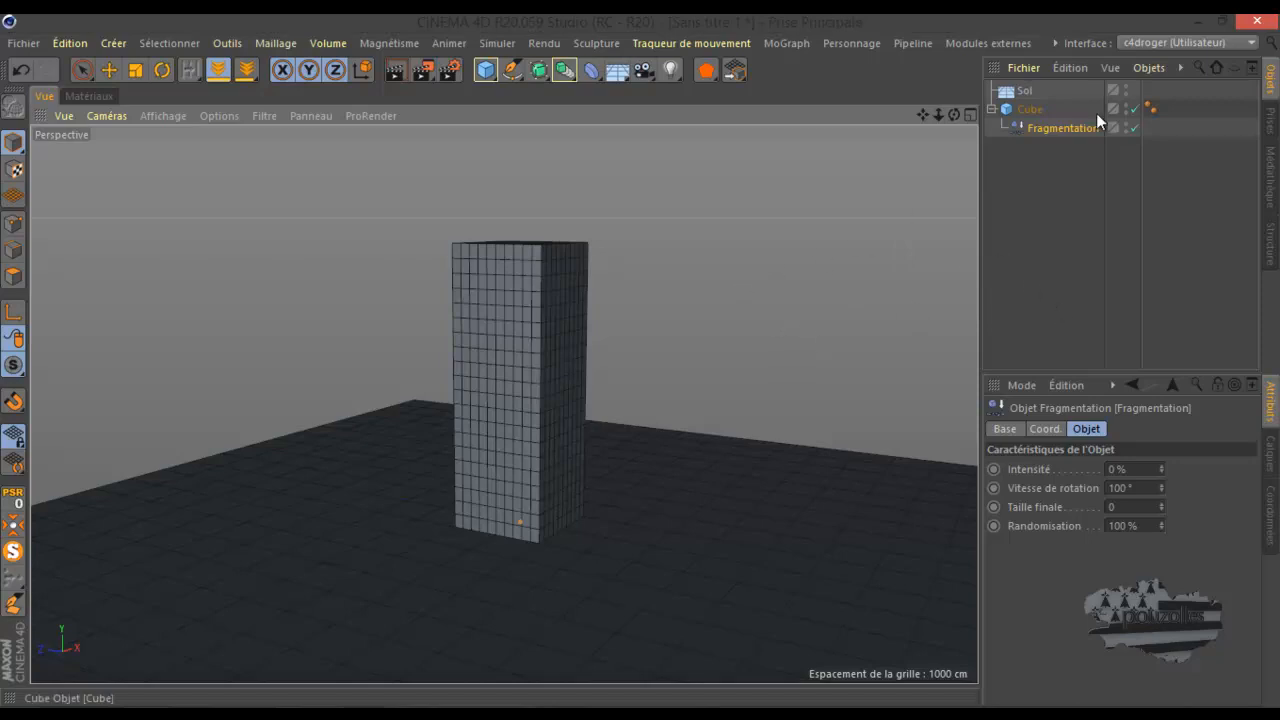
{"action": "left_click", "coordinate": [1171, 42]}
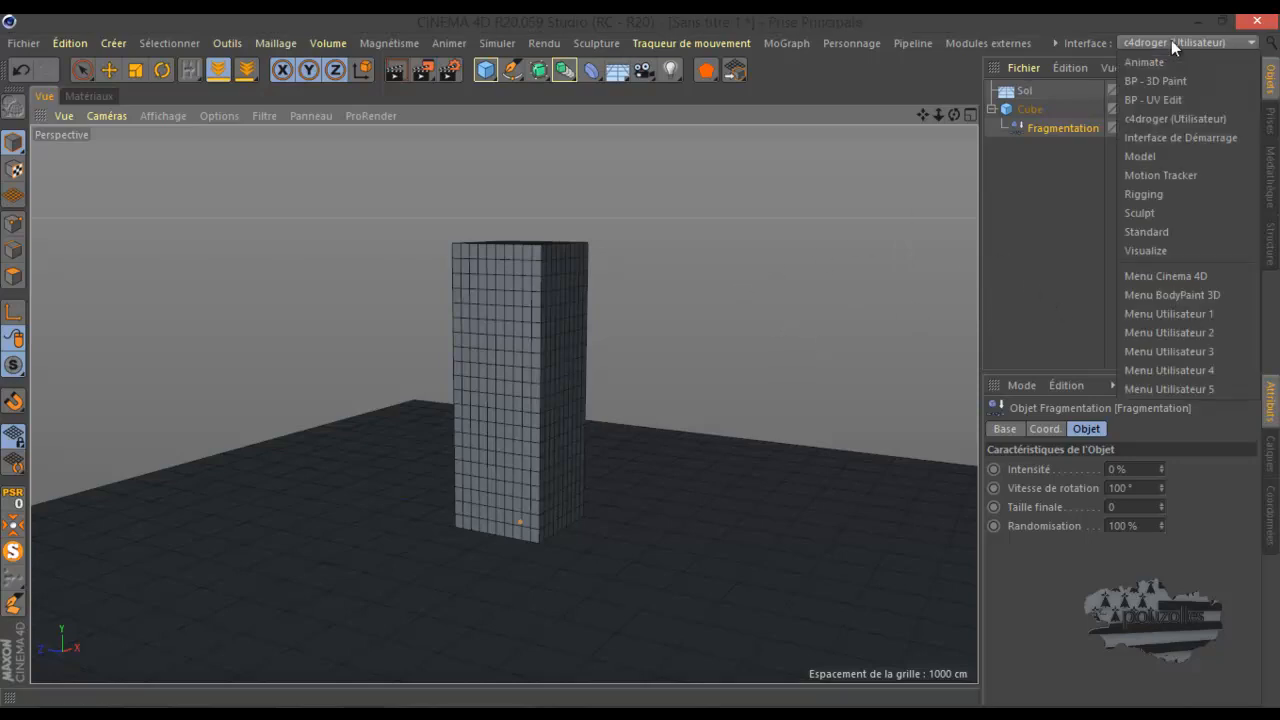
{"action": "left_click", "coordinate": [1146, 137]}
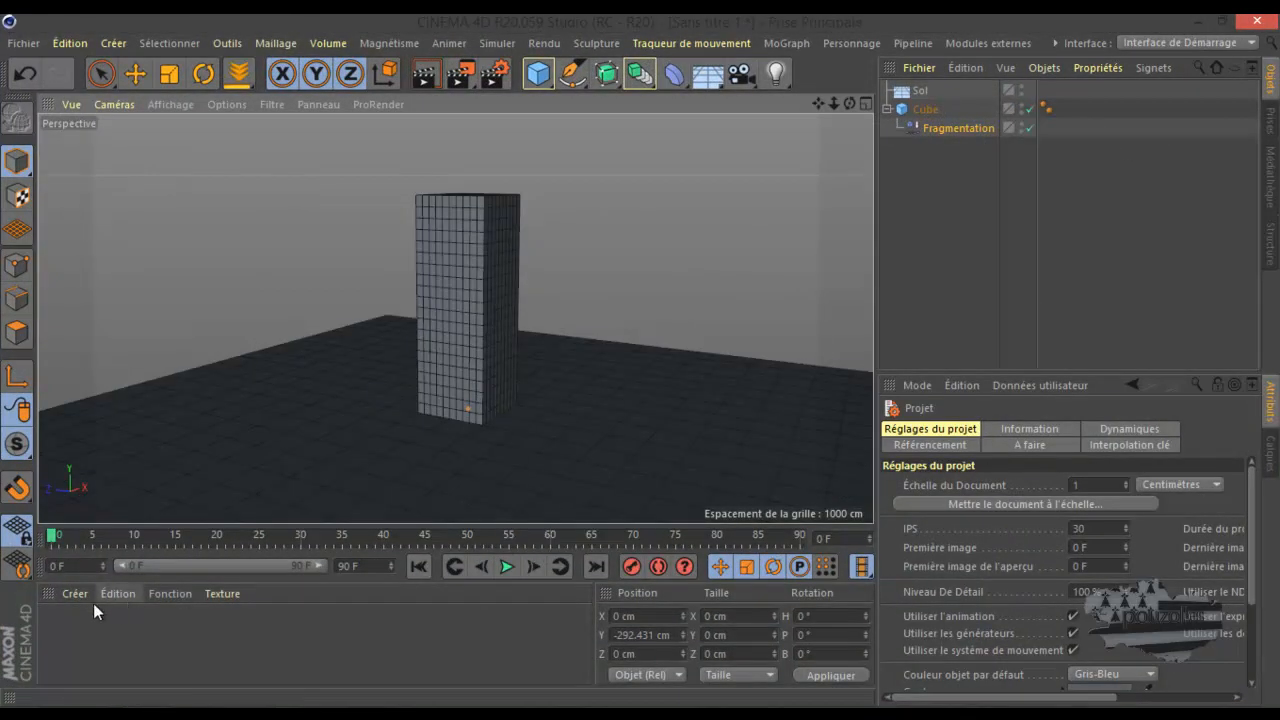
Collapse the material and coordinate managers under the timeline to enlarge the viewport
{"action": "left_click", "coordinate": [49, 594], "text": "ctrl"}
{"action": "left_click", "coordinate": [53, 596], "text": "ctrl"}
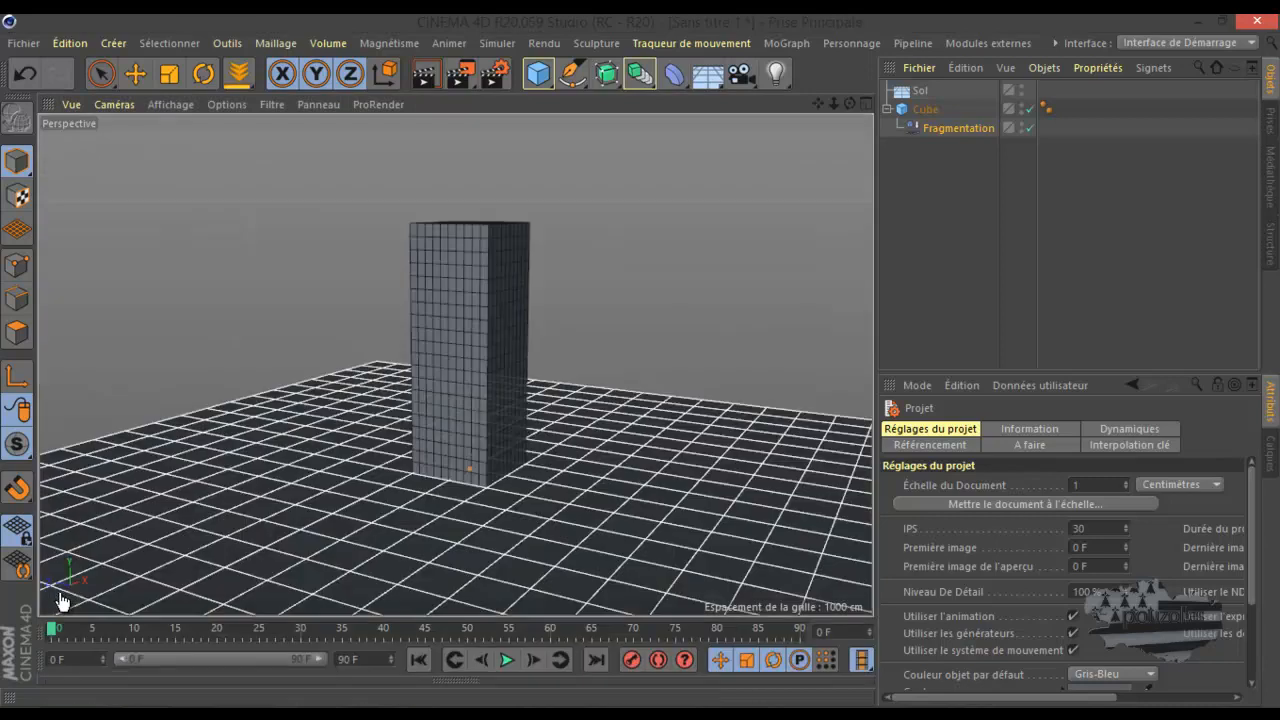
Keyframe the Fragmentation deformer's Intensité at 0 % on frame 0 and 100 % on frame 45
{"action": "left_click", "coordinate": [958, 128]}
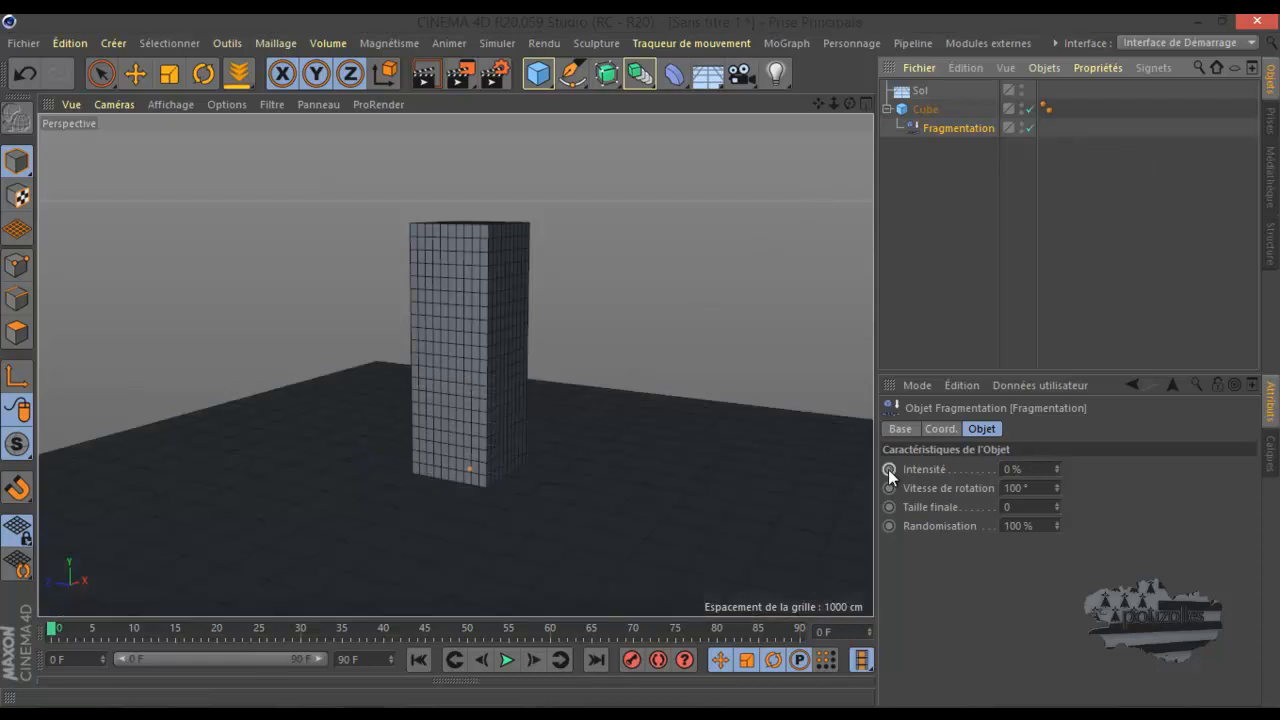
{"action": "left_click", "coordinate": [888, 469], "text": "ctrl"}
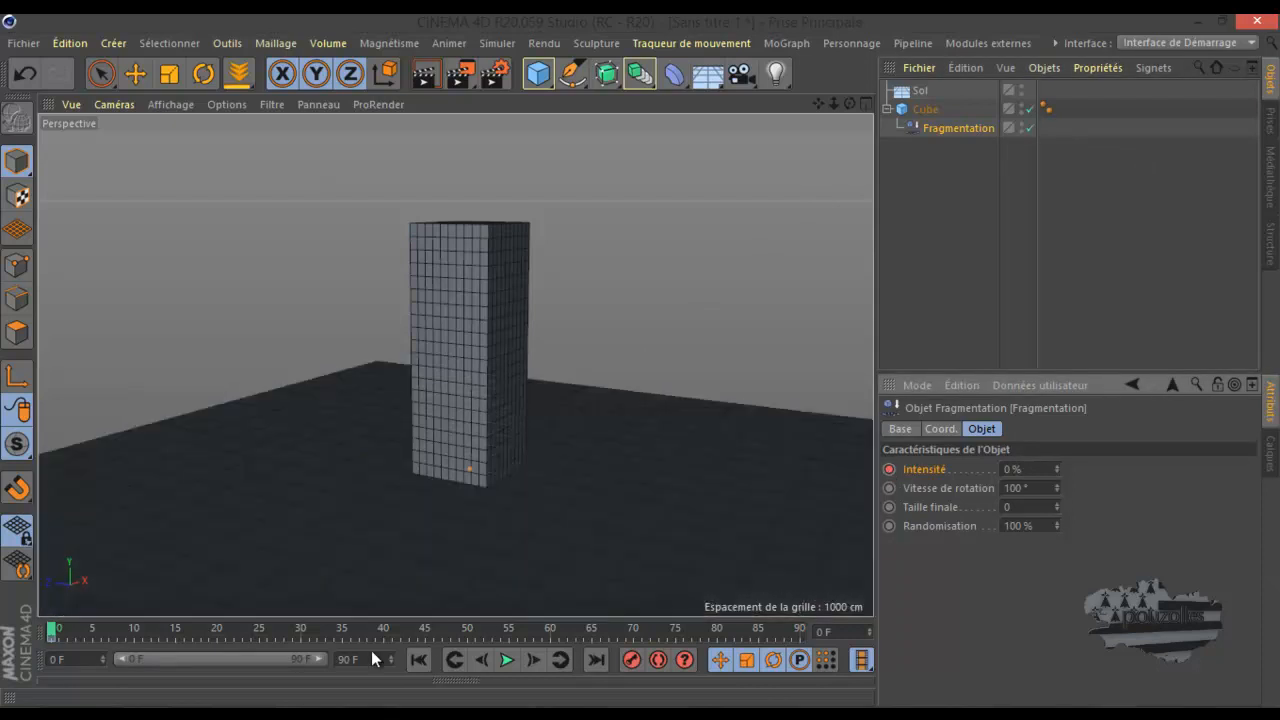
{"action": "left_click", "coordinate": [424, 628]}
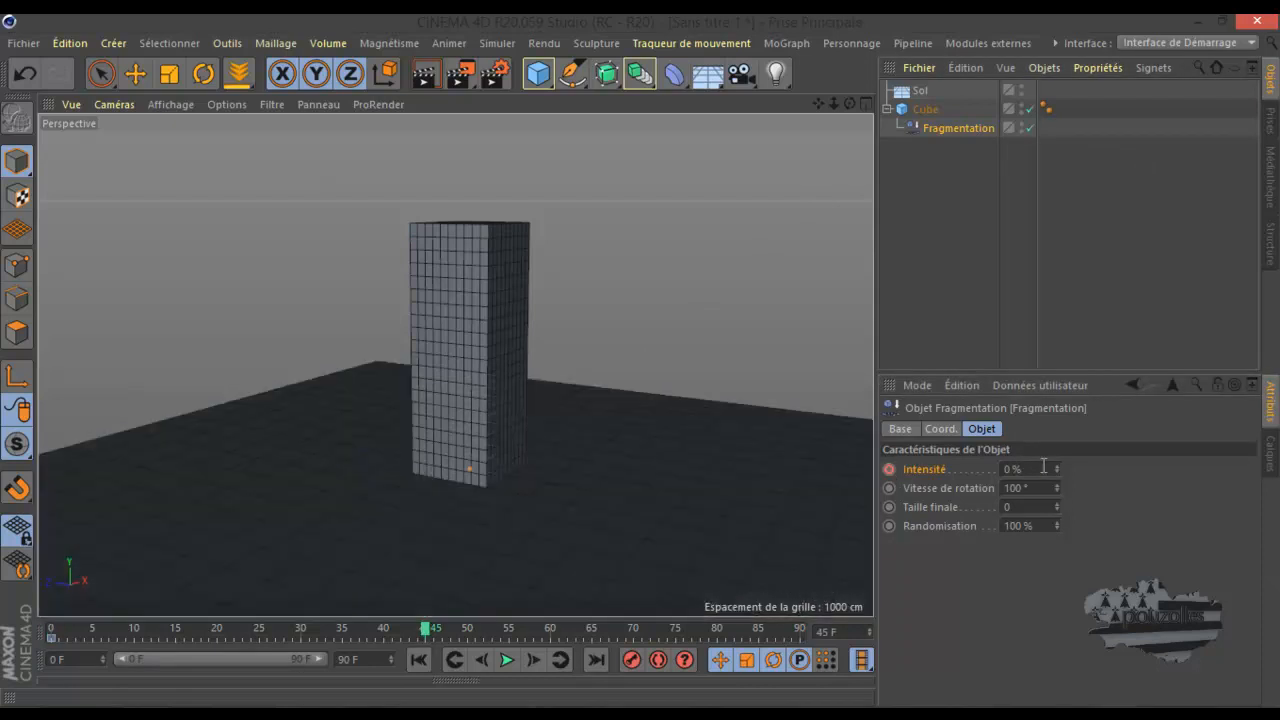
{"action": "double_click", "coordinate": [1006, 469]}
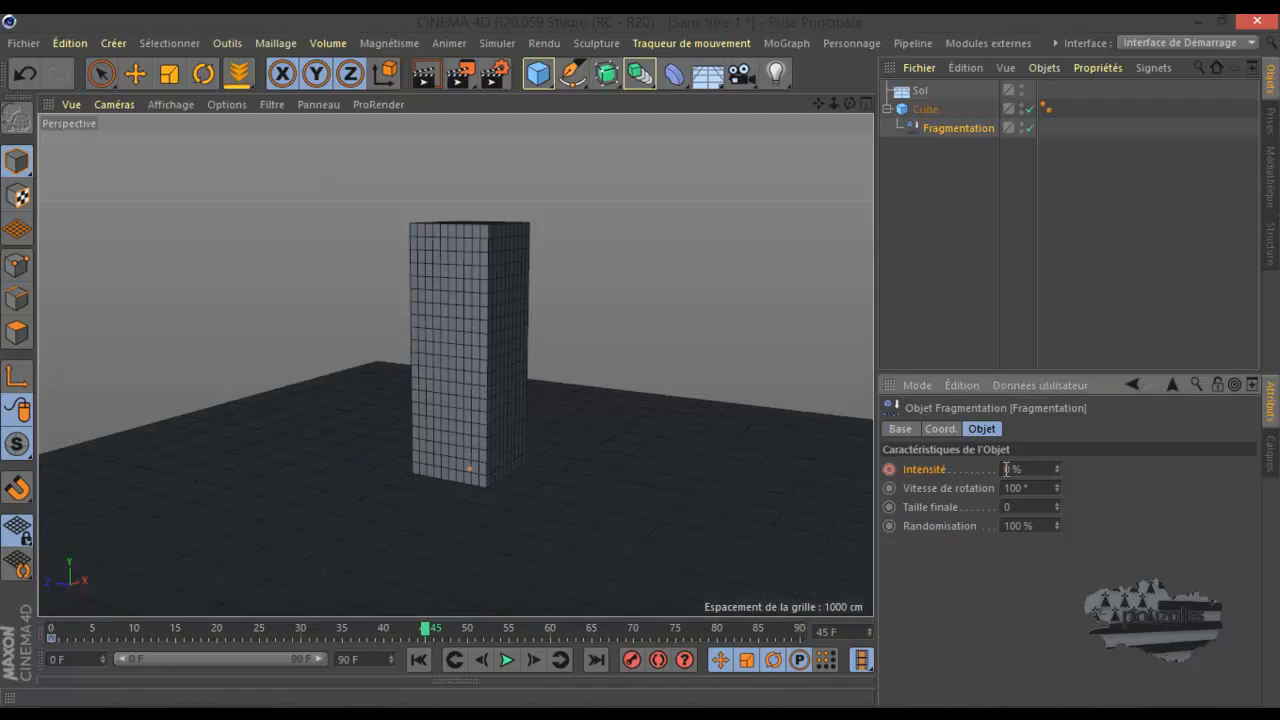
{"action": "left_click", "coordinate": [1107, 521]}
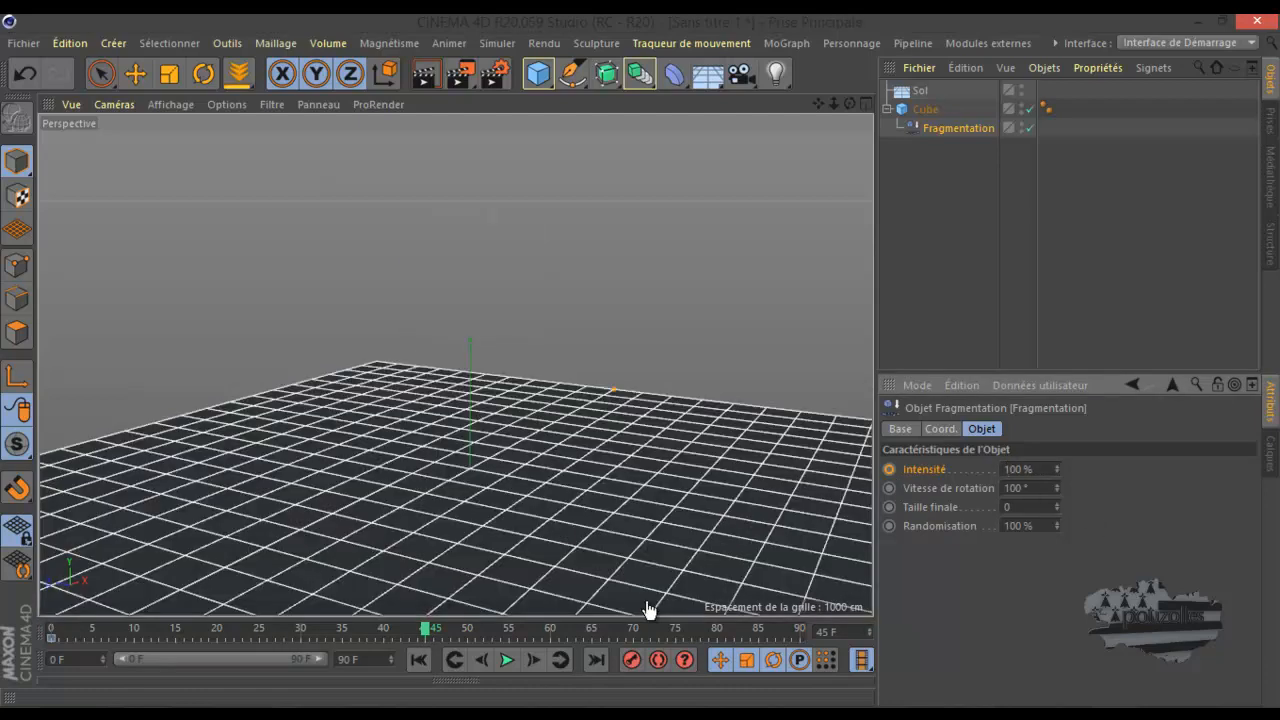
{"action": "left_click", "coordinate": [892, 469]}
Play the shattering animation from the start, stop it, and scrub back to frame 40
{"action": "left_click", "coordinate": [418, 662]}
{"action": "left_click", "coordinate": [507, 660]}
{"action": "left_click", "coordinate": [507, 660]}
{"action": "left_click_drag", "start_coordinate": [517, 628], "coordinate": [385, 631]}
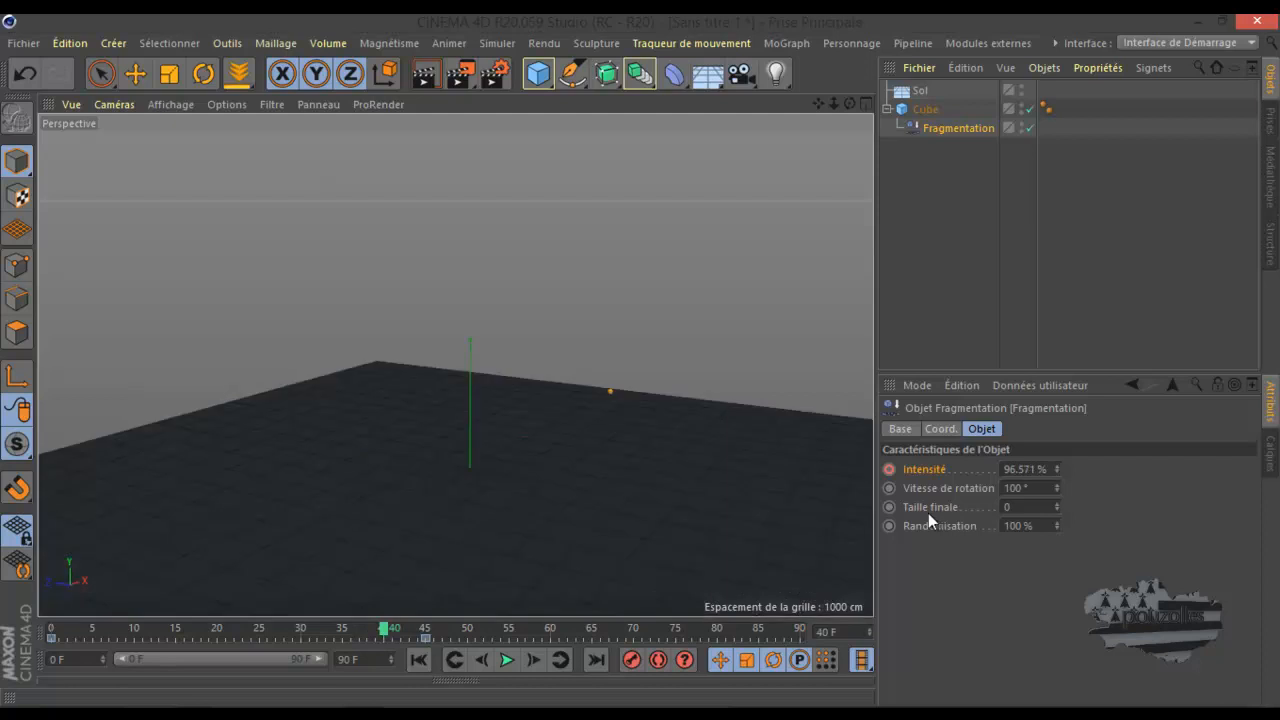
Try a Taille finale of 10 on the Fragmentation deformer, and replace it with 1
{"action": "left_click", "coordinate": [1009, 509]}
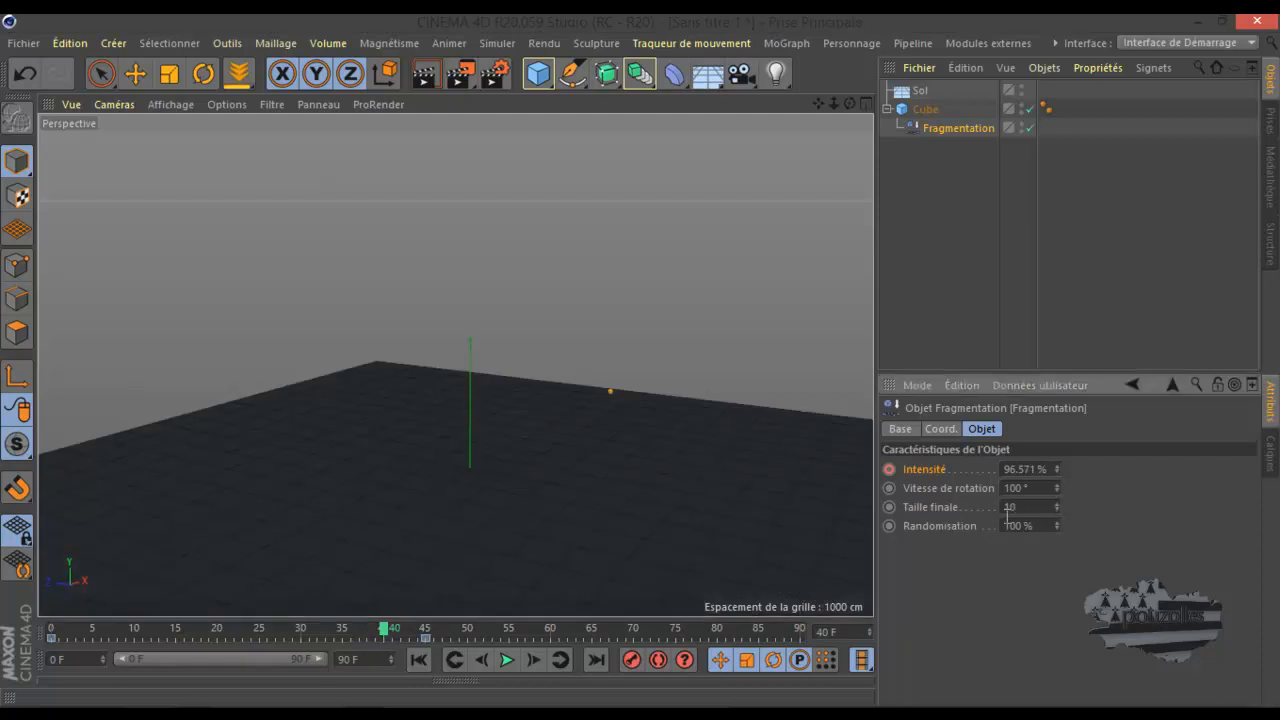
{"action": "type", "text": "10"}
{"action": "key", "text": "Return"}
{"action": "left_click_drag", "start_coordinate": [1023, 506], "coordinate": [998, 510]}
{"action": "key", "text": "Return"}
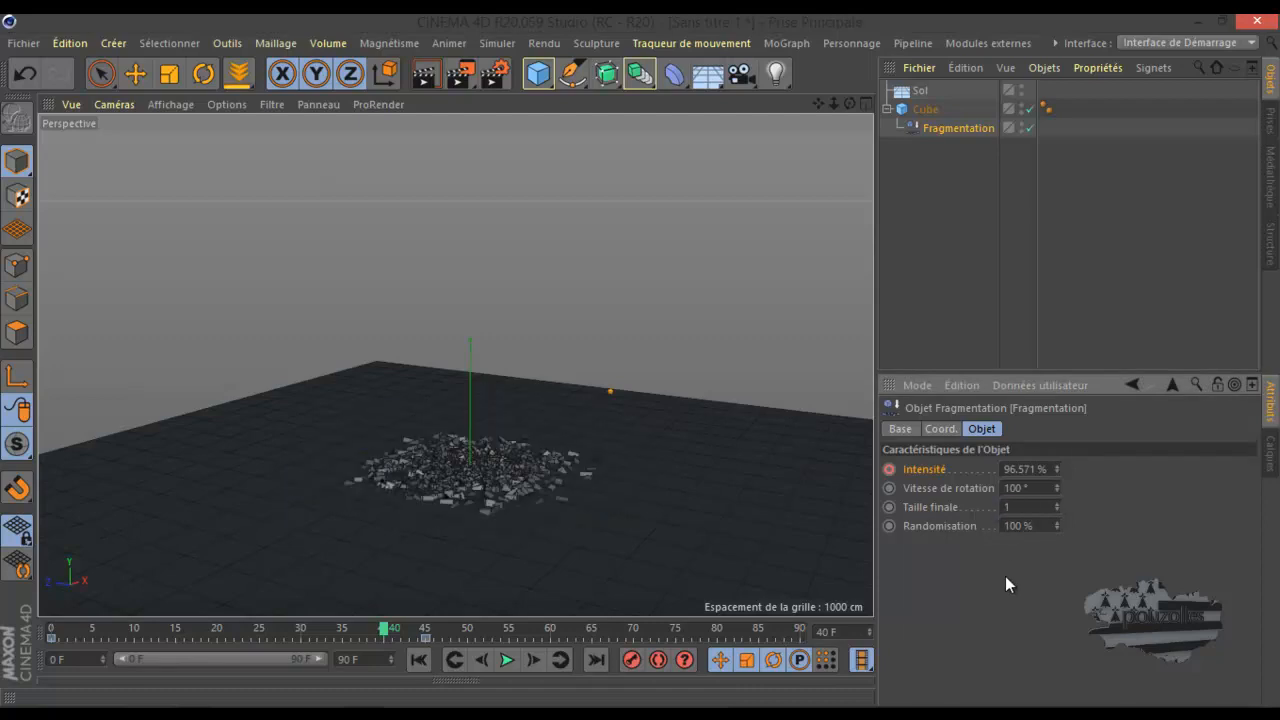
Replay the animation from the beginning of the timeline and examine the fallen fragments on the floor up close
{"action": "left_click_drag", "start_coordinate": [389, 632], "coordinate": [57, 630]}
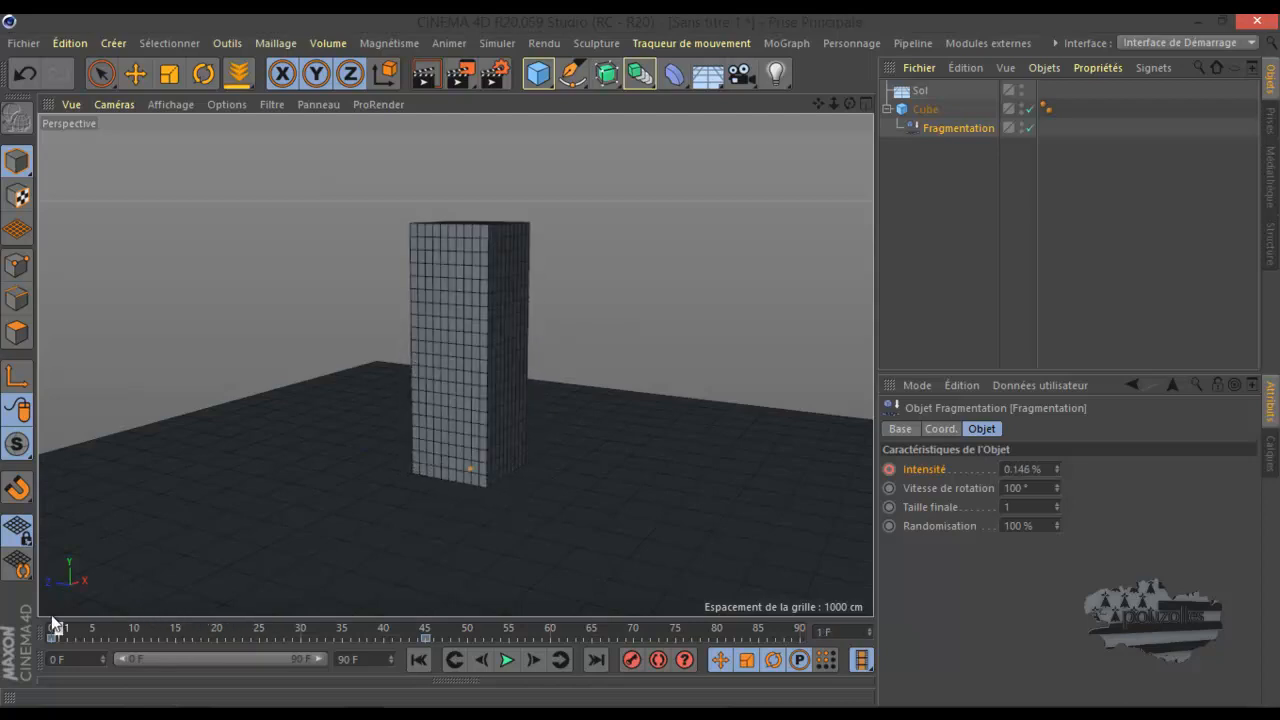
{"action": "left_click", "coordinate": [507, 660]}
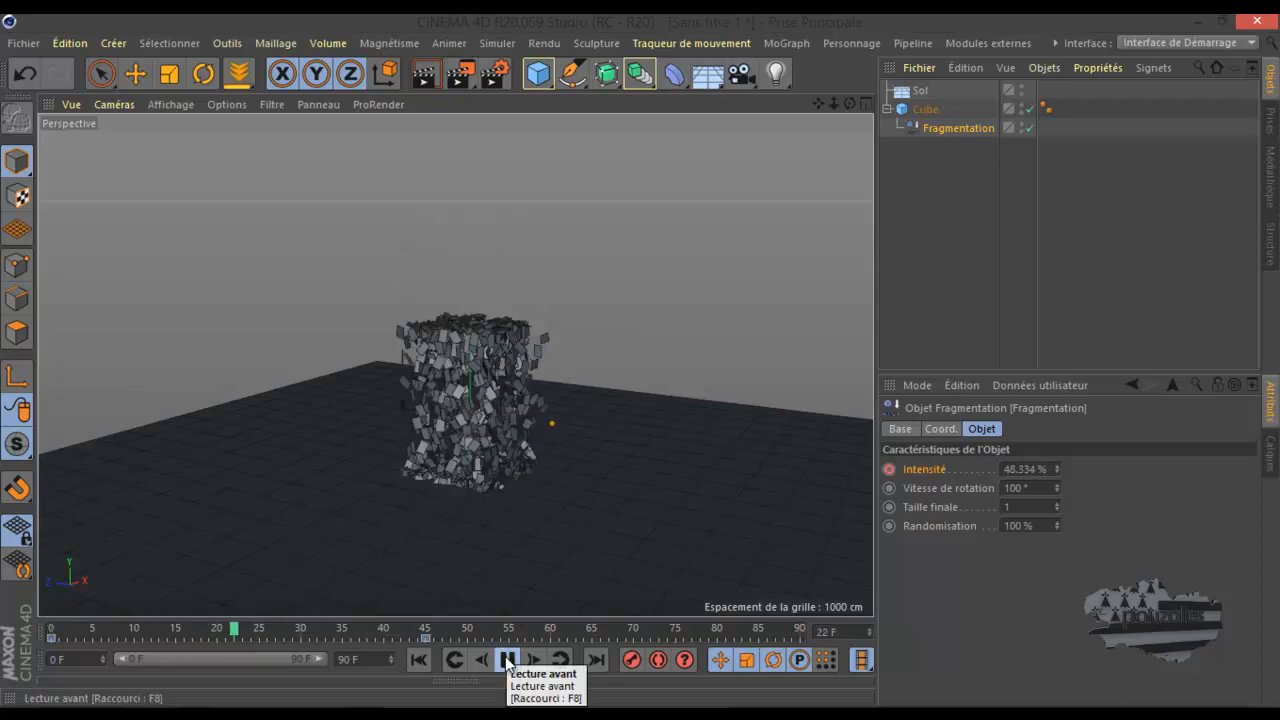
{"action": "left_click", "coordinate": [507, 660]}
{"action": "scroll", "coordinate": [491, 516], "scroll_direction": "up", "scroll_amount": 10}
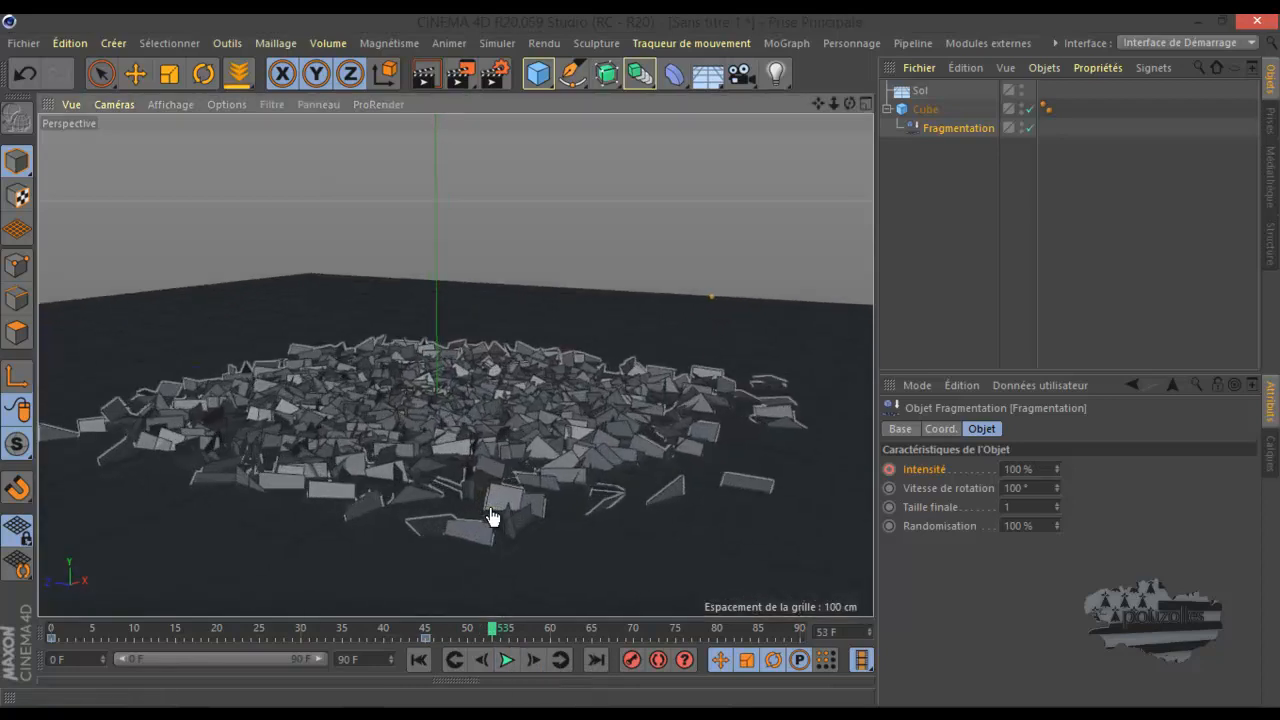
Scrub back to frame 10 and advance one frame at a time to frame 15 to inspect the fragments separating
{"action": "left_click_drag", "start_coordinate": [492, 634], "coordinate": [140, 638]}
{"action": "scroll", "coordinate": [457, 586], "scroll_direction": "down", "scroll_amount": 5}
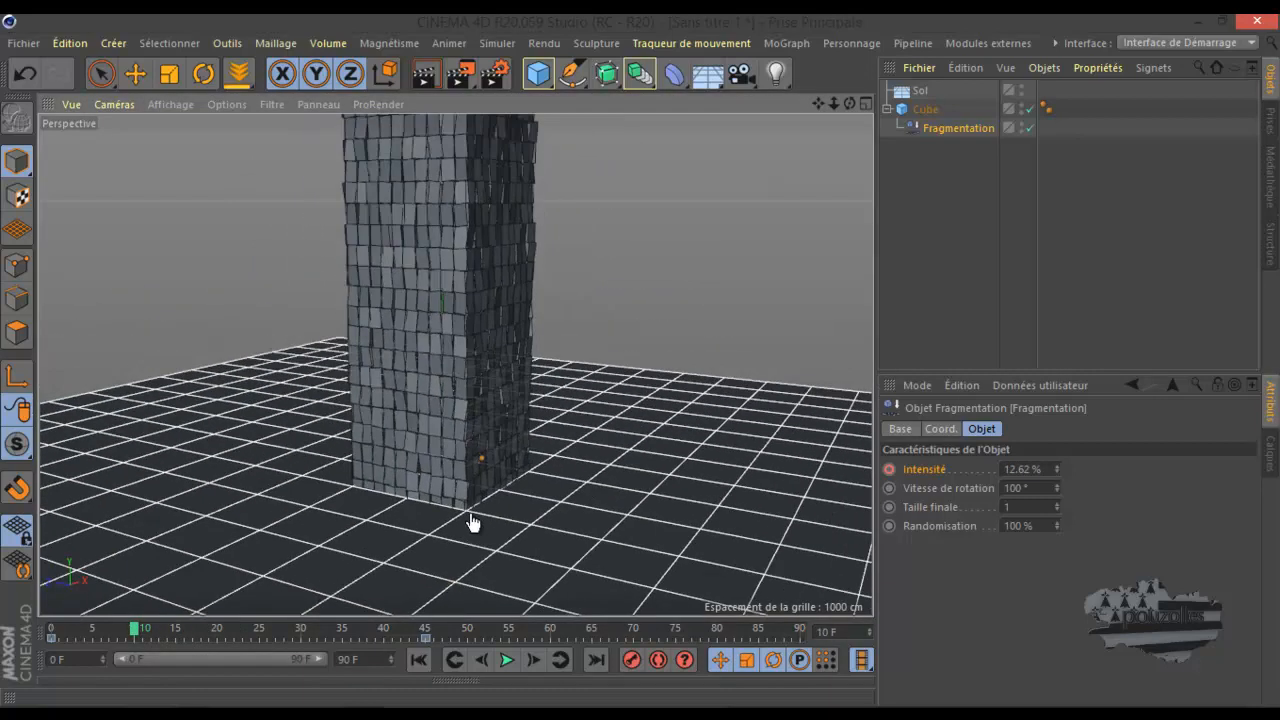
{"action": "scroll", "coordinate": [476, 520], "scroll_direction": "down", "scroll_amount": 2}
{"action": "scroll", "coordinate": [497, 368], "scroll_direction": "up", "scroll_amount": 2}
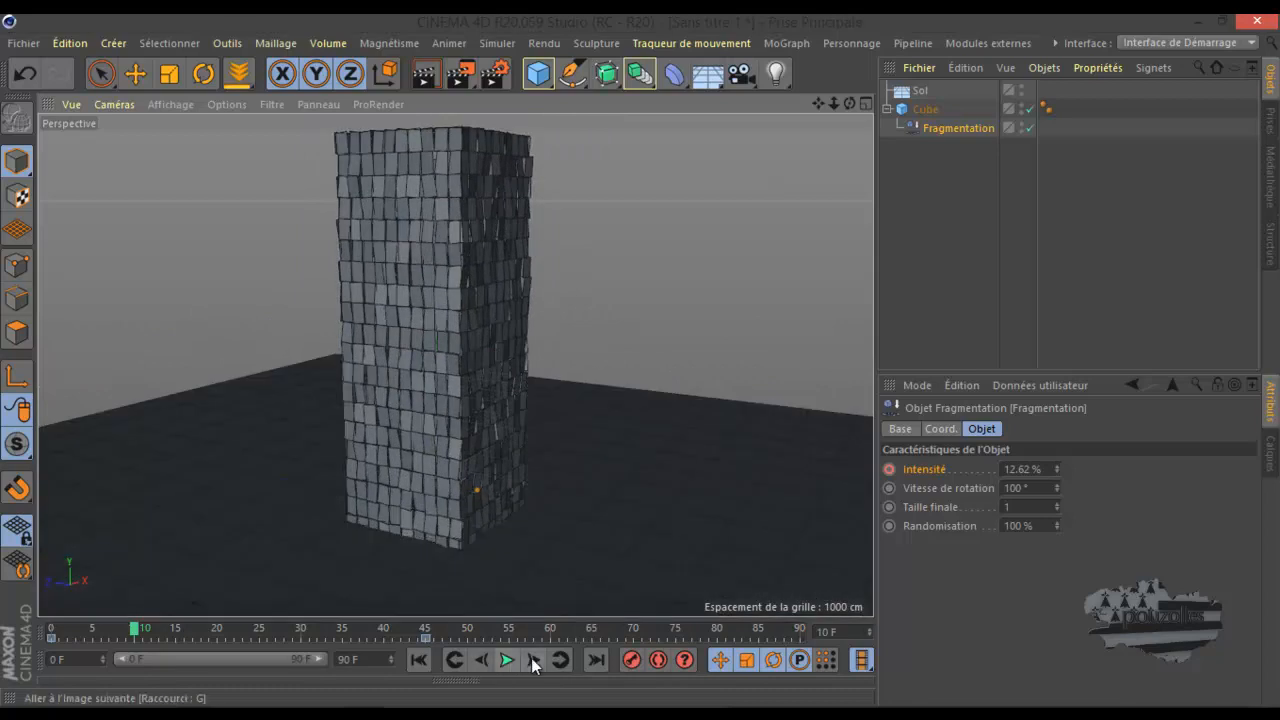
{"action": "left_click", "coordinate": [532, 658]}
{"action": "left_click", "coordinate": [532, 658]}
{"action": "left_click", "coordinate": [532, 658]}
{"action": "left_click", "coordinate": [532, 658]}
{"action": "left_click", "coordinate": [532, 658]}
Render the active view of the breaking block at frame 15, and return the timeline to frame 10
{"action": "left_click", "coordinate": [425, 73]}
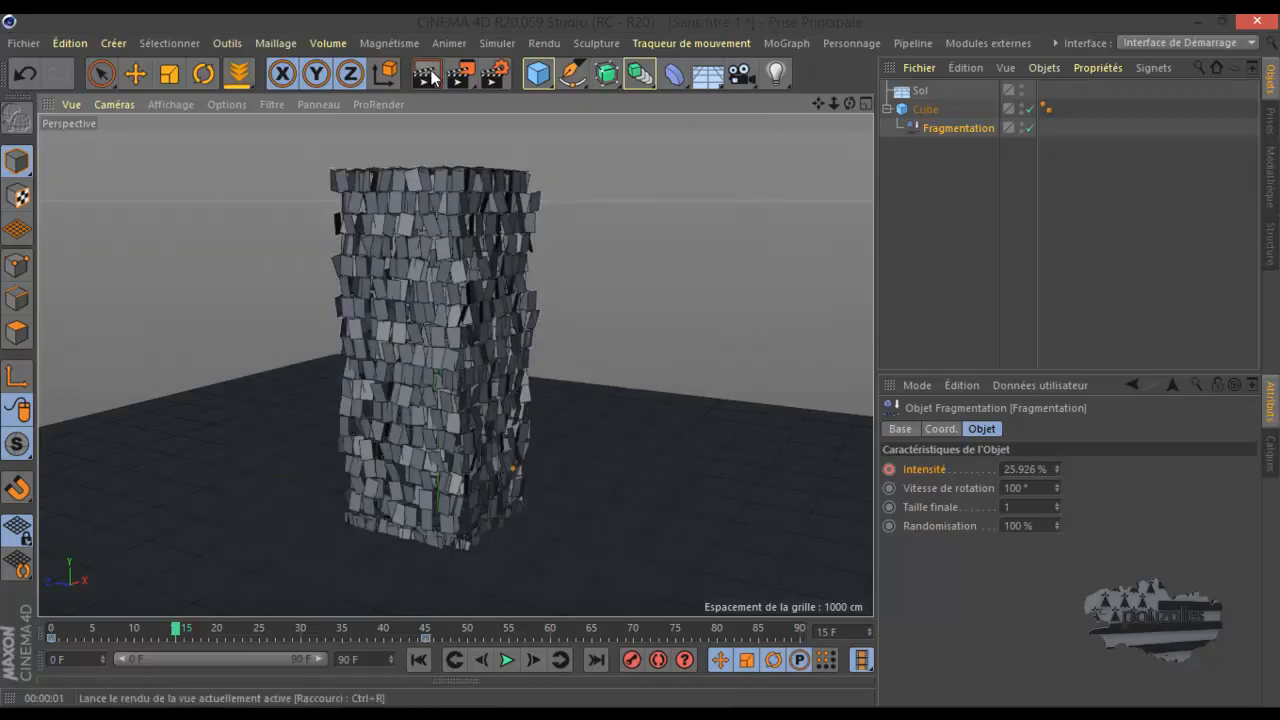
{"action": "left_click", "coordinate": [428, 74]}
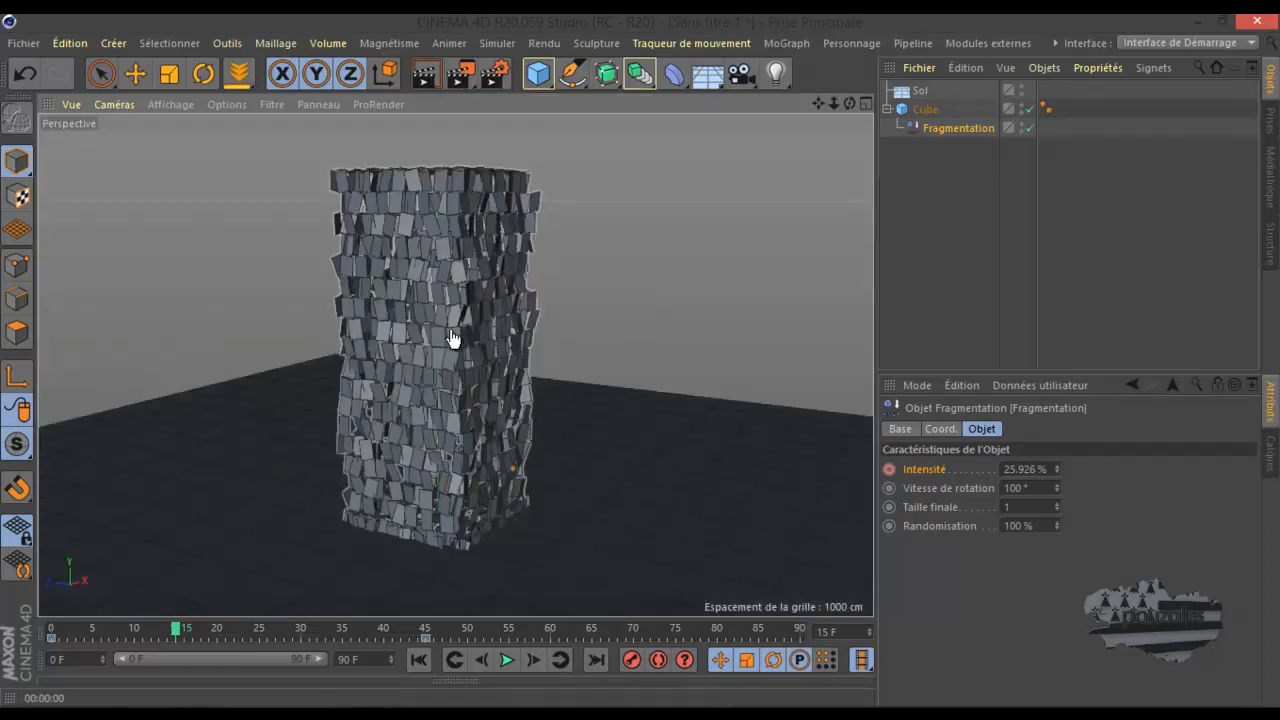
{"action": "left_click", "coordinate": [424, 76]}
{"action": "left_click", "coordinate": [424, 76]}
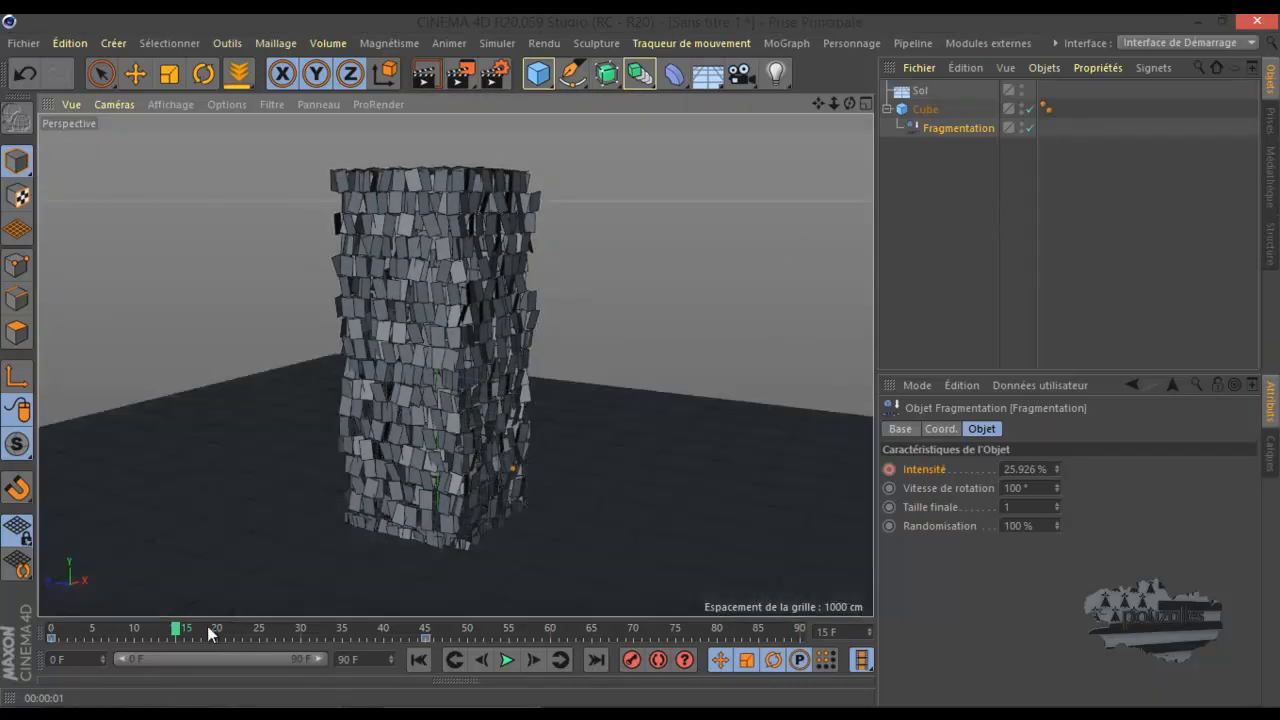
{"action": "left_click_drag", "start_coordinate": [177, 630], "coordinate": [136, 632]}
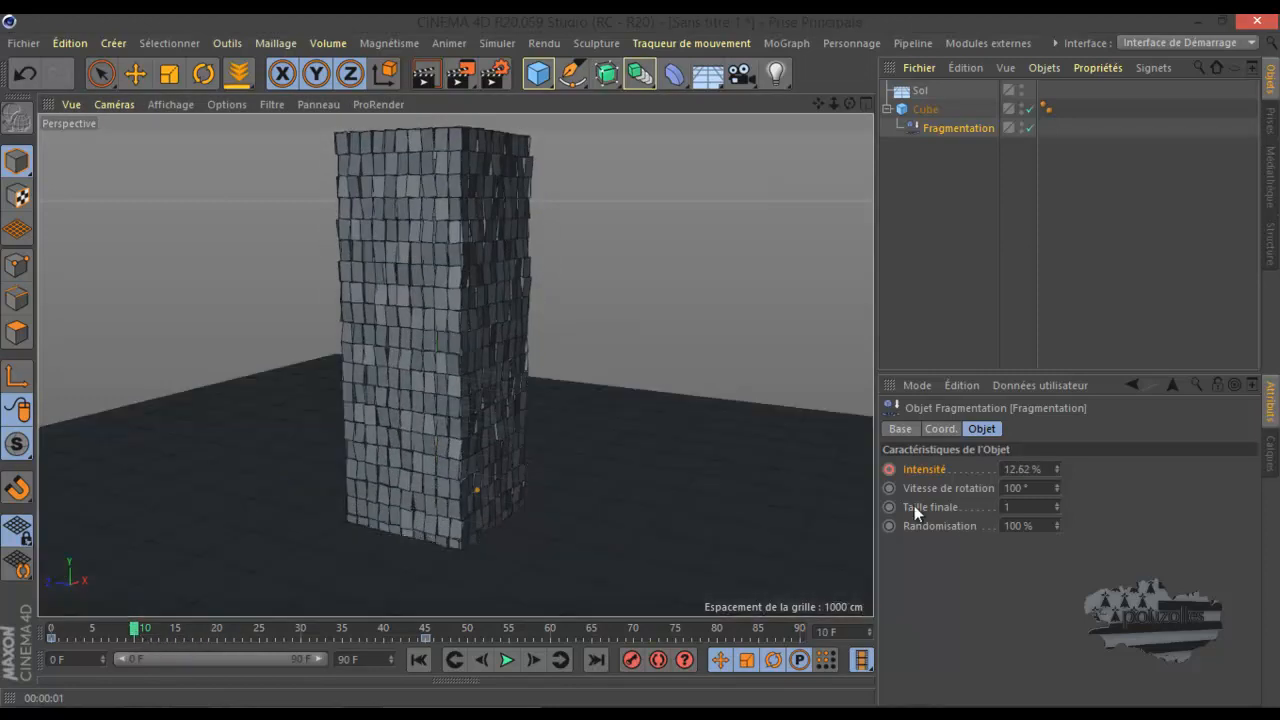
Set the Fragmentation deformer's Vitesse de rotation to 0°
{"action": "left_click", "coordinate": [1025, 487]}
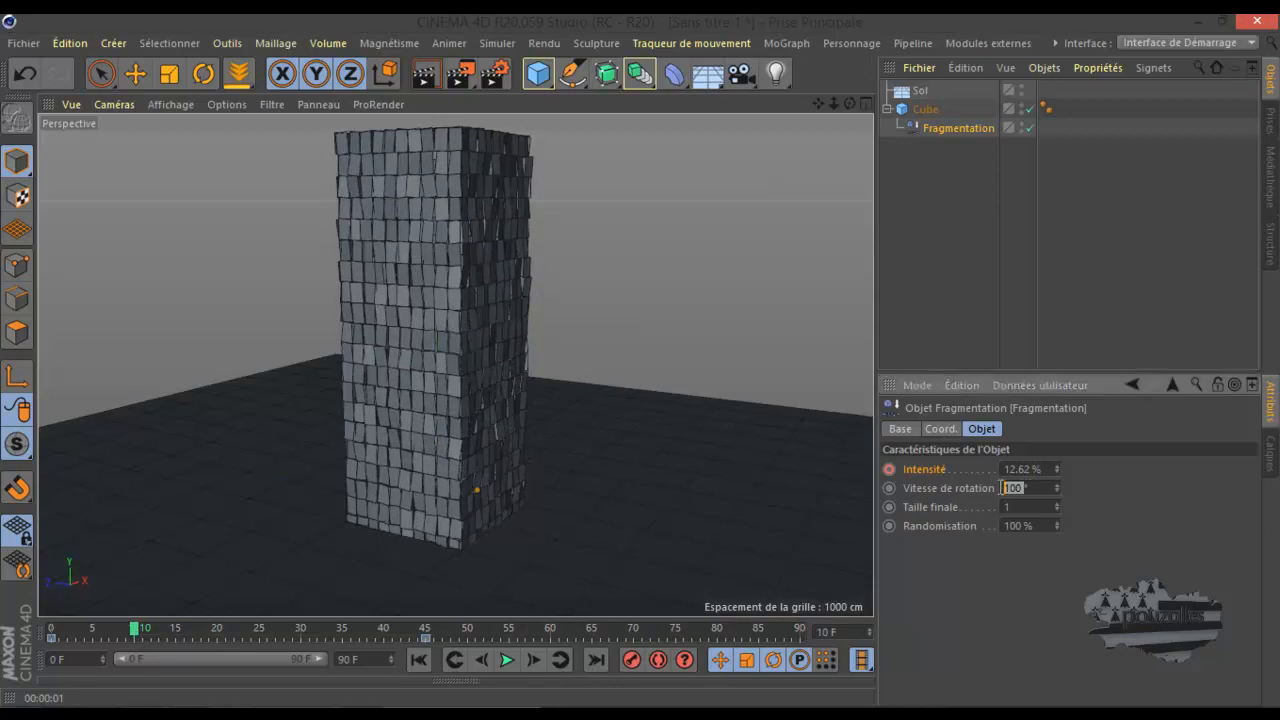
{"action": "type", "text": "0"}
{"action": "key", "text": "Return"}
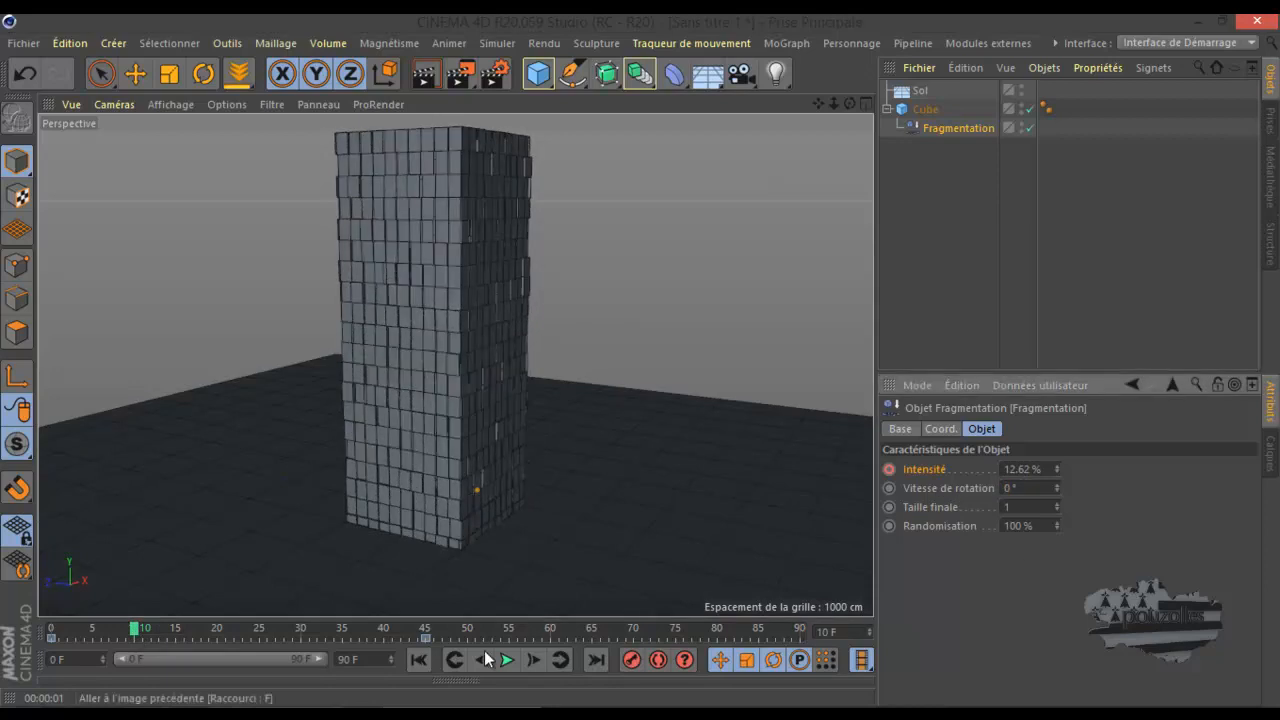
Replay the collapse from the beginning of the timeline to examine how the fragments fall with no rotation speed
{"action": "left_click", "coordinate": [418, 659]}
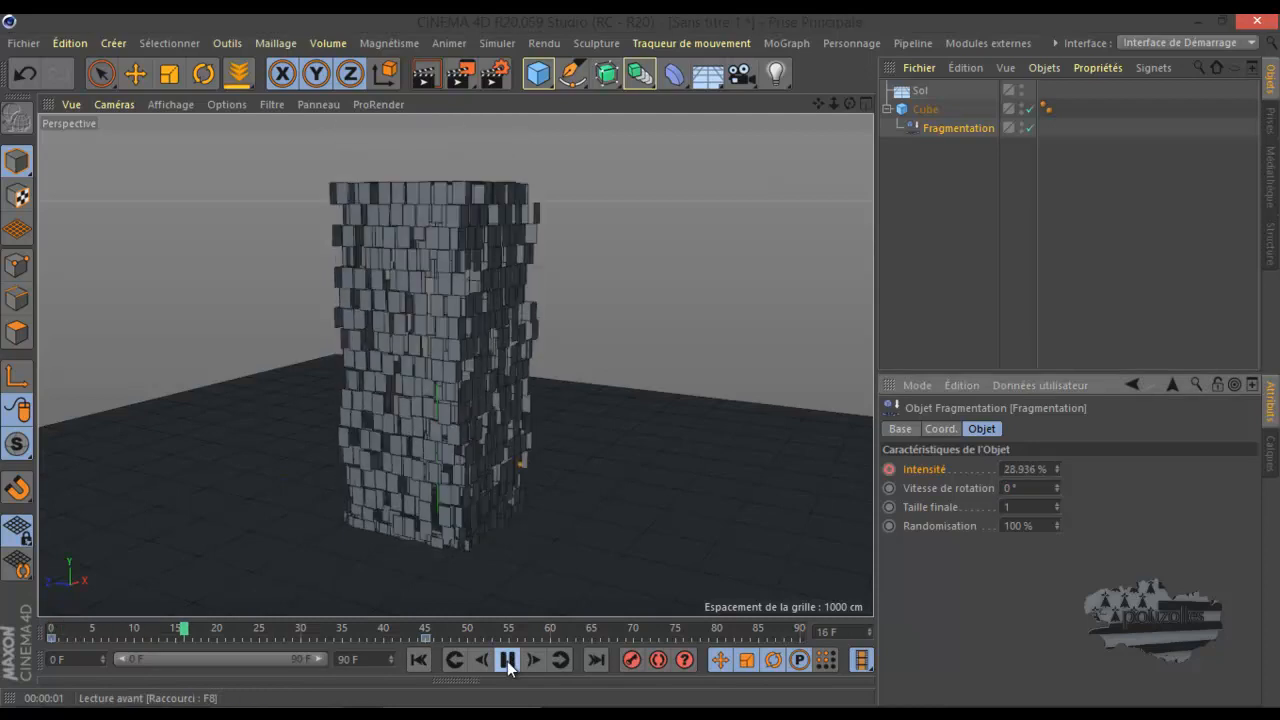
{"action": "left_click", "coordinate": [507, 661]}
{"action": "left_click", "coordinate": [507, 661]}
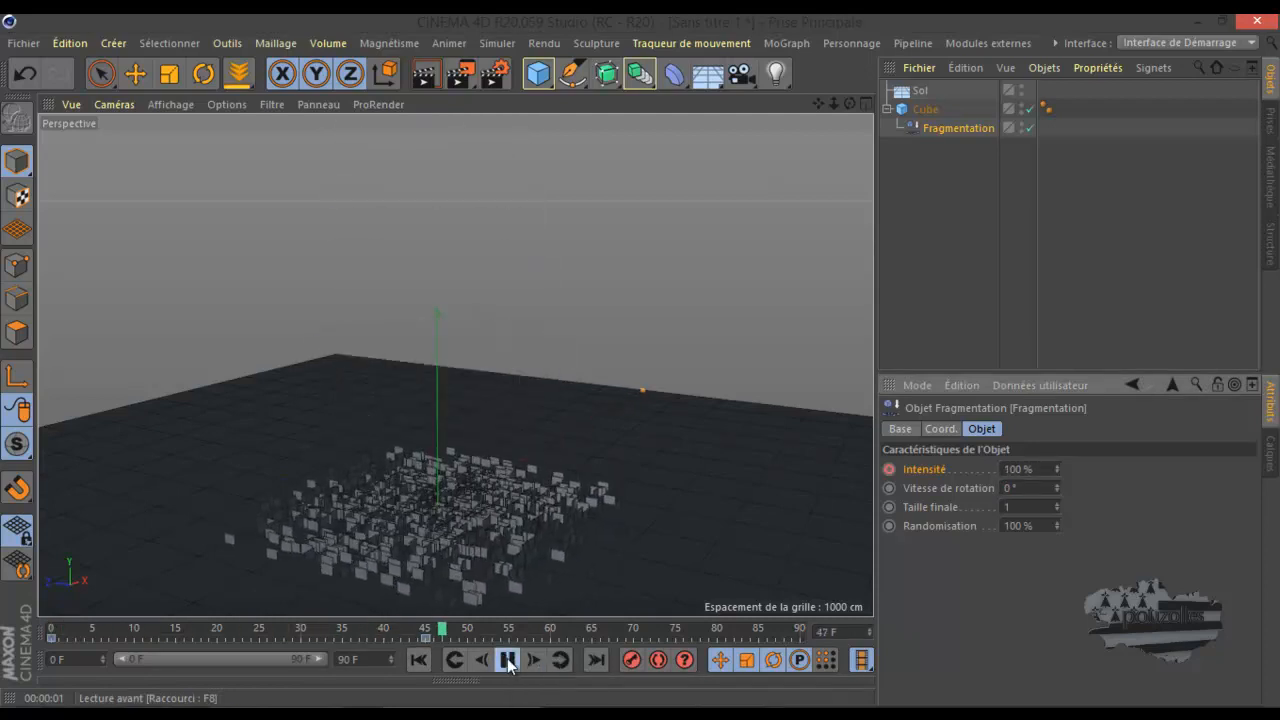
{"action": "left_click", "coordinate": [503, 661]}
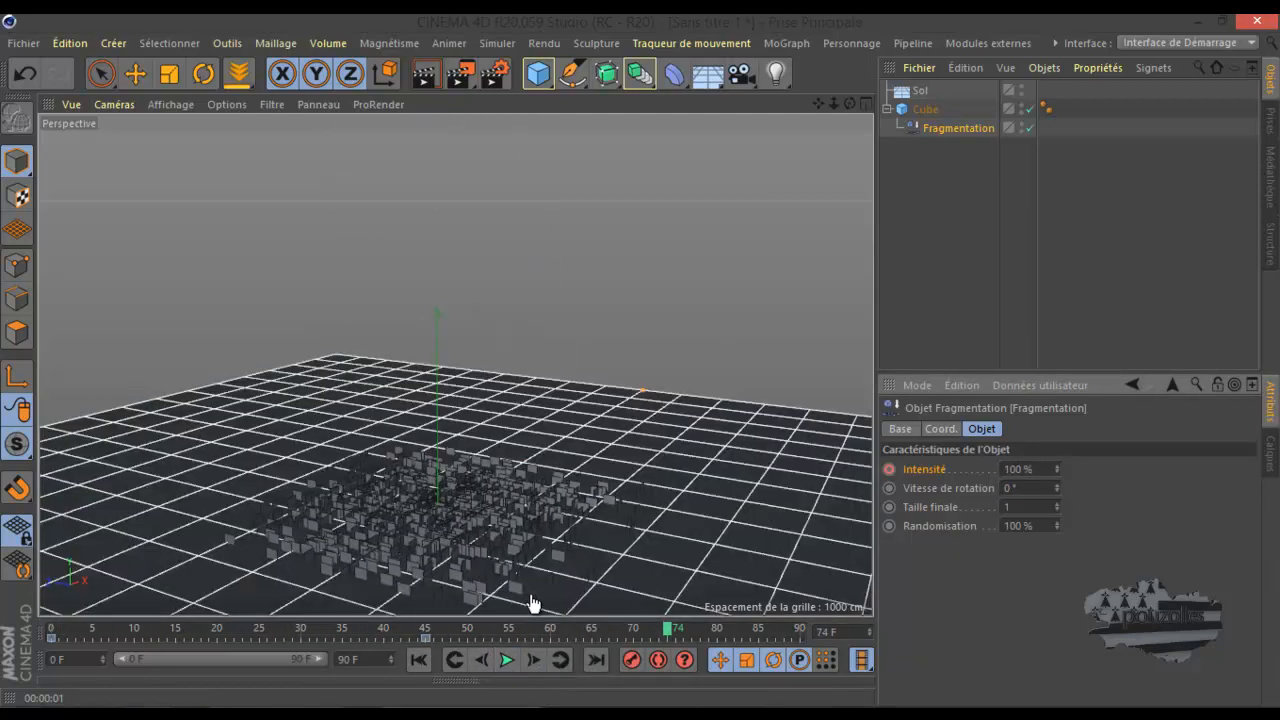
Record a keyframe for the Vitesse de rotation of 0° at frame 0
{"action": "left_click", "coordinate": [425, 665]}
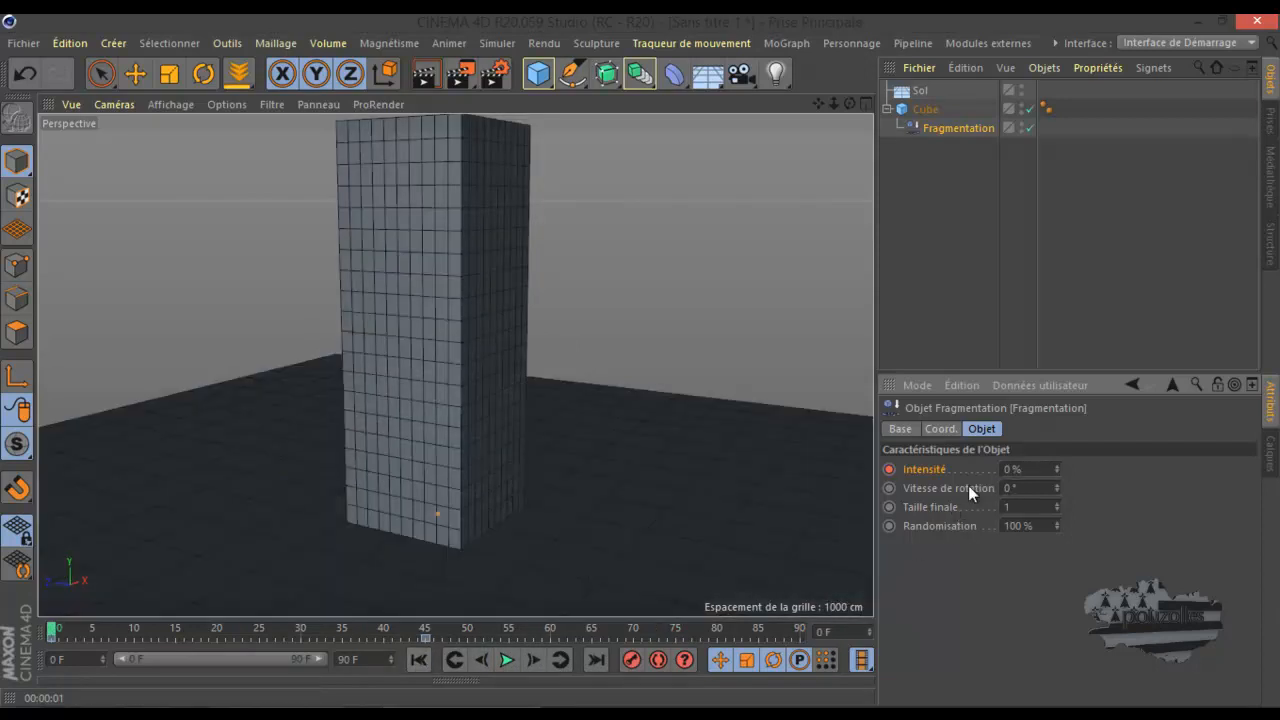
{"action": "left_click", "coordinate": [888, 488], "text": "ctrl"}
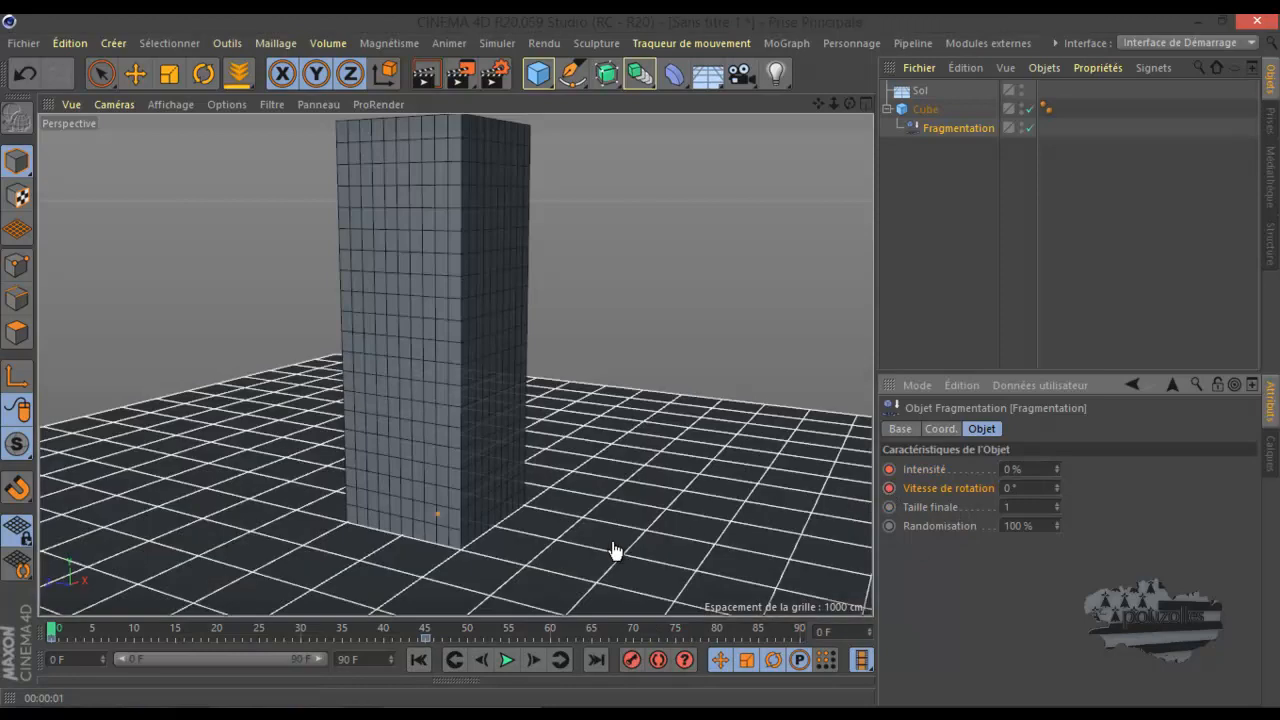
Try a Vitesse de rotation of 80° at frame 45 without keyframing it, and replay the animation from the beginning
{"action": "left_click", "coordinate": [423, 629]}
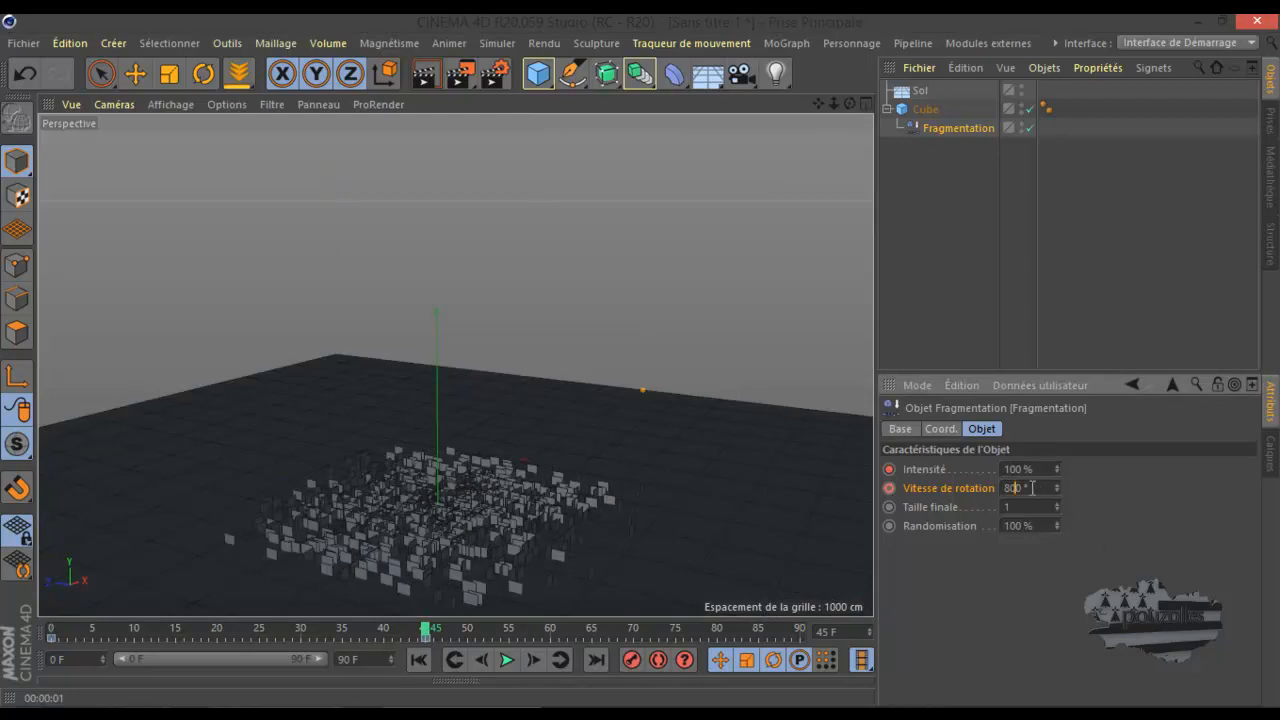
{"action": "key", "text": "Return"}
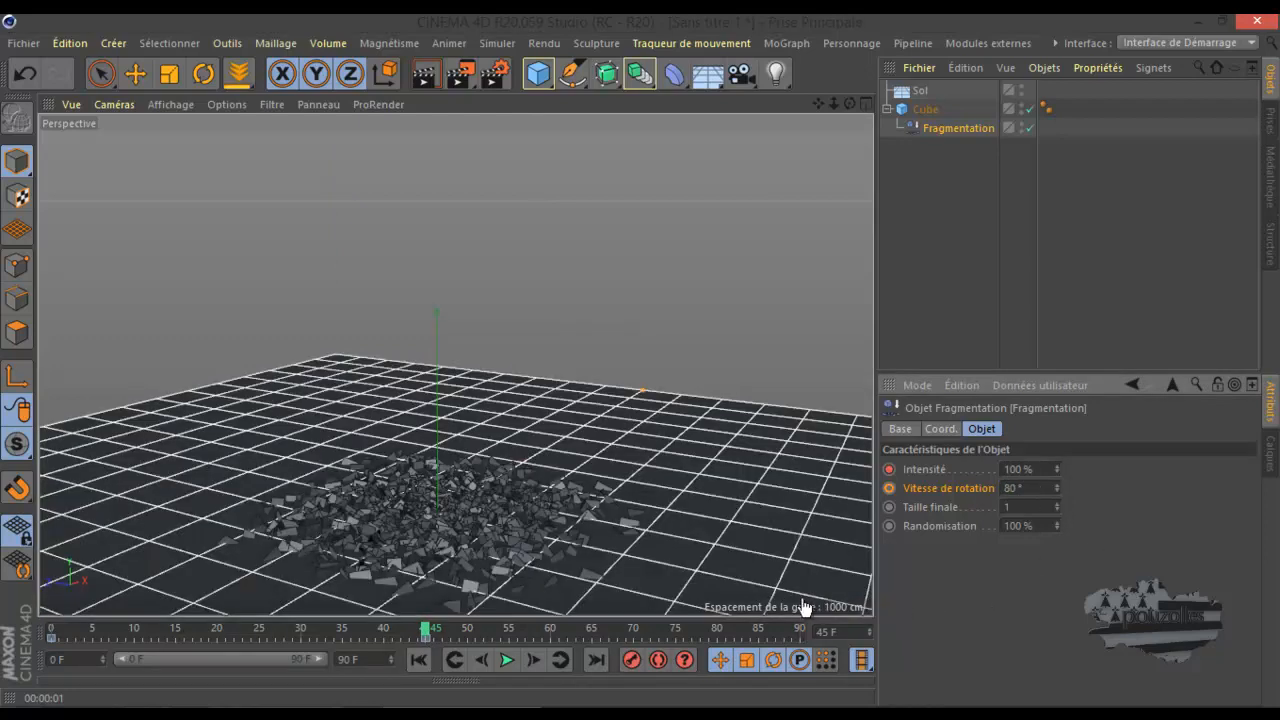
{"action": "left_click", "coordinate": [419, 659]}
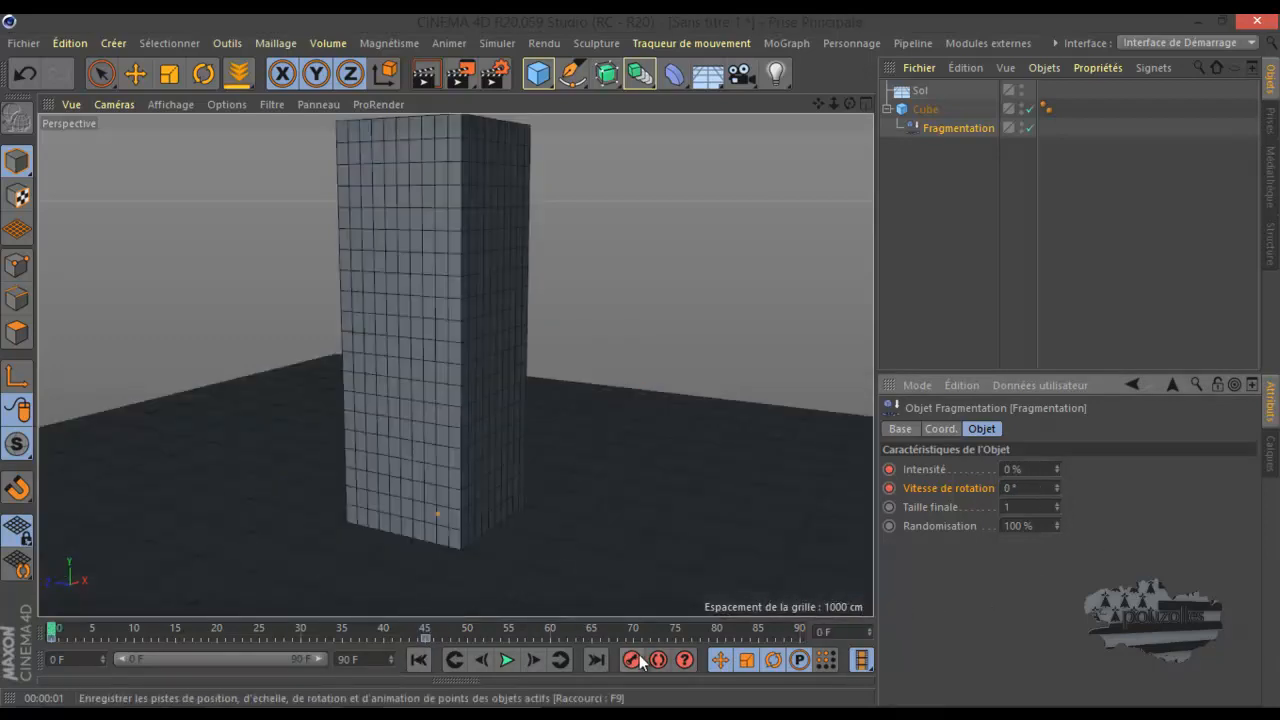
{"action": "left_click", "coordinate": [508, 660]}
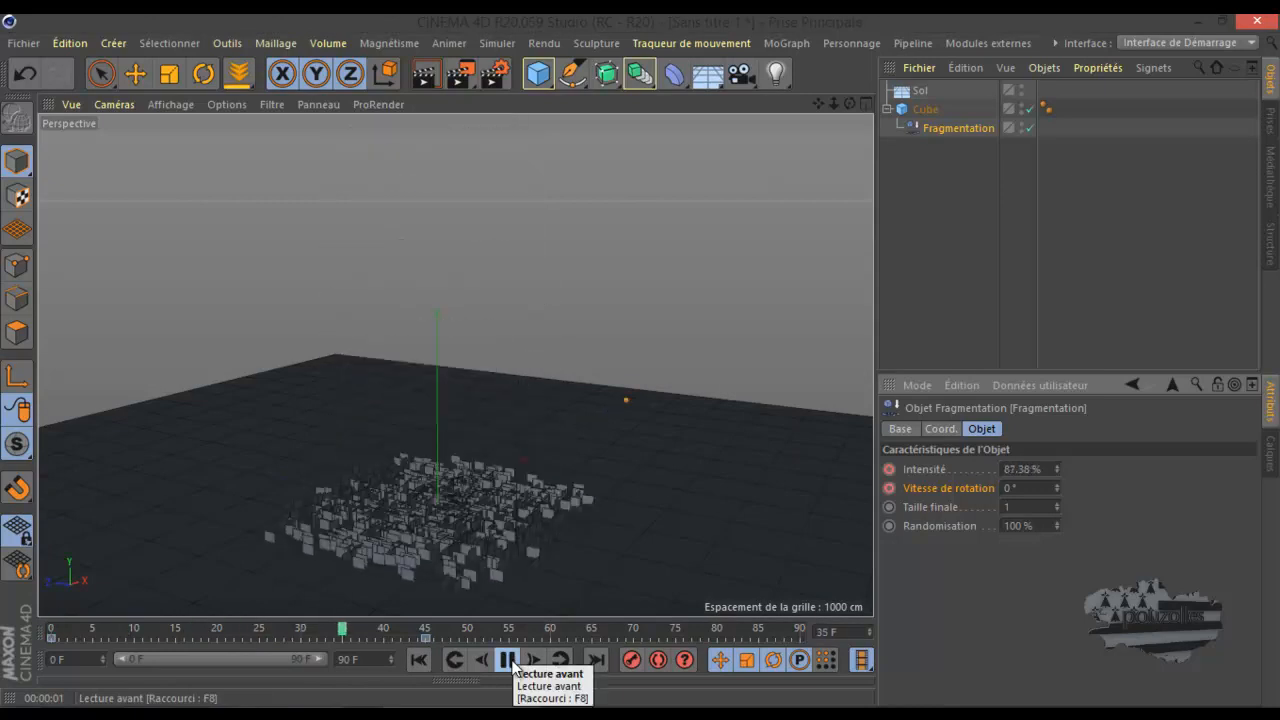
{"action": "left_click", "coordinate": [509, 660]}
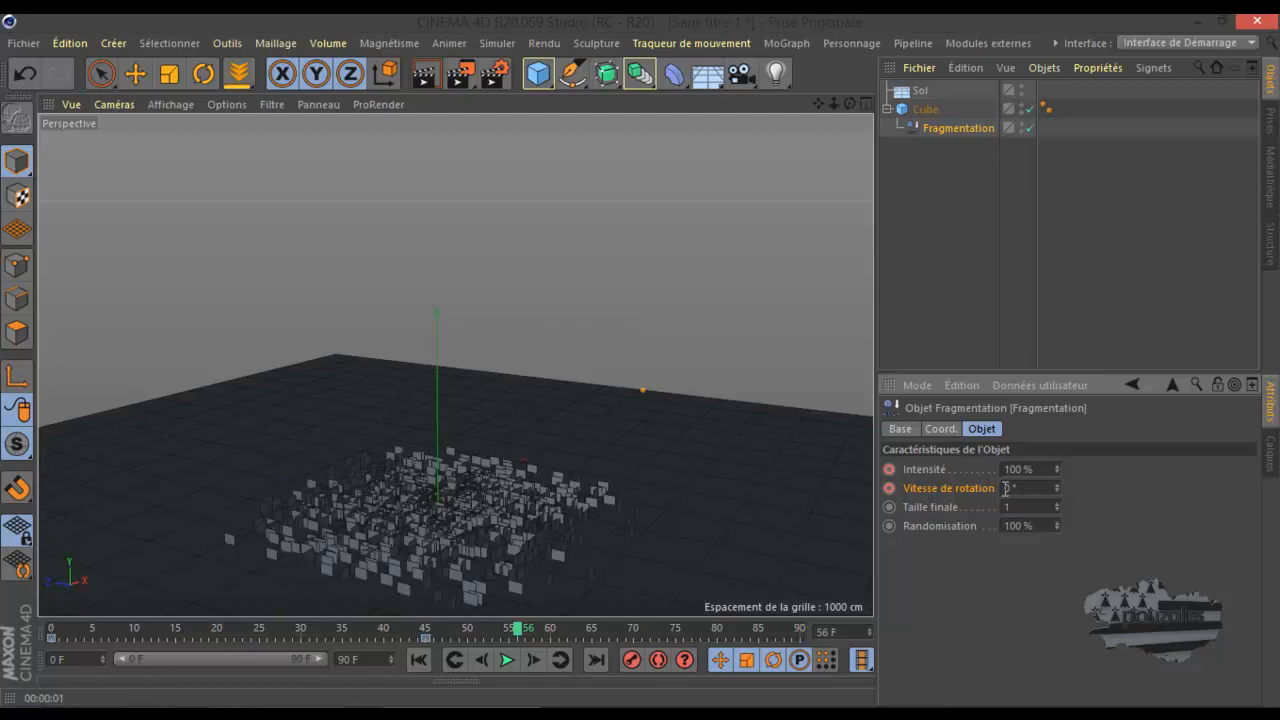
Set the Vitesse de rotation to 80° at frame 45 and record a keyframe for it
{"action": "left_click", "coordinate": [426, 628]}
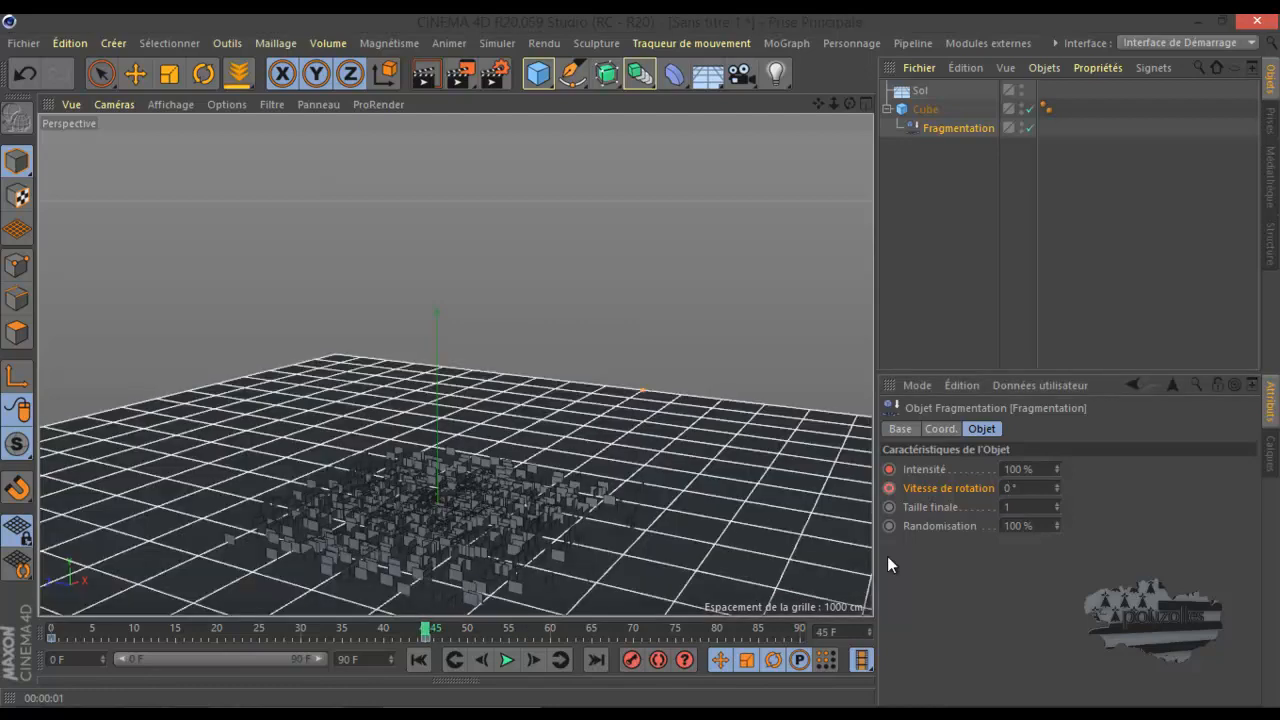
{"action": "left_click", "coordinate": [1003, 488]}
{"action": "type", "text": "80"}
{"action": "left_click", "coordinate": [891, 489]}
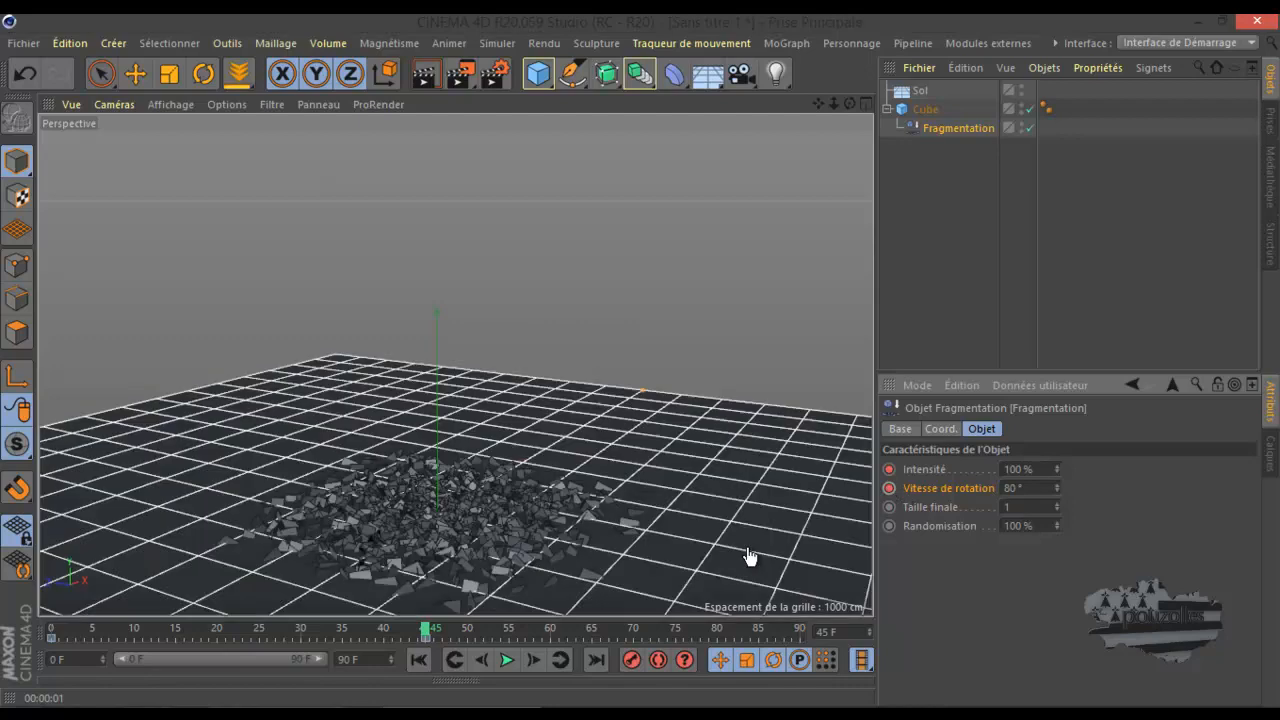
Replay the animation to examine the fragments rotating as they fall, and return the timeline to frame 0
{"action": "left_click", "coordinate": [507, 660]}
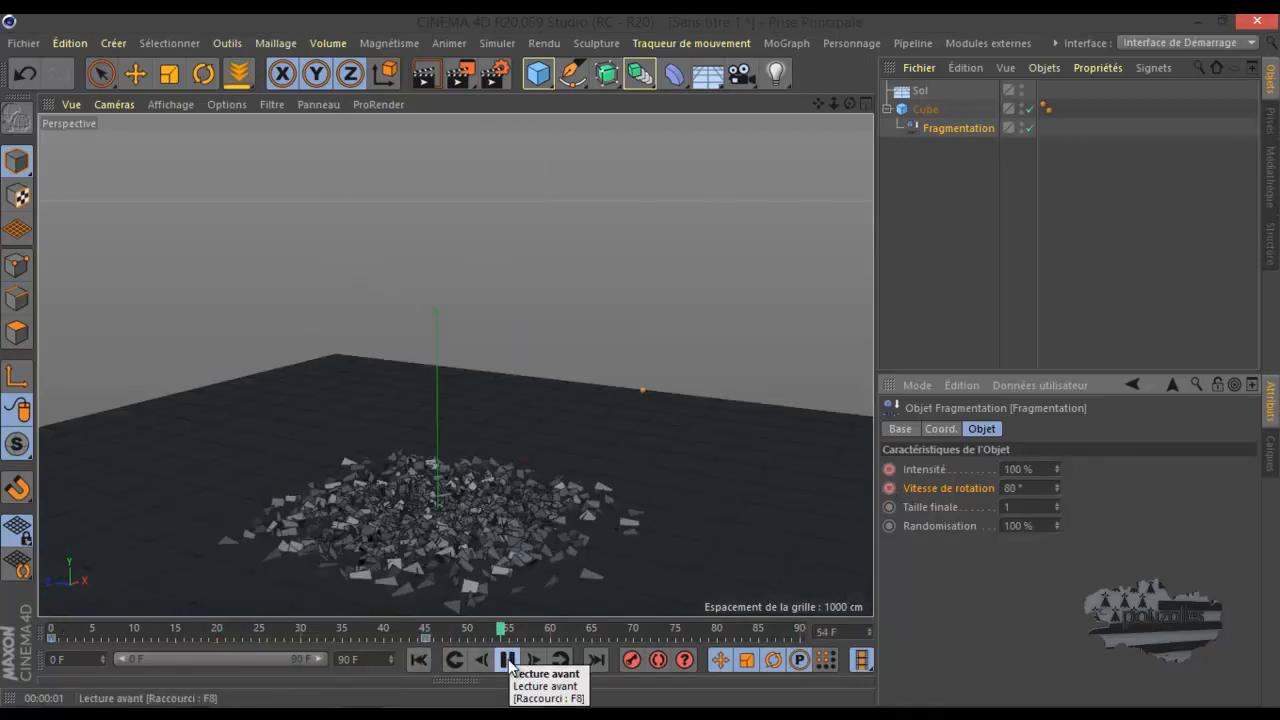
{"action": "left_click", "coordinate": [508, 661]}
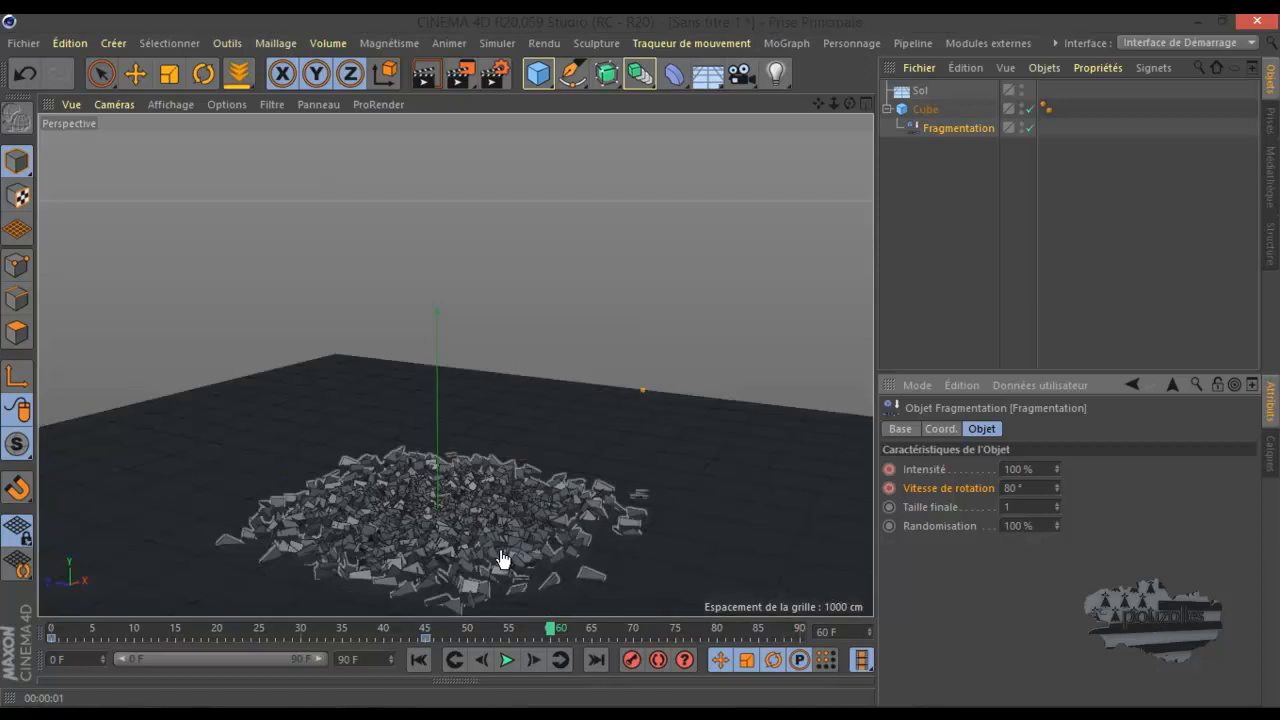
{"action": "left_click", "coordinate": [418, 658]}
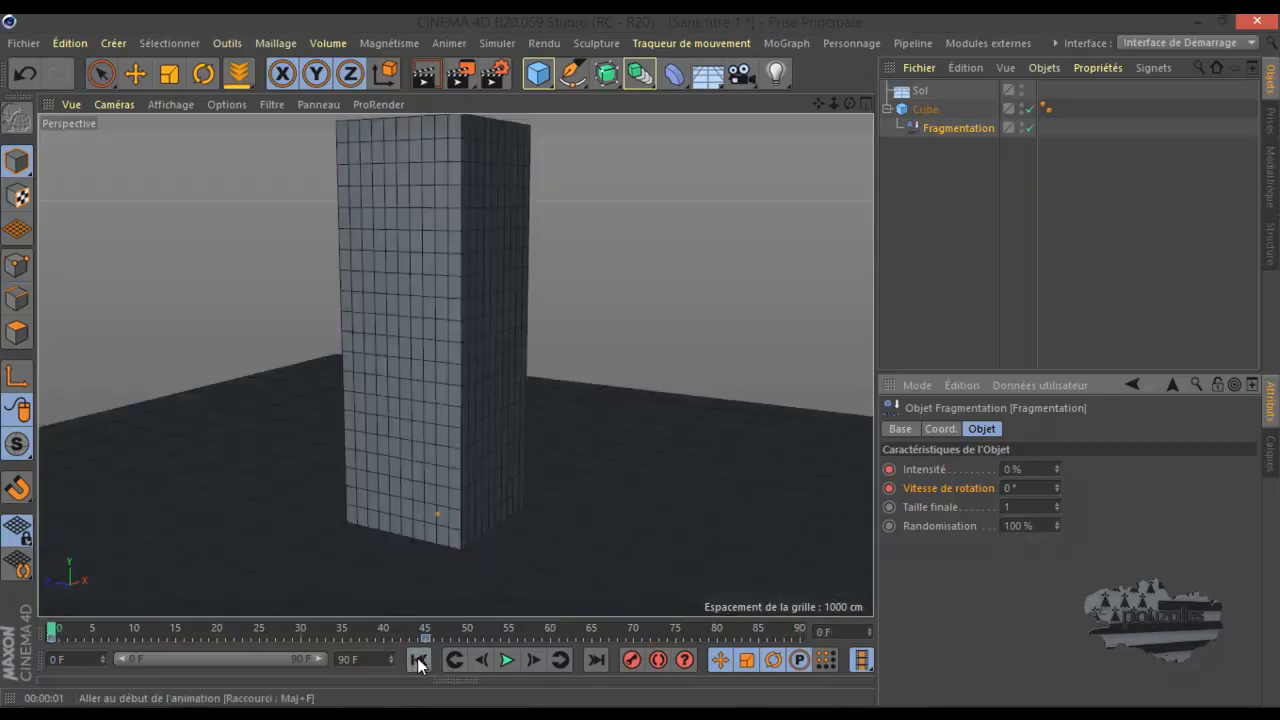
{"action": "left_click", "coordinate": [507, 662]}
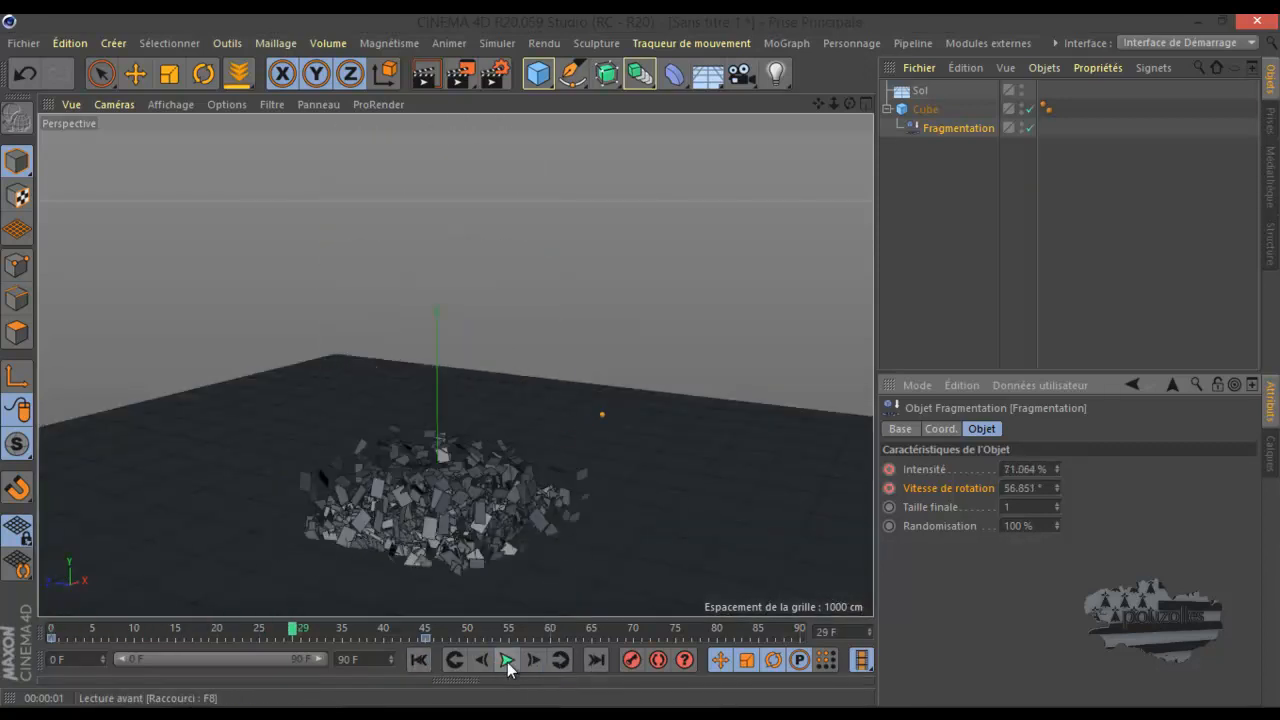
{"action": "left_click", "coordinate": [418, 658]}
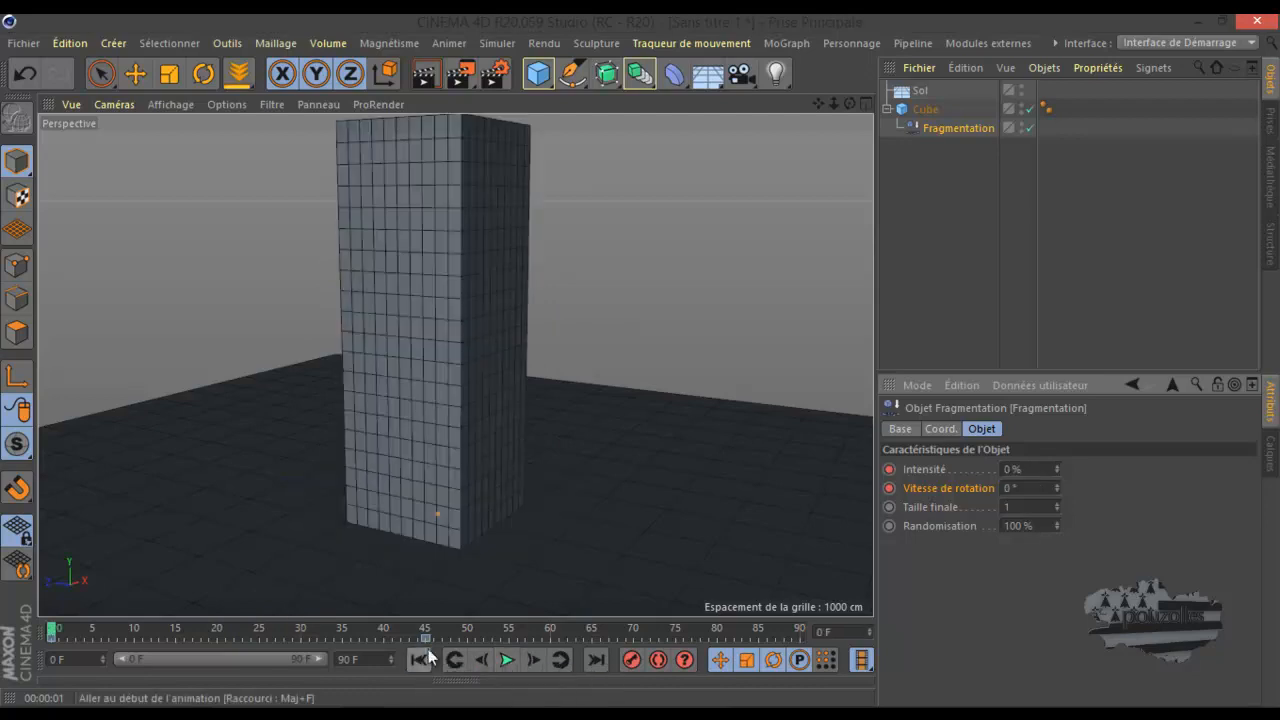
Try moving the Fragmentation keyframes from frame 45 to frame 90, and play the slower collapse
{"action": "left_click_drag", "start_coordinate": [426, 635], "coordinate": [534, 635]}
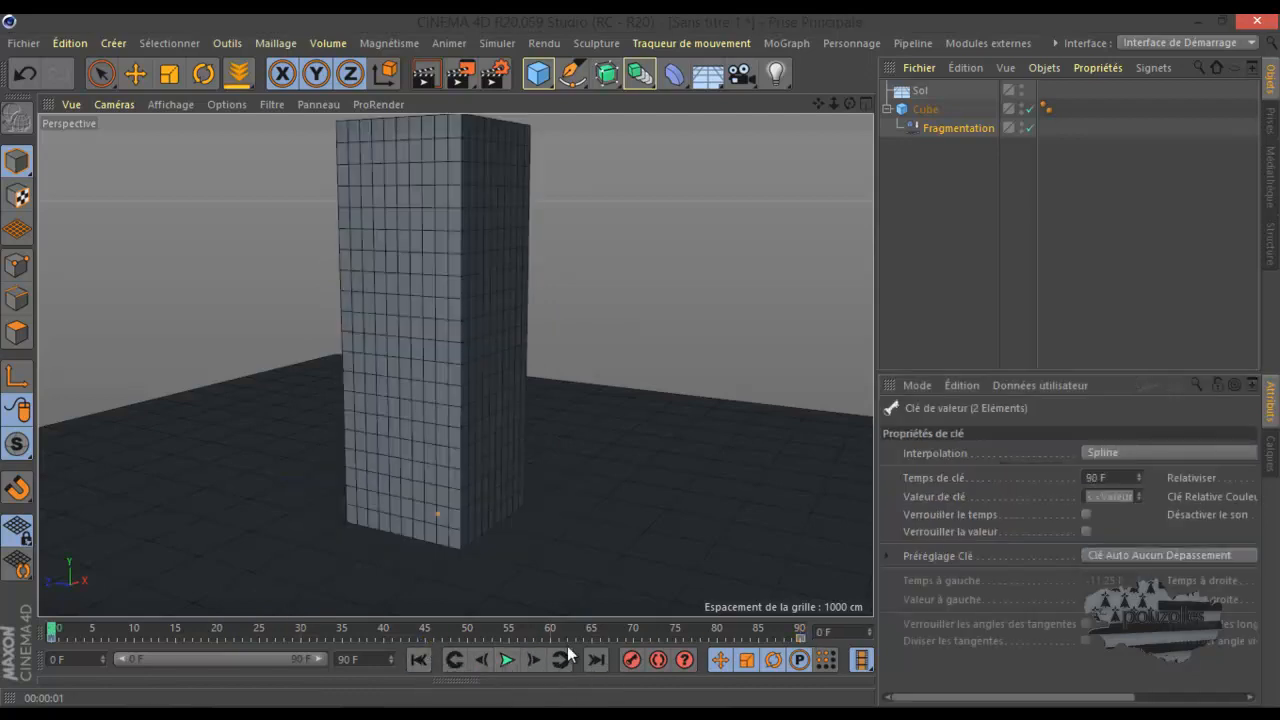
{"action": "left_click", "coordinate": [507, 660]}
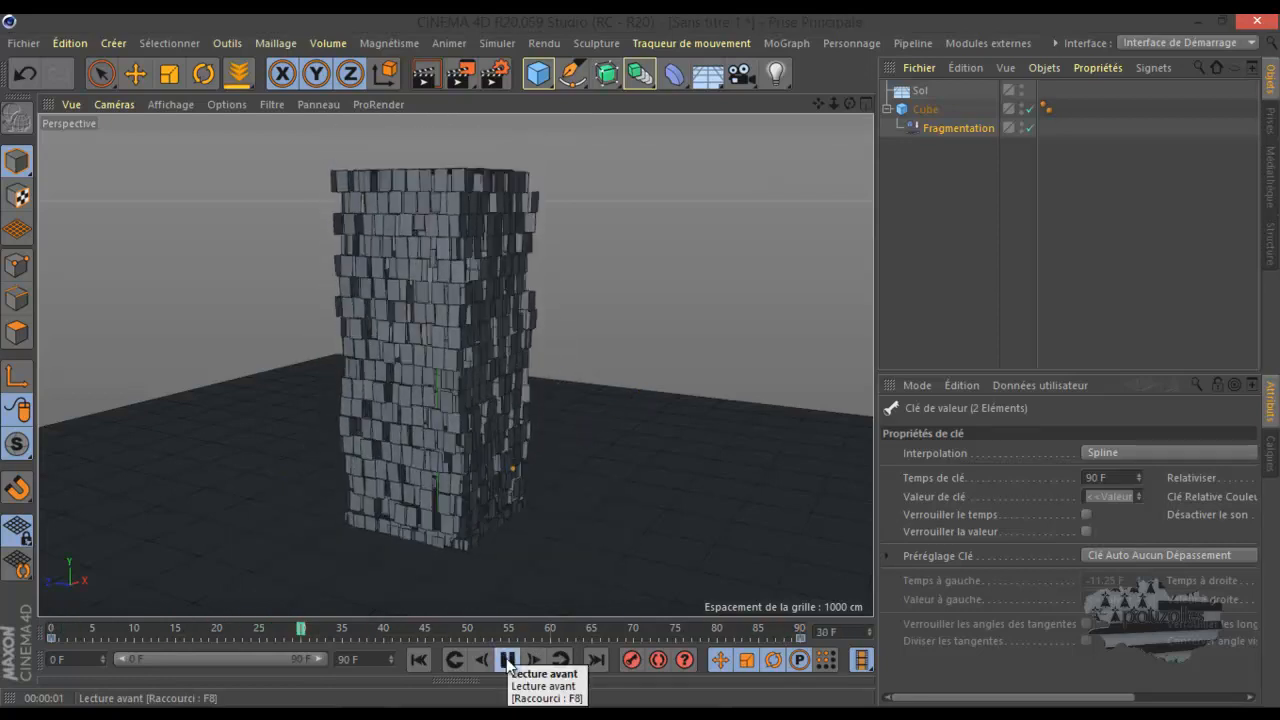
{"action": "left_click", "coordinate": [507, 660]}
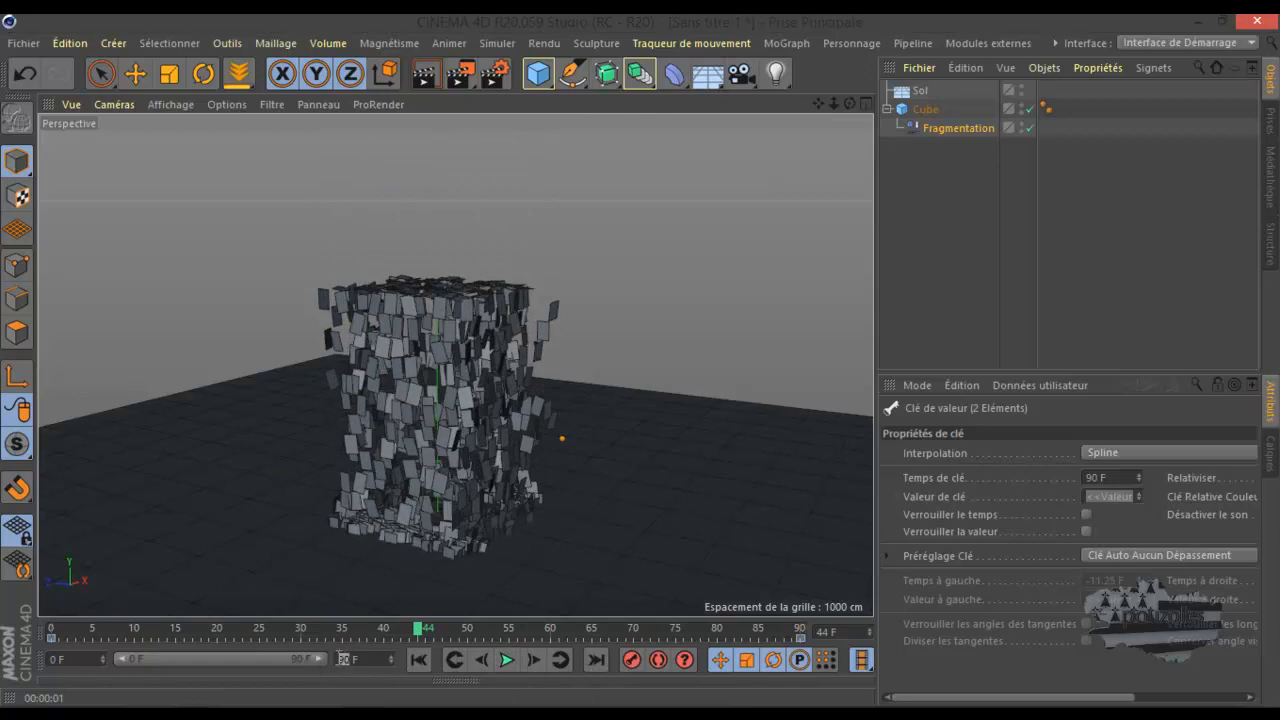
Extend the timeline to 150 frames and scrub to frame 60 to inspect the collapse
{"action": "left_click", "coordinate": [301, 657]}
{"action": "left_click_drag", "start_coordinate": [244, 657], "coordinate": [351, 656]}
{"action": "left_click_drag", "start_coordinate": [274, 633], "coordinate": [352, 633]}
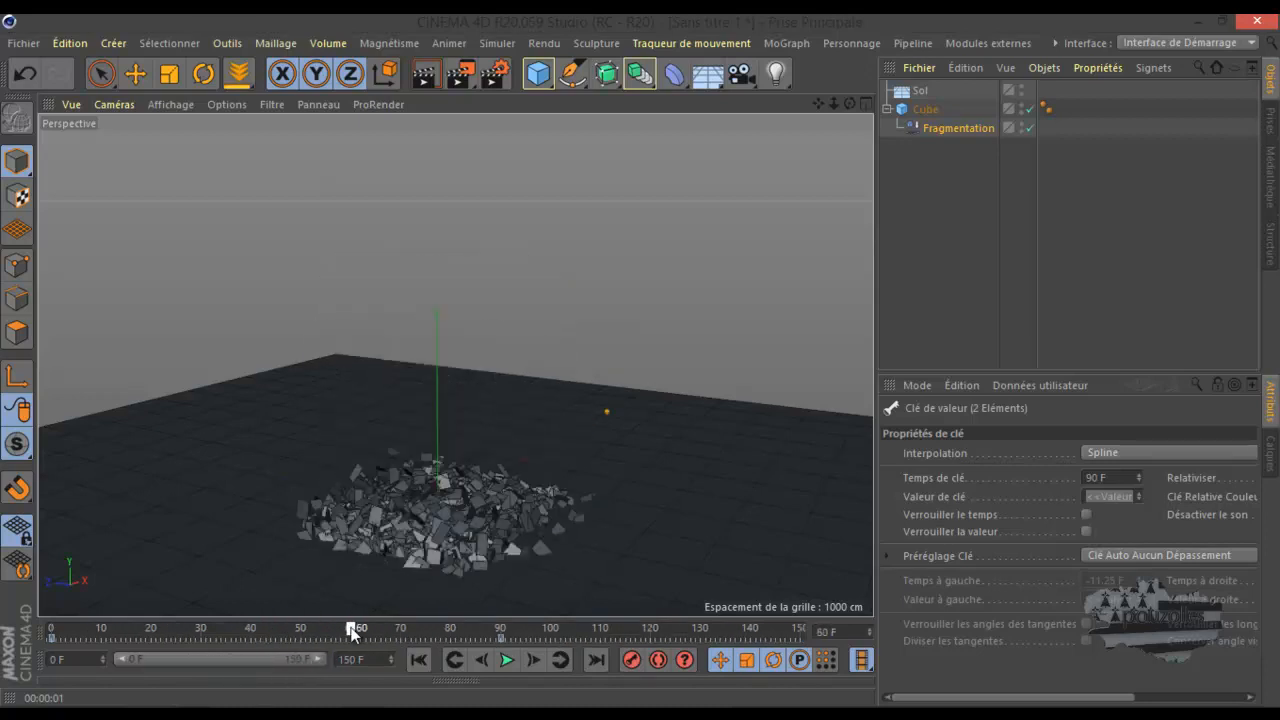
Move the final Fragmentation keyframes to frame 150 and play the slowed-down collapse from the beginning
{"action": "left_click_drag", "start_coordinate": [500, 637], "coordinate": [800, 631]}
{"action": "left_click", "coordinate": [419, 659]}
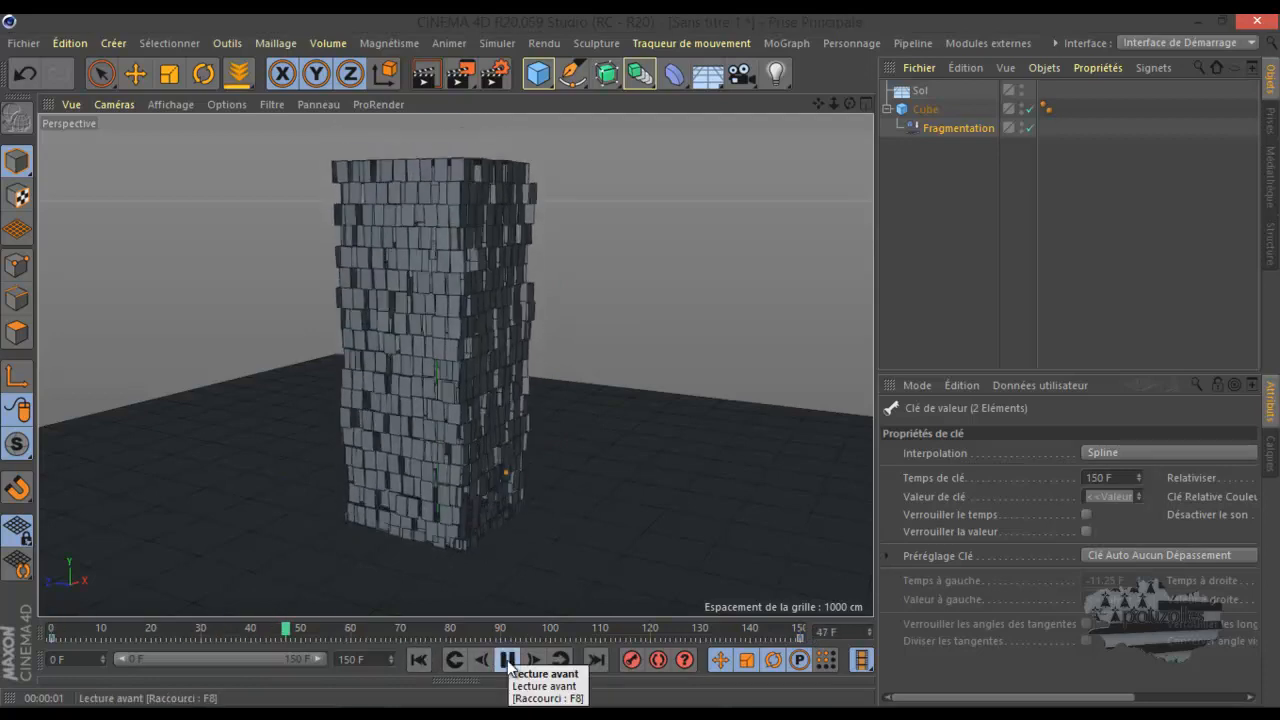
{"action": "left_click", "coordinate": [507, 660]}
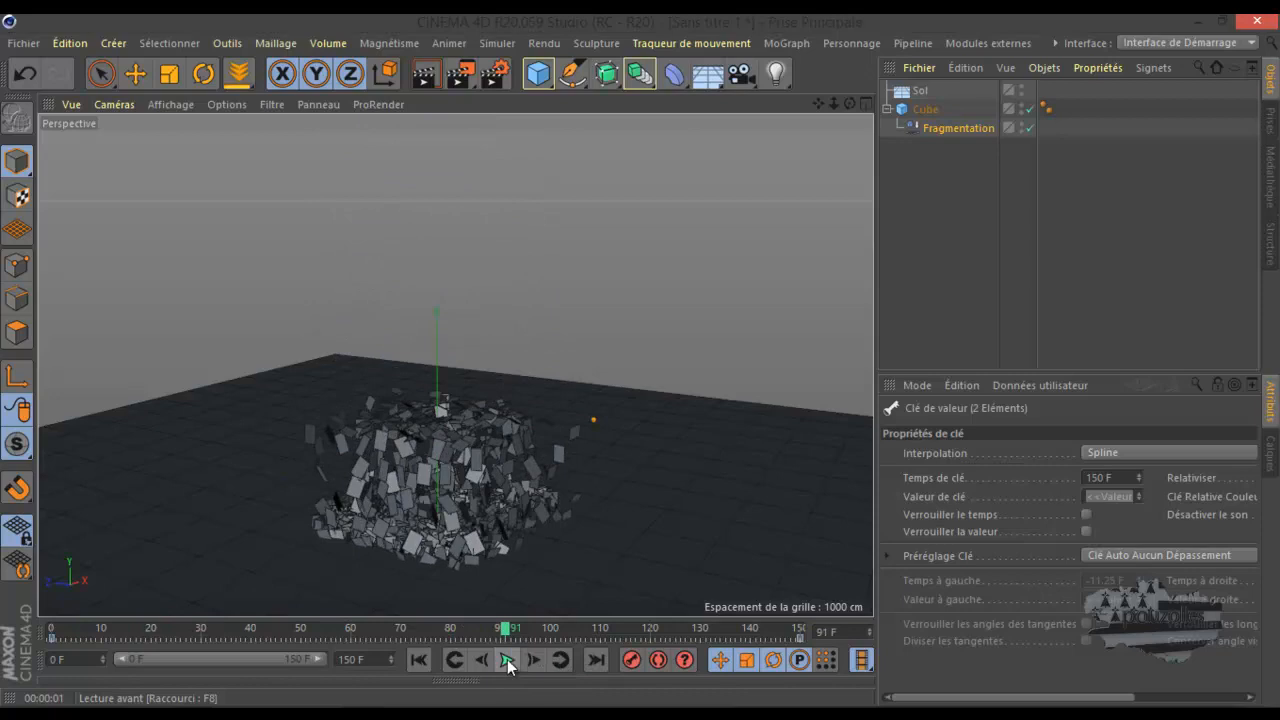
Try a Randomisation of 0% on the Fragmentation deformer, replay the animation from the beginning, and restore the value to 100%
{"action": "left_click", "coordinate": [949, 130]}
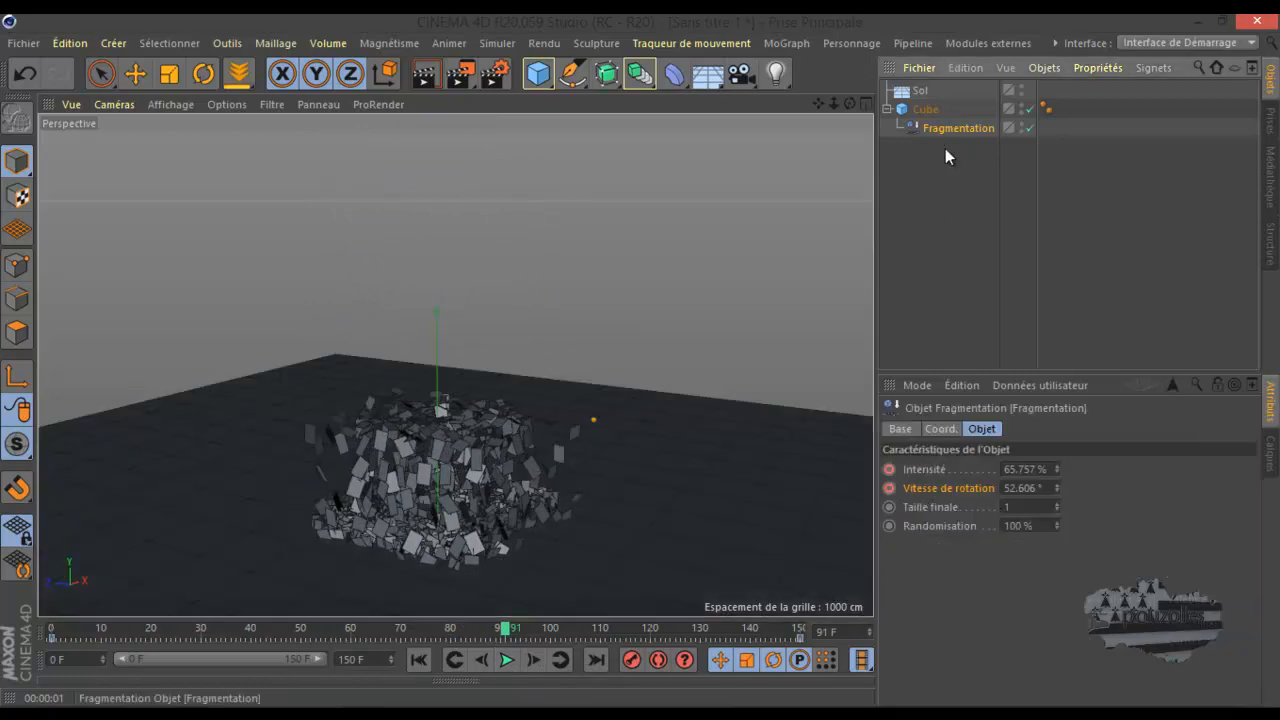
{"action": "left_click", "coordinate": [1018, 524]}
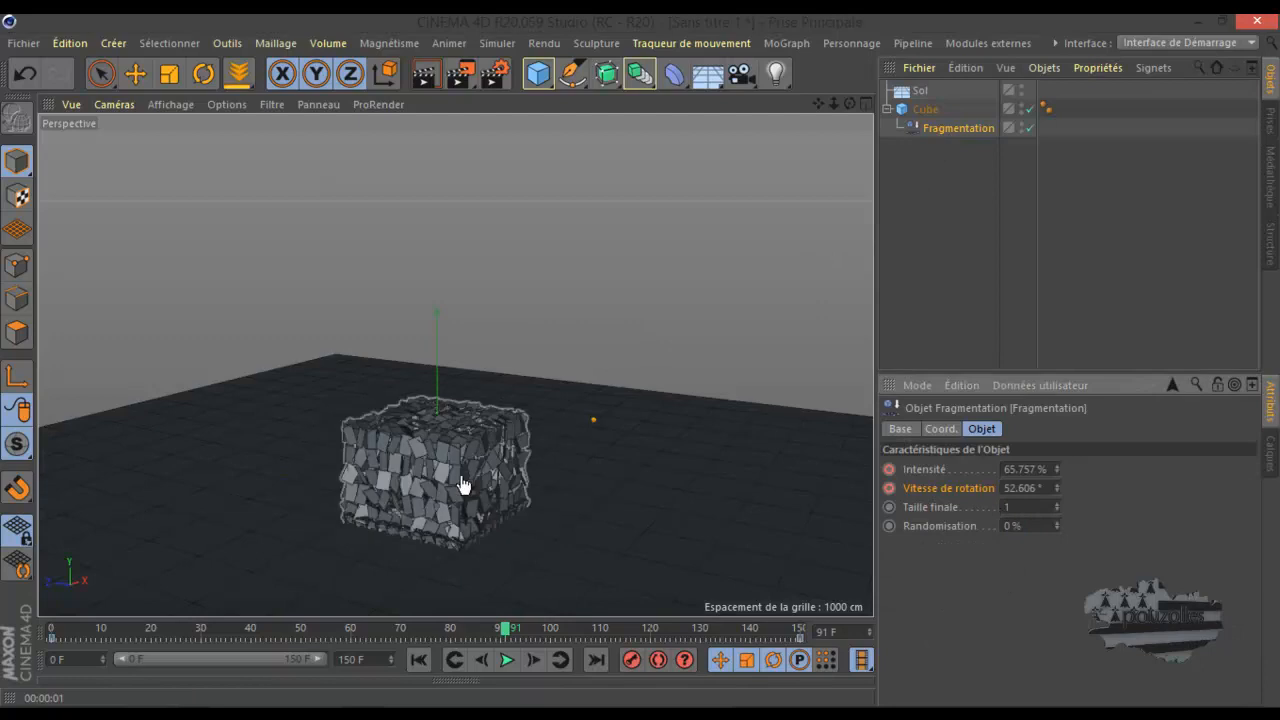
{"action": "left_click", "coordinate": [420, 659]}
{"action": "left_click", "coordinate": [510, 659]}
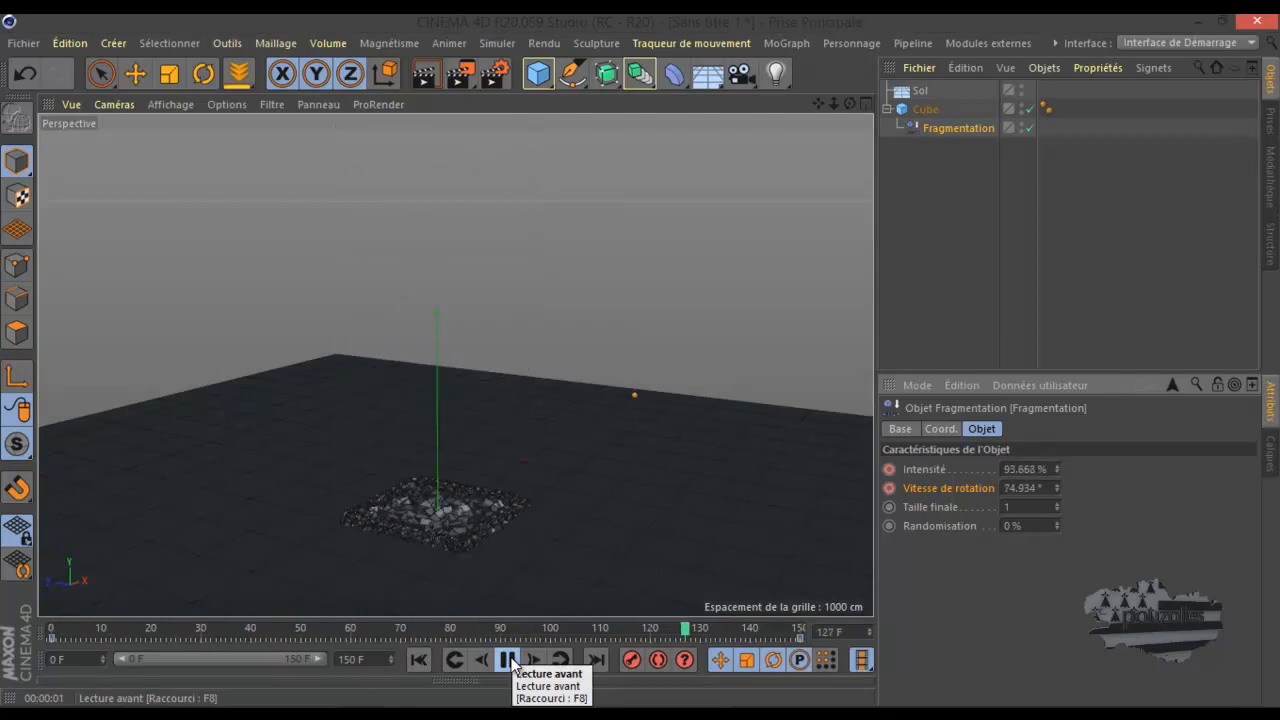
{"action": "left_click", "coordinate": [510, 659]}
{"action": "left_click", "coordinate": [510, 659]}
{"action": "left_click", "coordinate": [418, 659]}
{"action": "left_click", "coordinate": [420, 659]}
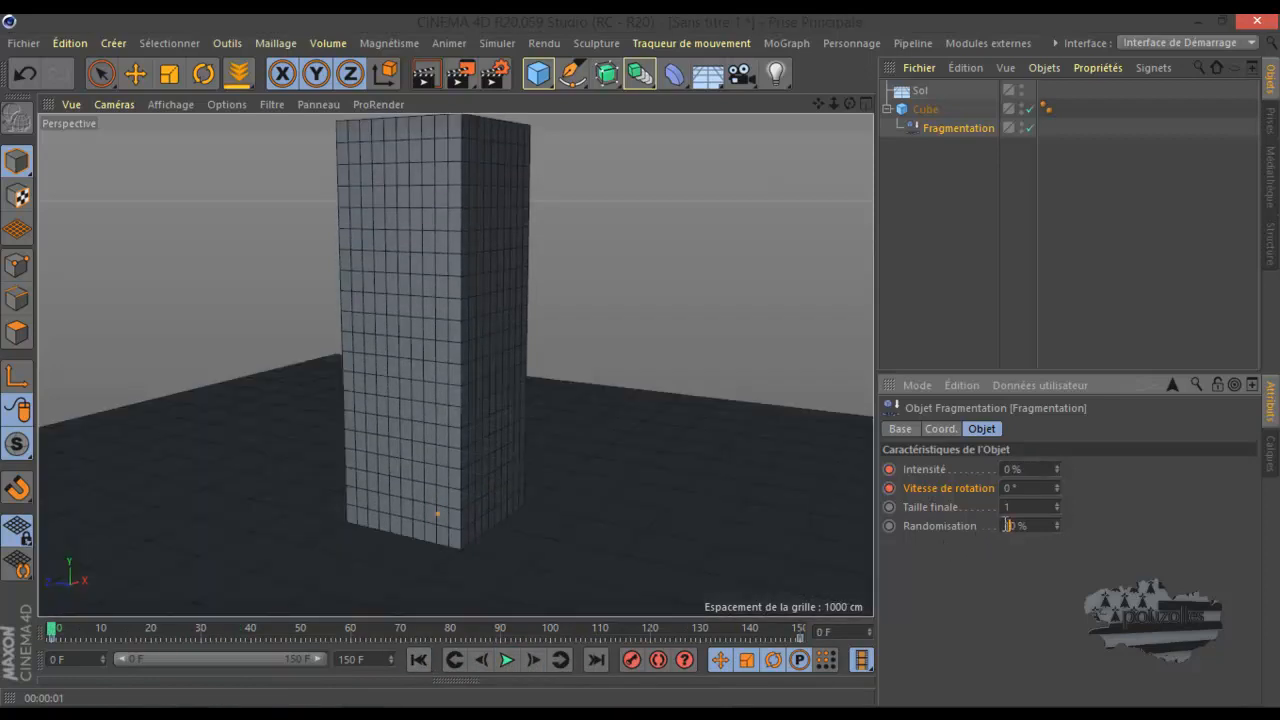
Play the animation with 100% Randomisation to examine the scattered fragments, and return the timeline to frame 0
{"action": "left_click", "coordinate": [507, 659]}
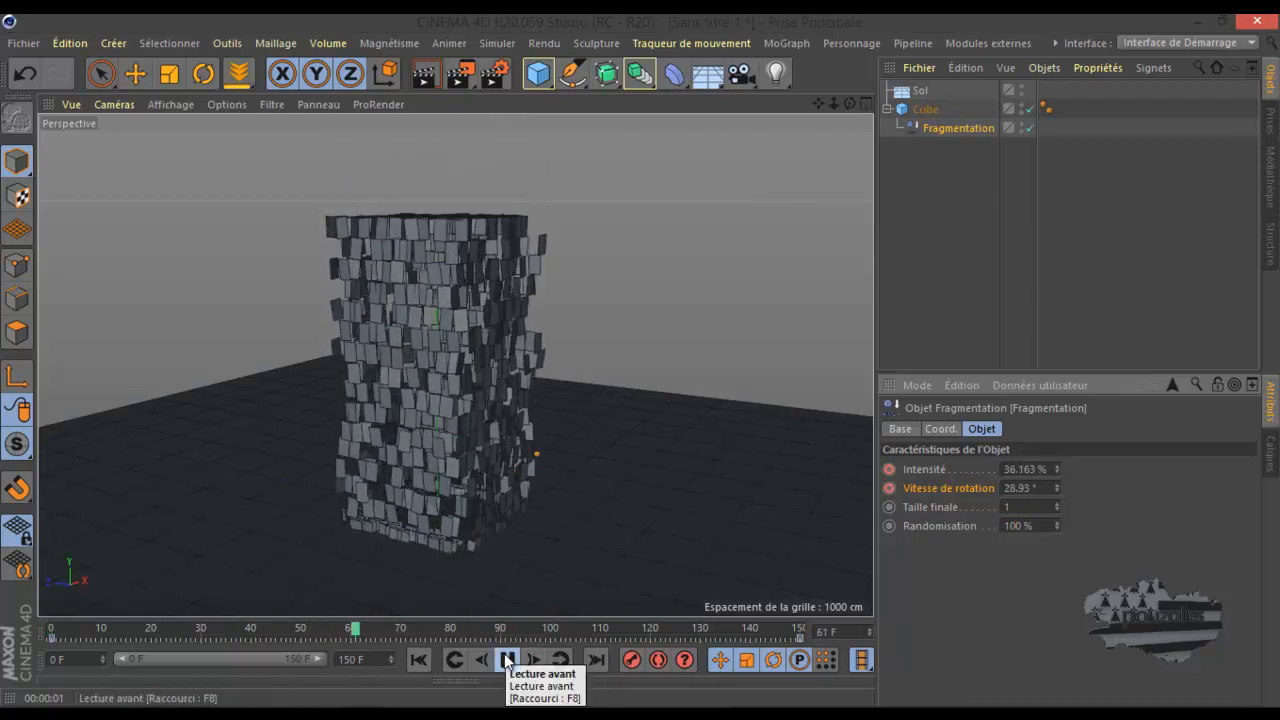
{"action": "left_click", "coordinate": [507, 659]}
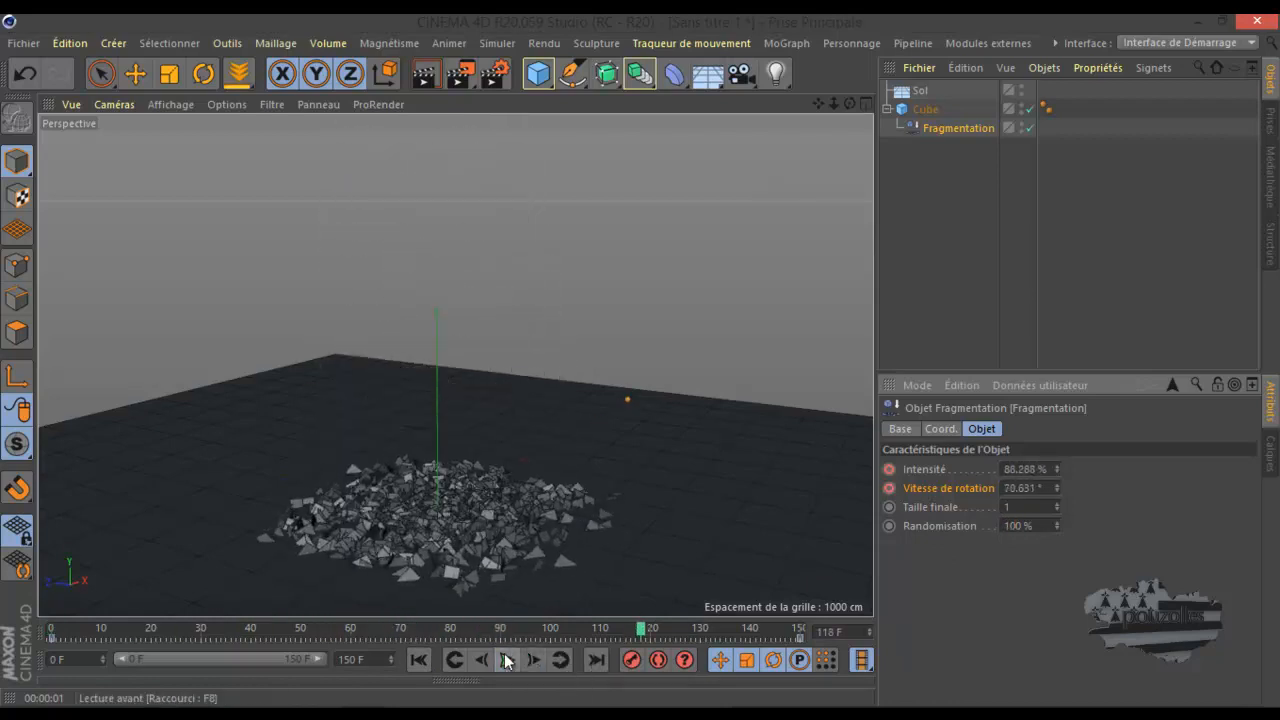
{"action": "left_click", "coordinate": [418, 659]}
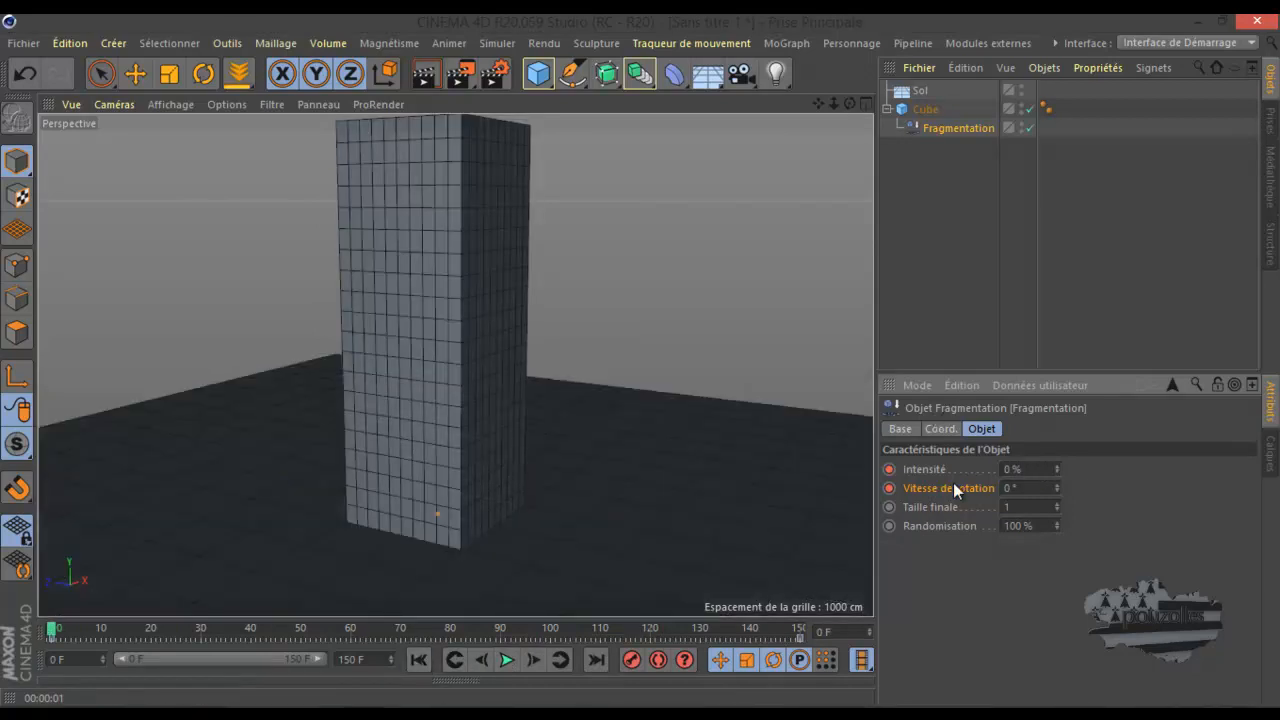
Review the Fragmentation deformer's coordinates and basic properties, and return to its object properties
{"action": "left_click", "coordinate": [952, 428]}
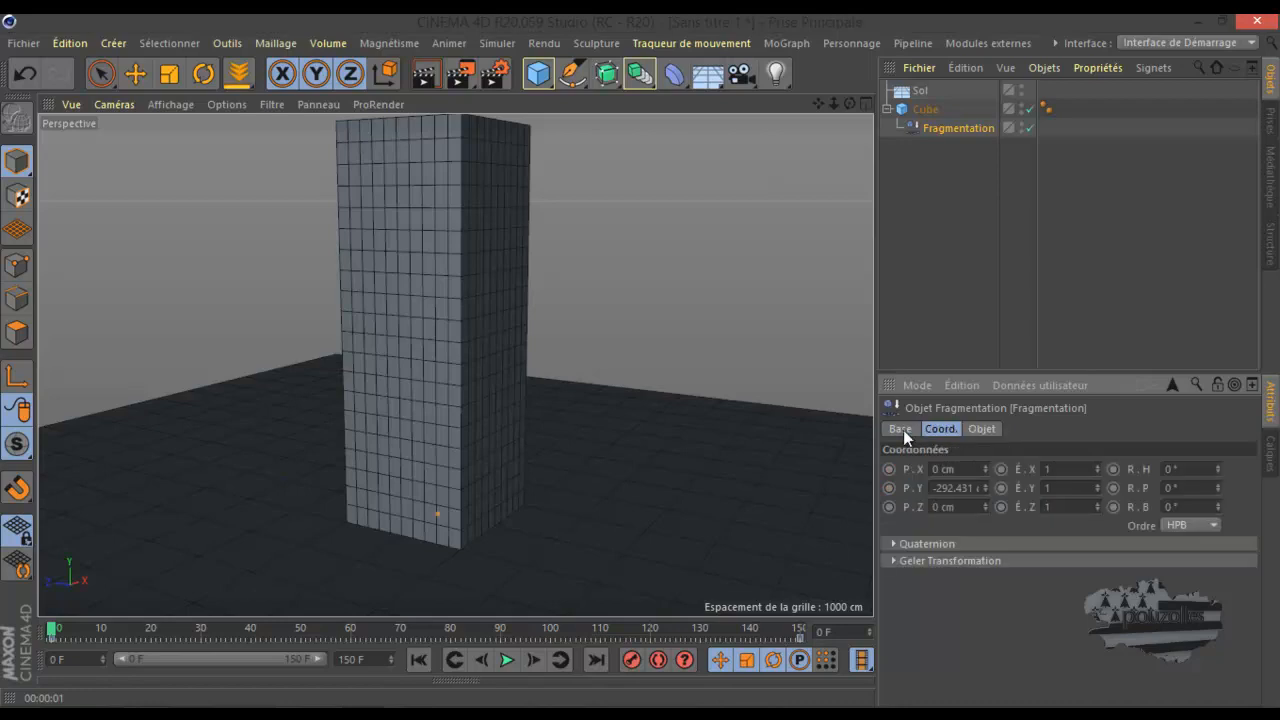
{"action": "left_click", "coordinate": [910, 429]}
{"action": "left_click", "coordinate": [982, 428]}
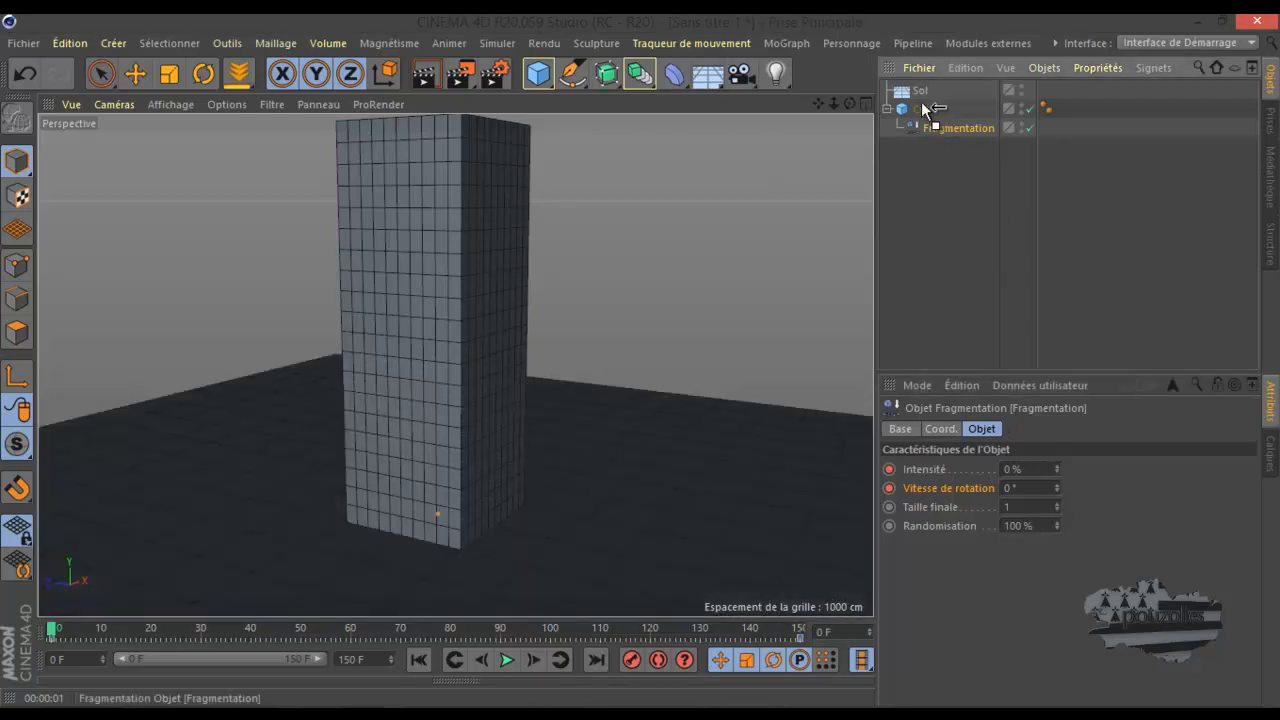
Move the Fragmentation deformer out of the Cube and group both objects as siblings under a new null
{"action": "left_click_drag", "start_coordinate": [922, 108], "coordinate": [922, 106]}
{"action": "left_click", "coordinate": [1036, 127]}
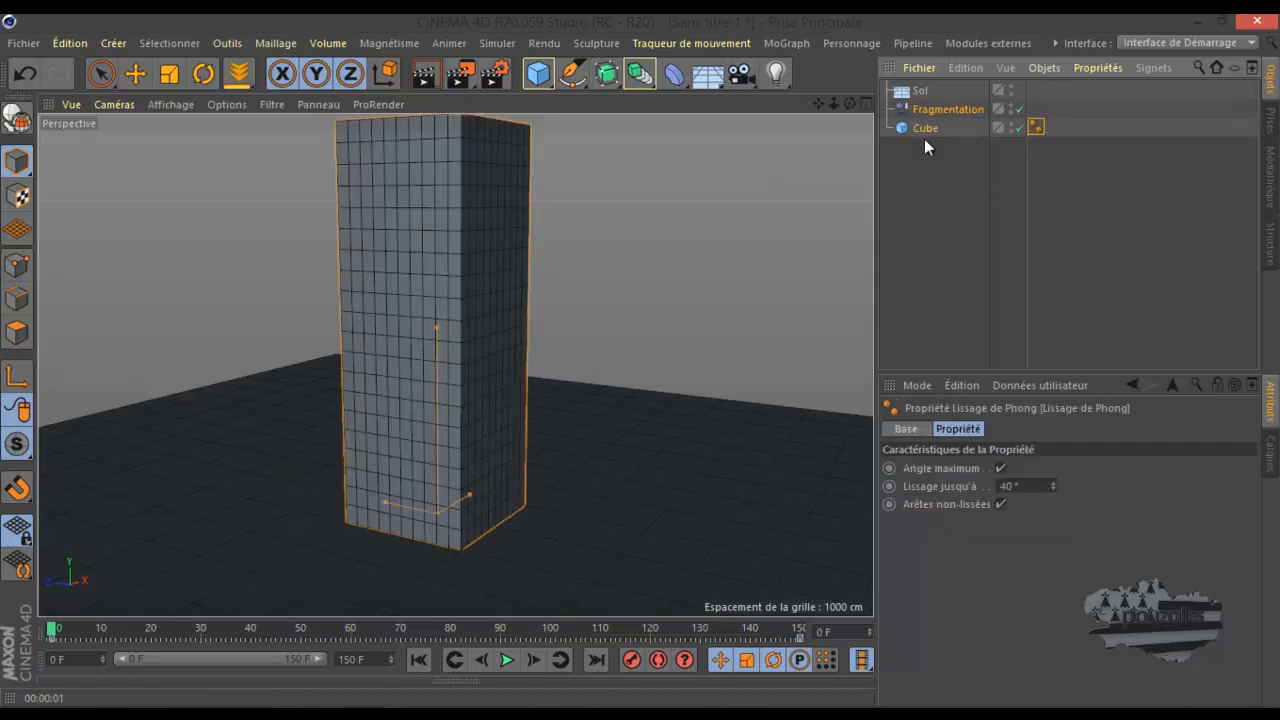
{"action": "key", "text": "alt+g"}
{"action": "left_click", "coordinate": [888, 108]}
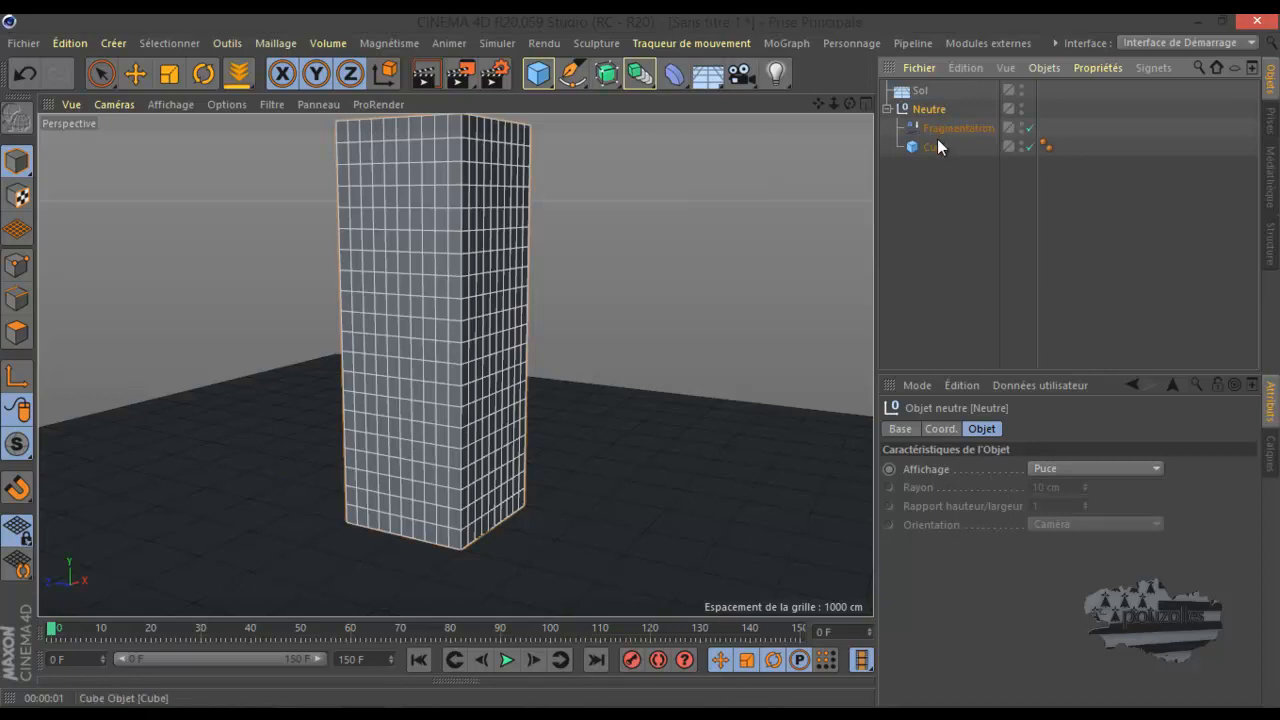
{"action": "left_click", "coordinate": [935, 146]}
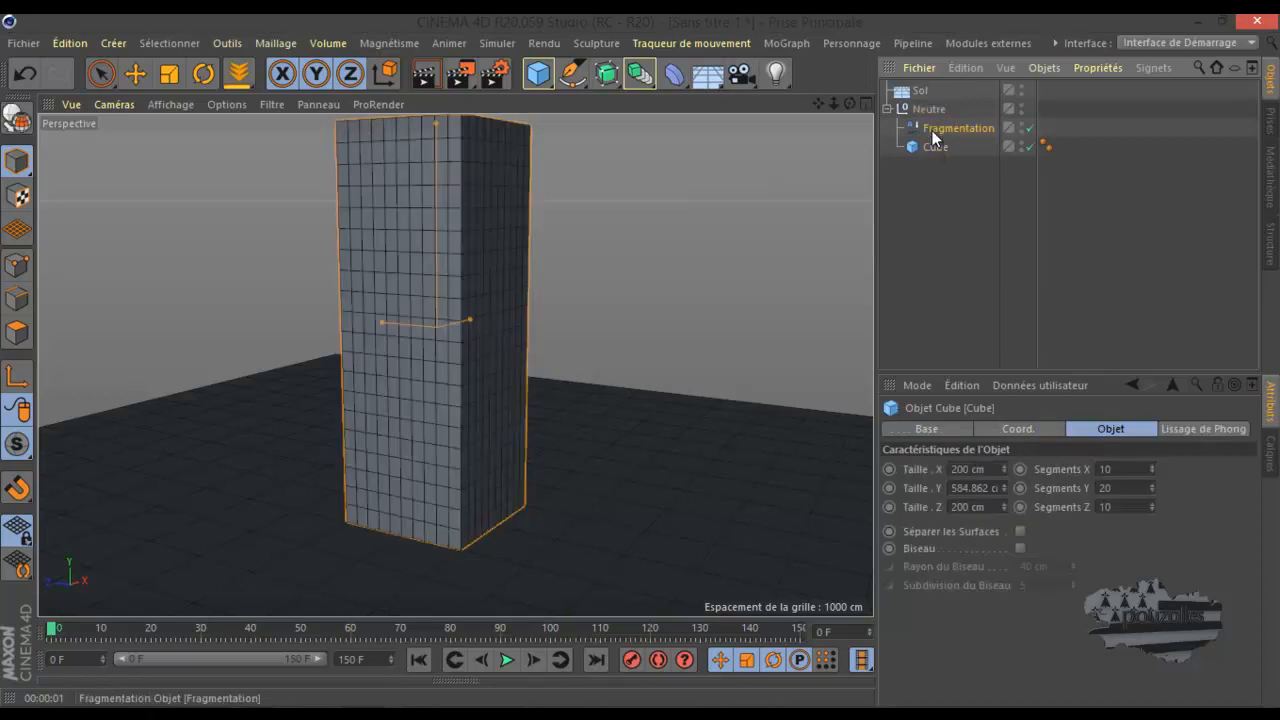
{"action": "left_click", "coordinate": [950, 128]}
Add a cylinder, move it beside the block, and enlarge it to about 168 cm radius and 805 cm height
{"action": "left_click", "coordinate": [538, 72]}
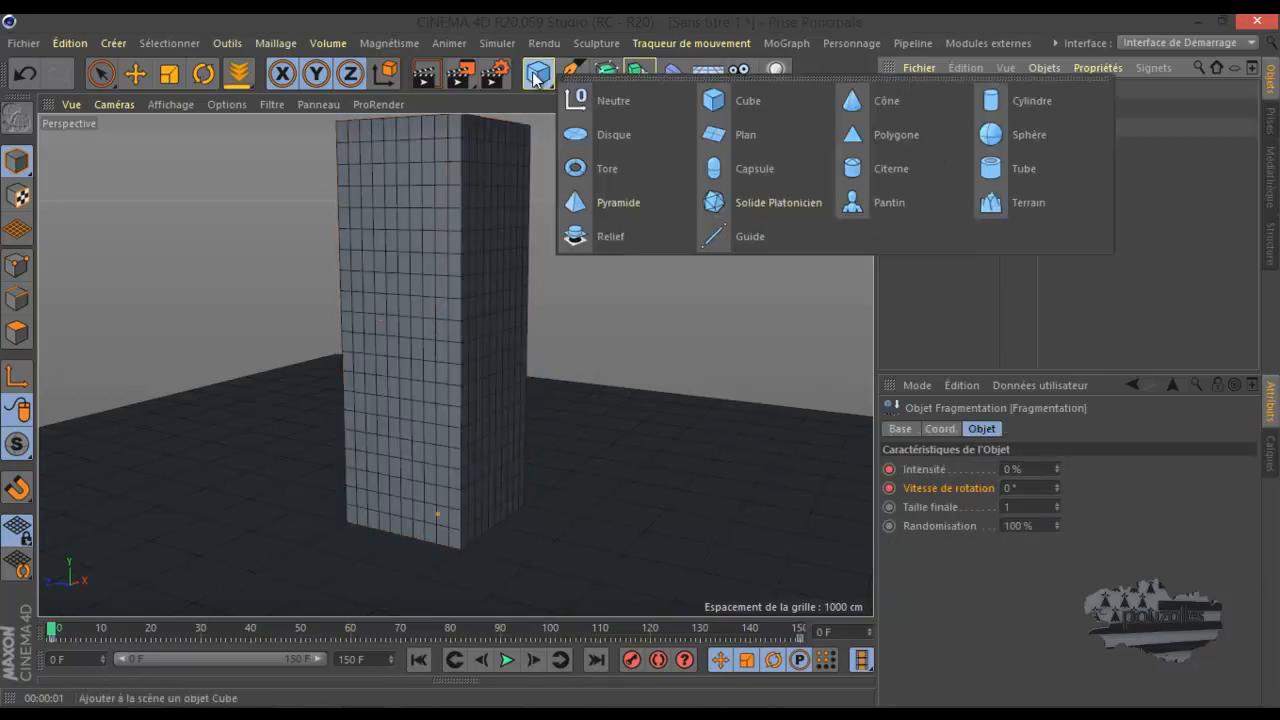
{"action": "left_click", "coordinate": [1005, 104]}
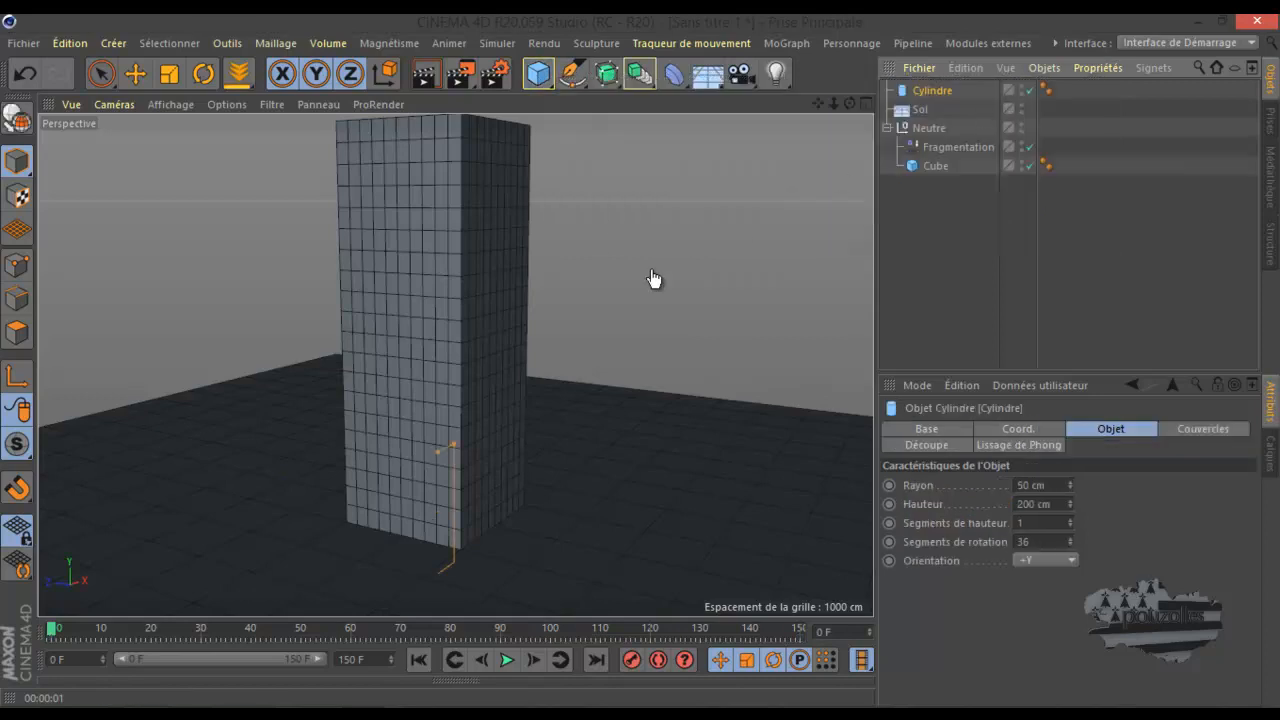
{"action": "scroll", "coordinate": [497, 357], "scroll_direction": "down", "scroll_amount": 3}
{"action": "scroll", "coordinate": [497, 357], "scroll_direction": "down", "scroll_amount": 2}
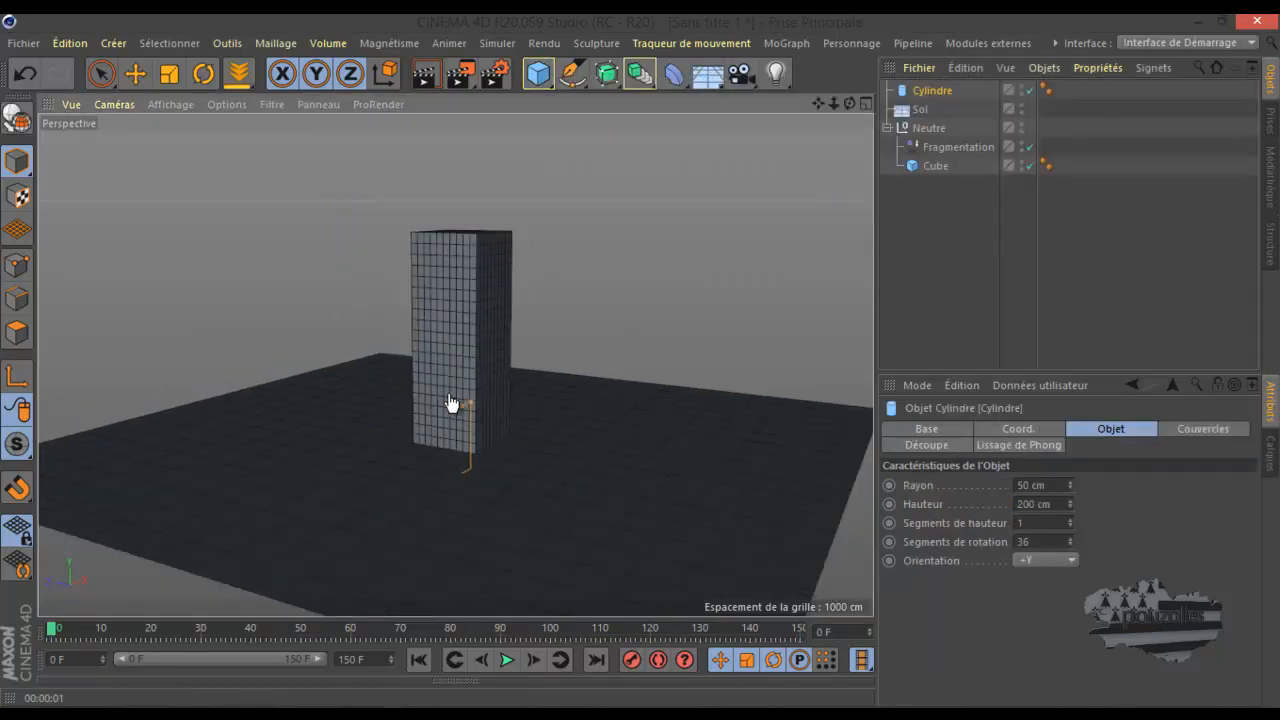
{"action": "left_click", "coordinate": [137, 76]}
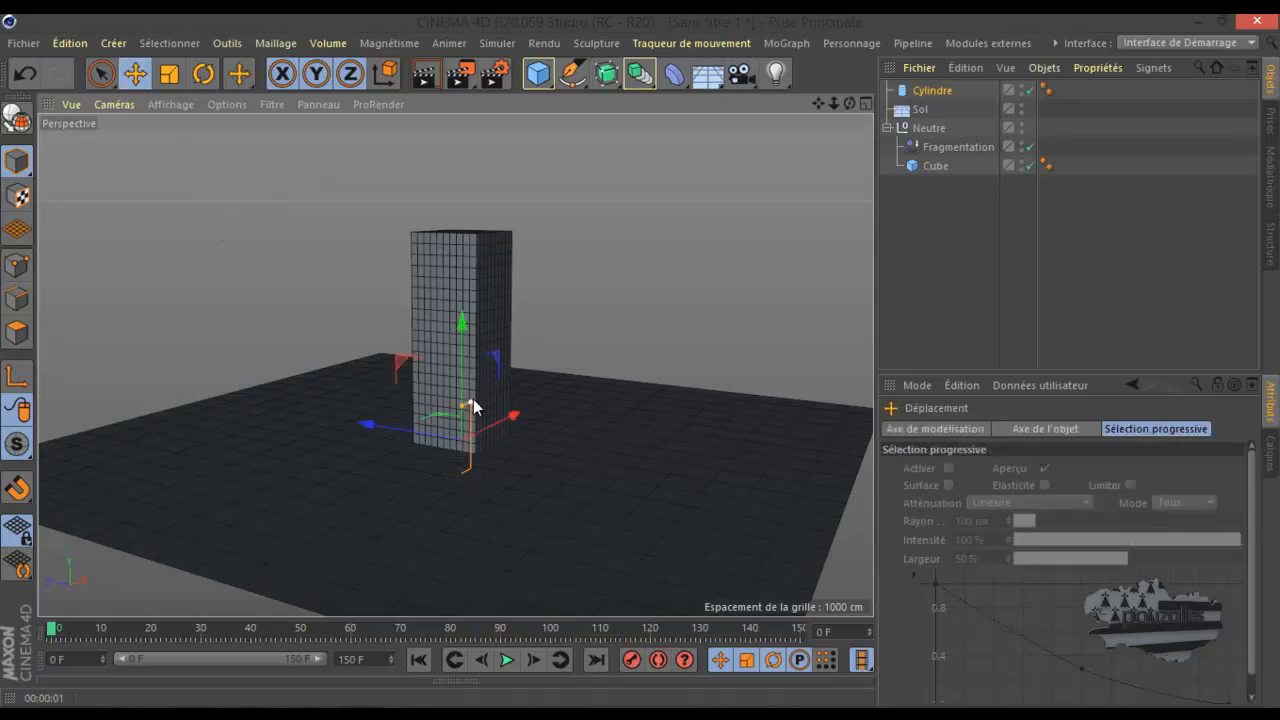
{"action": "left_click_drag", "start_coordinate": [466, 408], "coordinate": [445, 307]}
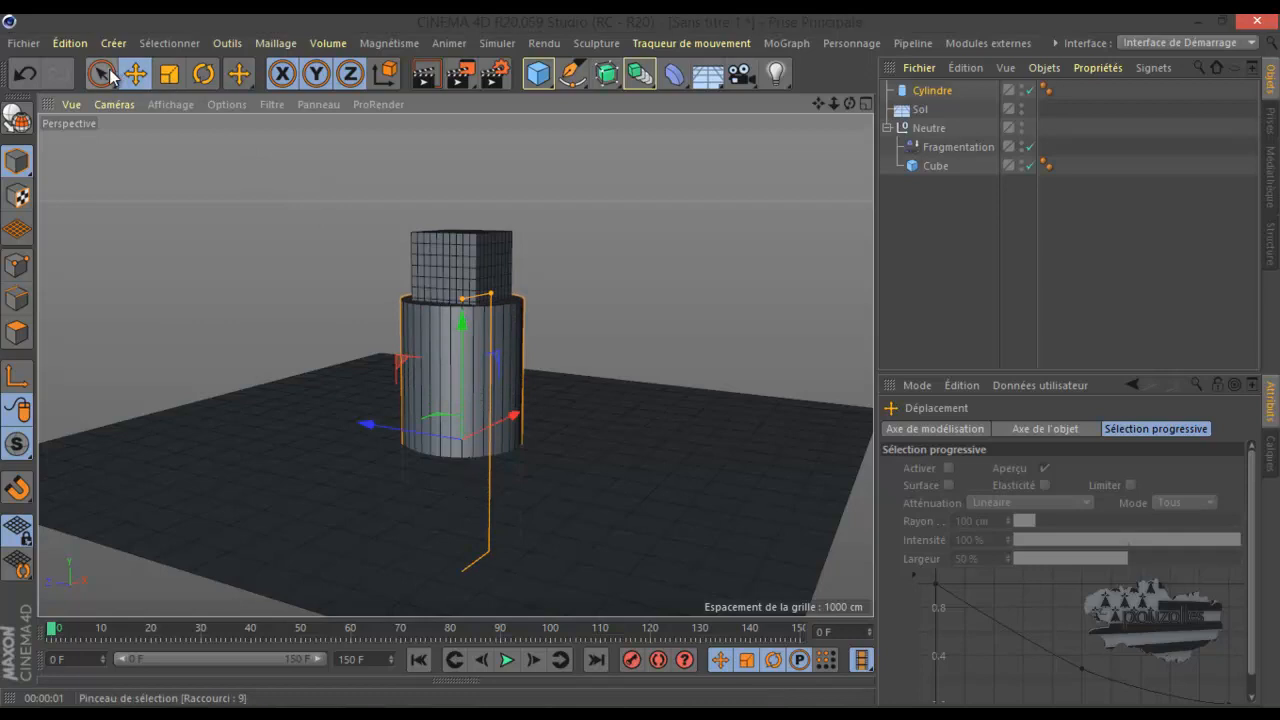
{"action": "left_click_drag", "start_coordinate": [375, 423], "coordinate": [512, 438]}
{"action": "left_click_drag", "start_coordinate": [240, 77], "coordinate": [330, 144]}
{"action": "left_click", "coordinate": [597, 379]}
{"action": "left_click", "coordinate": [597, 384]}
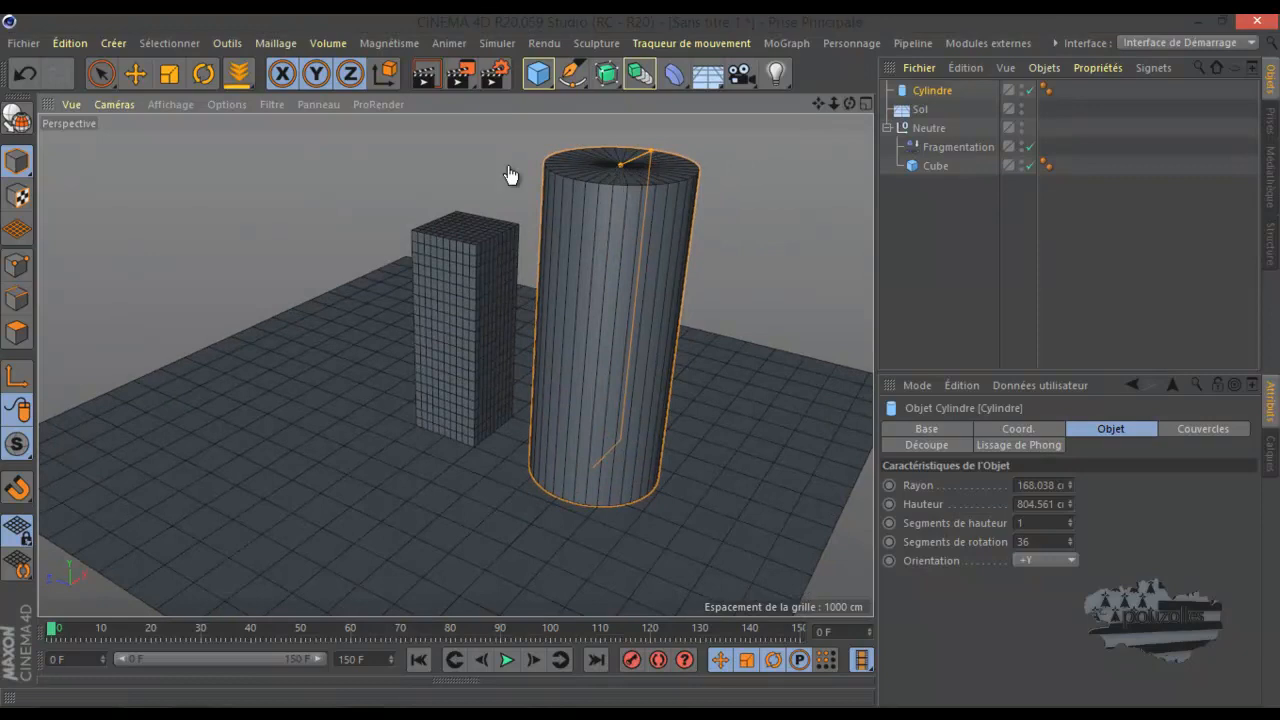
Reduce the cylinder to about 150 cm radius and 645 cm height, and set its height segments to 20
{"action": "left_click", "coordinate": [137, 74]}
{"action": "left_click_drag", "start_coordinate": [652, 151], "coordinate": [622, 204]}
{"action": "left_click_drag", "start_coordinate": [238, 74], "coordinate": [276, 134]}
{"action": "left_click", "coordinate": [603, 300]}
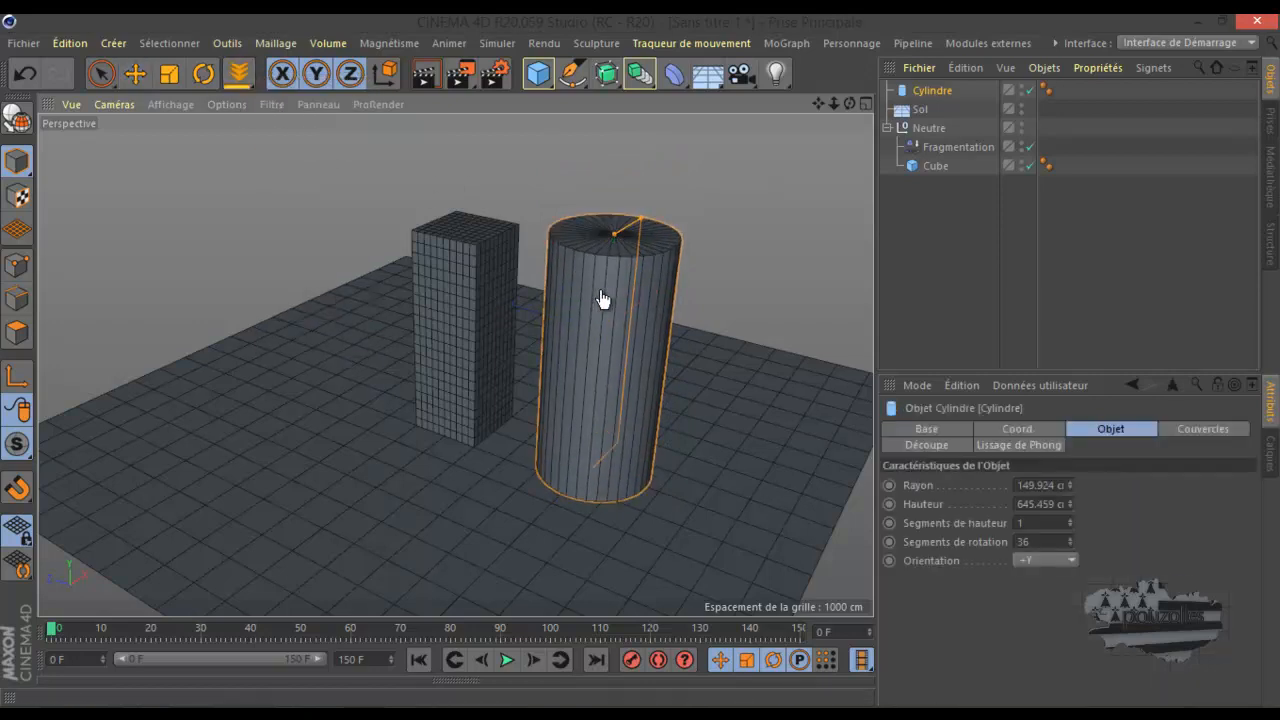
{"action": "left_click", "coordinate": [1057, 523]}
{"action": "key", "text": "Return"}
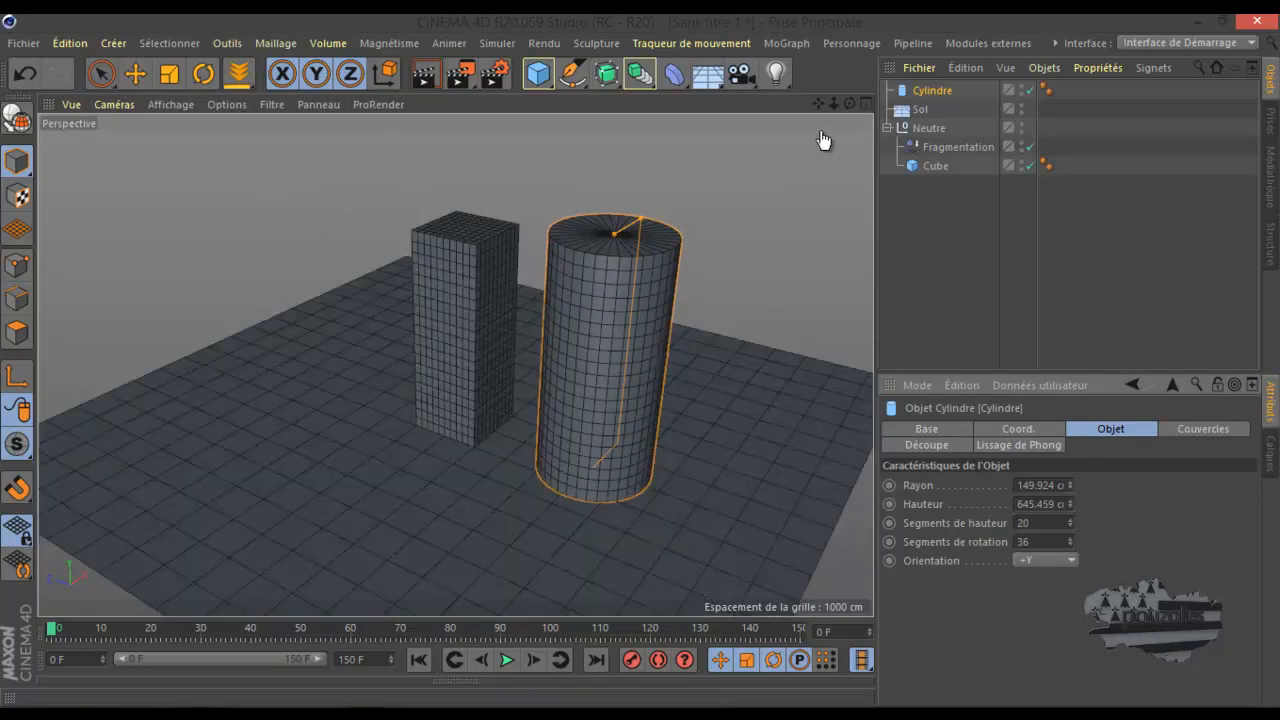
Place the cylinder in the Neutre group between Fragmentation and Cube, play the shared collapse, and return to frame 0
{"action": "left_click_drag", "start_coordinate": [847, 104], "coordinate": [641, 359]}
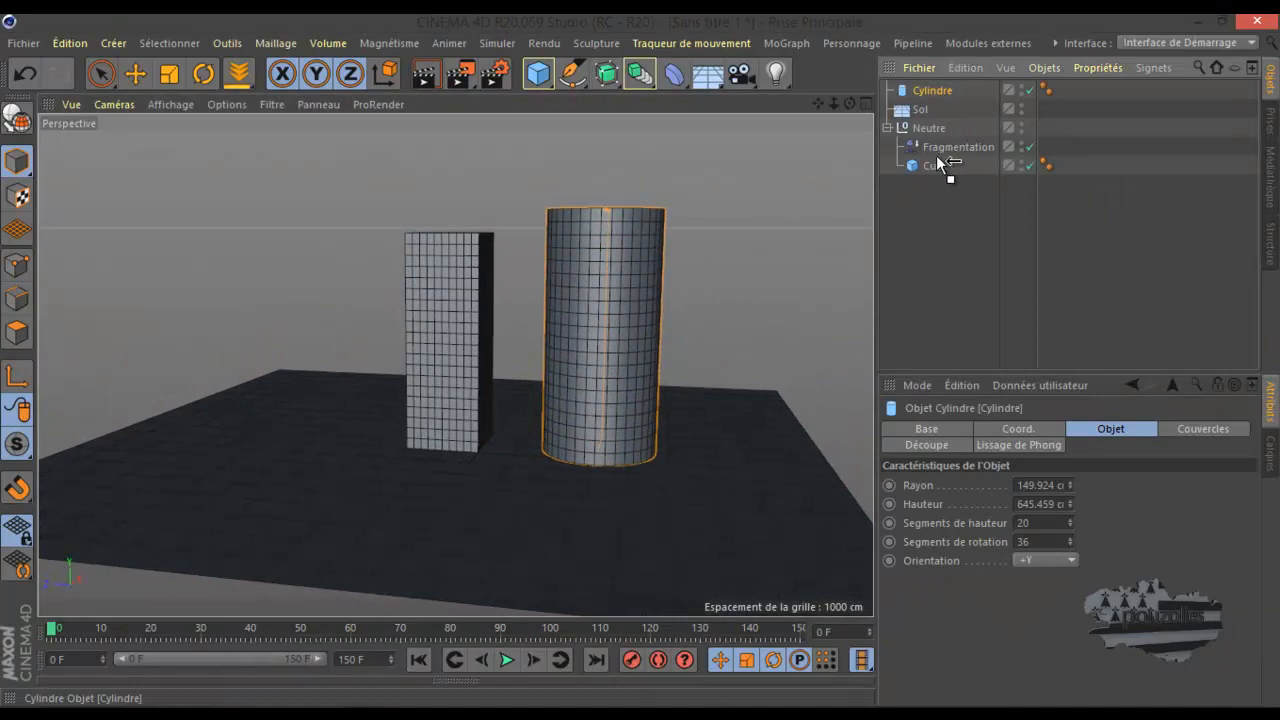
{"action": "left_click_drag", "start_coordinate": [935, 157], "coordinate": [933, 156]}
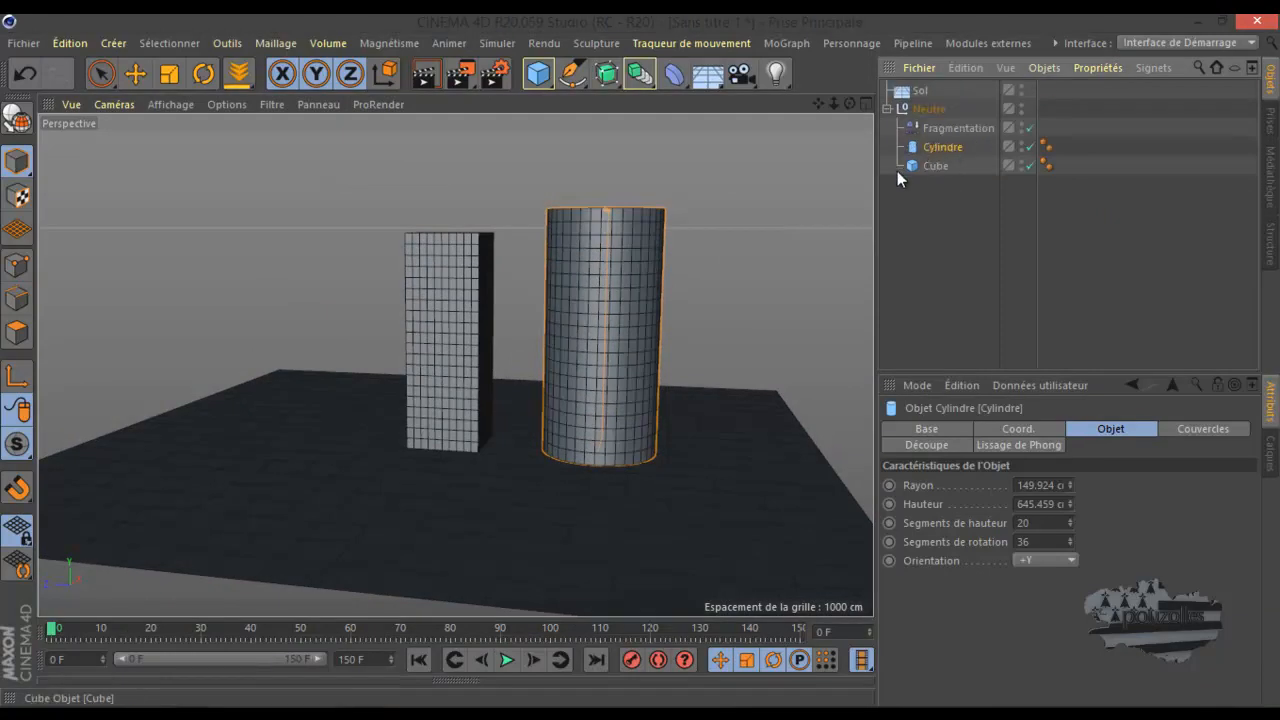
{"action": "left_click", "coordinate": [507, 661]}
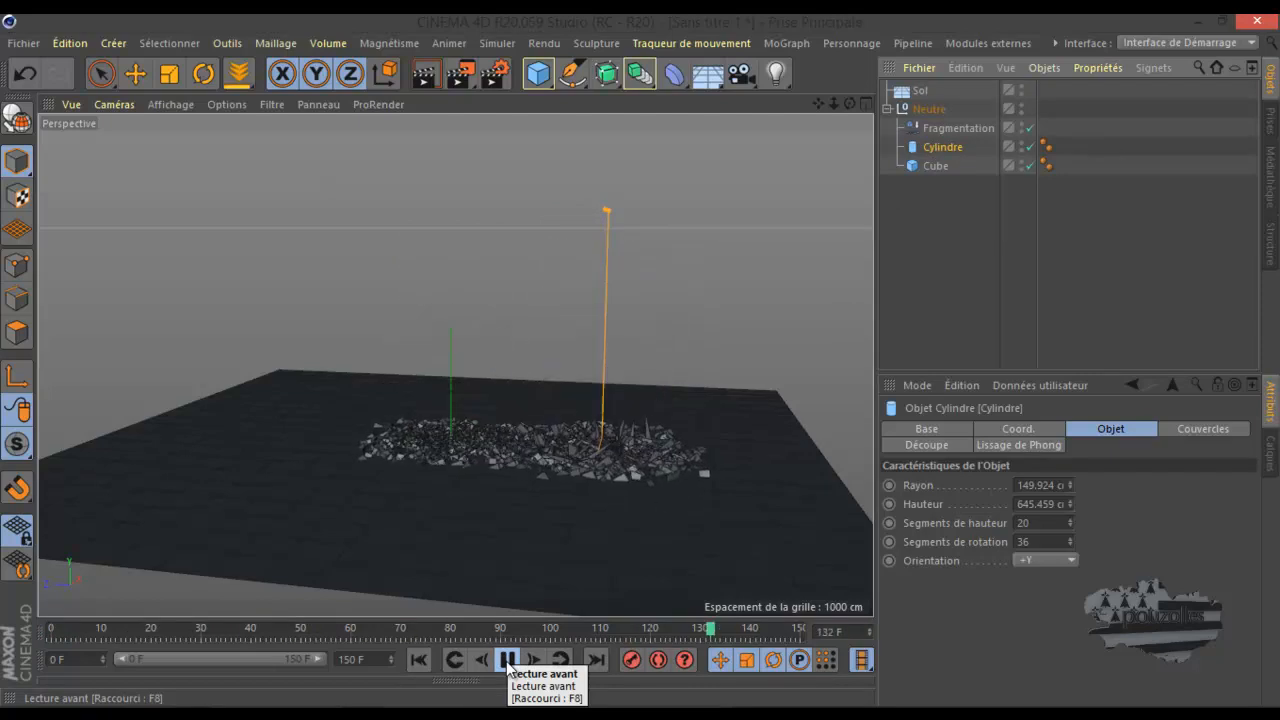
{"action": "left_click", "coordinate": [507, 661]}
{"action": "left_click", "coordinate": [419, 659]}
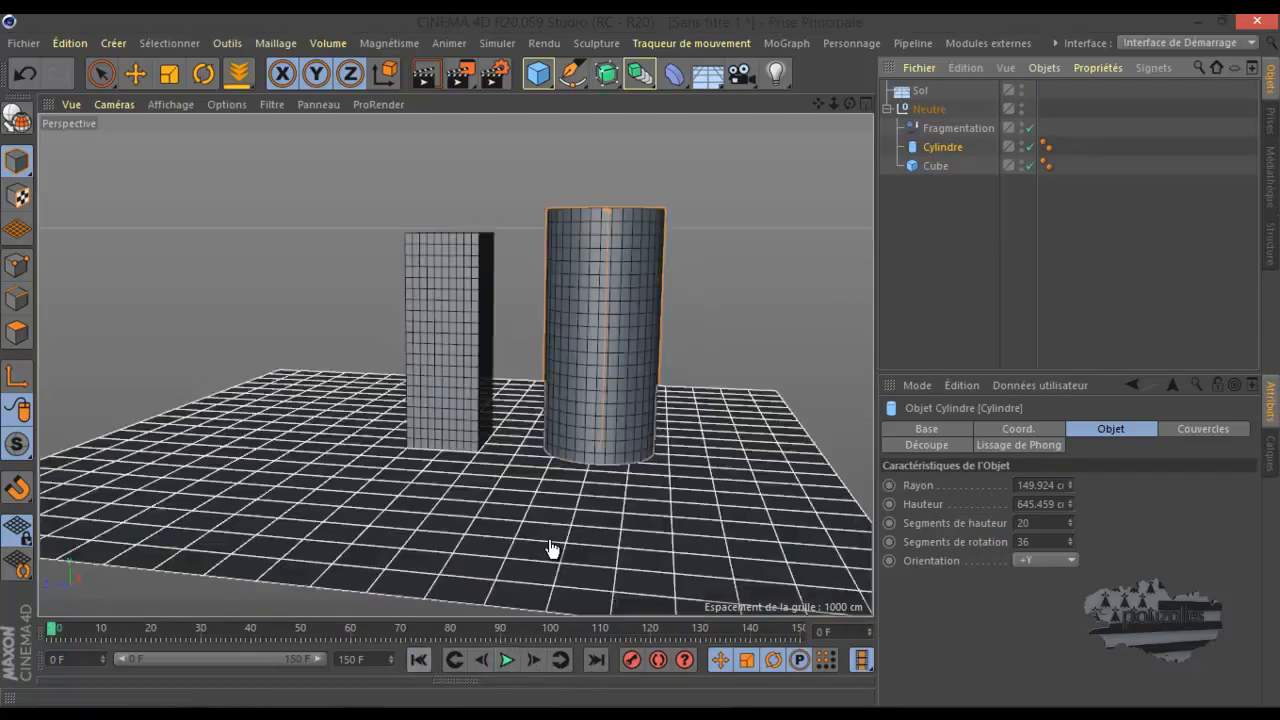
Look over the Fragmentation settings and the available deformers, and delete the cylinder from the group
{"action": "left_click", "coordinate": [950, 128]}
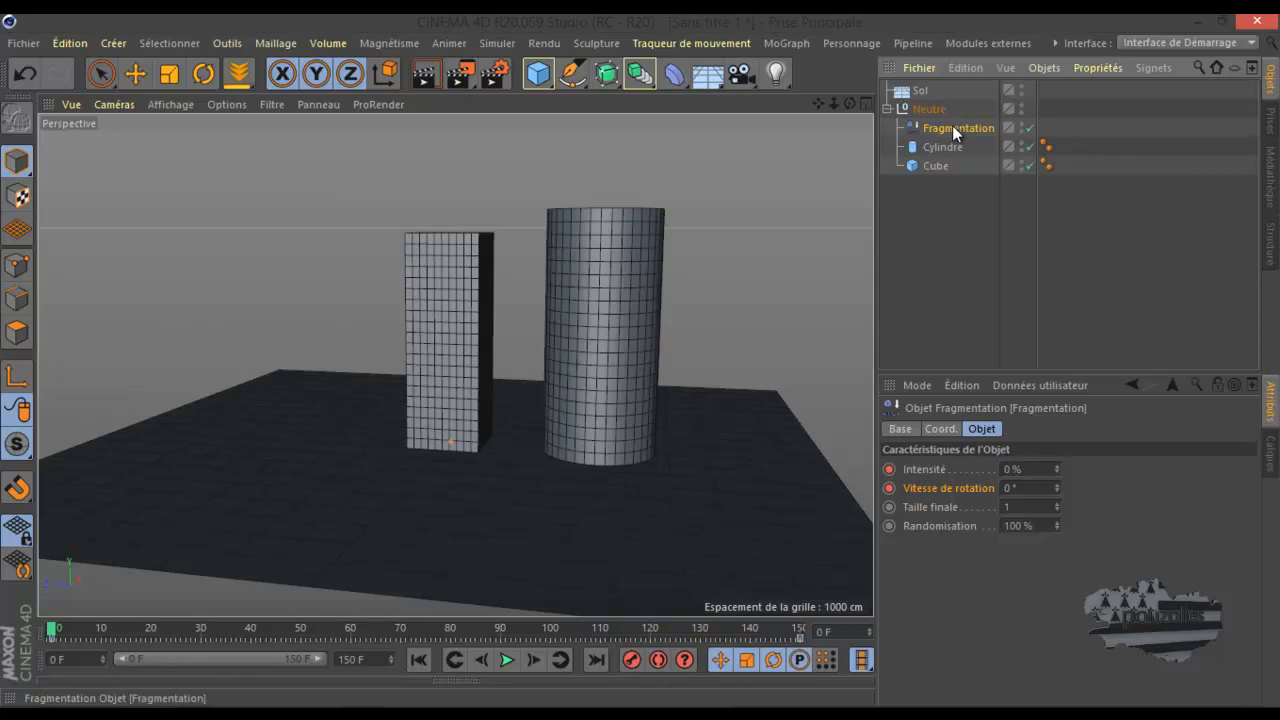
{"action": "left_click", "coordinate": [672, 73]}
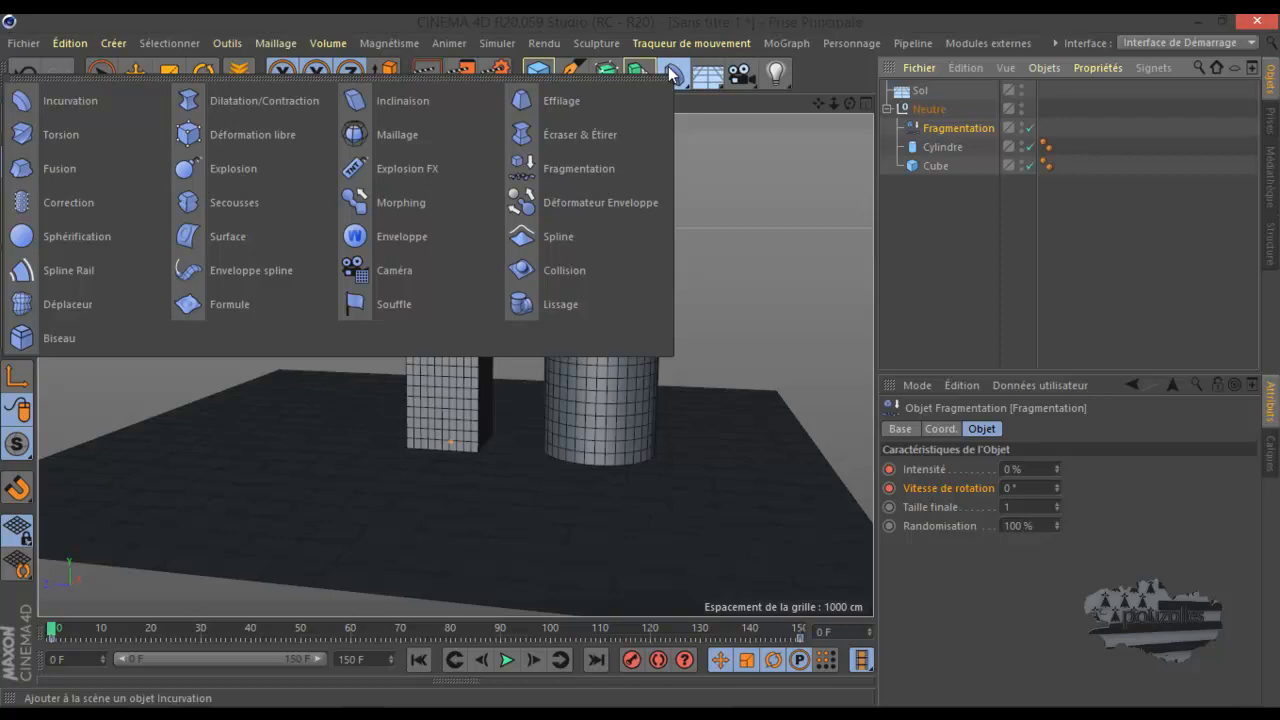
{"action": "left_click", "coordinate": [938, 149]}
{"action": "left_click", "coordinate": [938, 149]}
{"action": "key", "text": "Delete"}
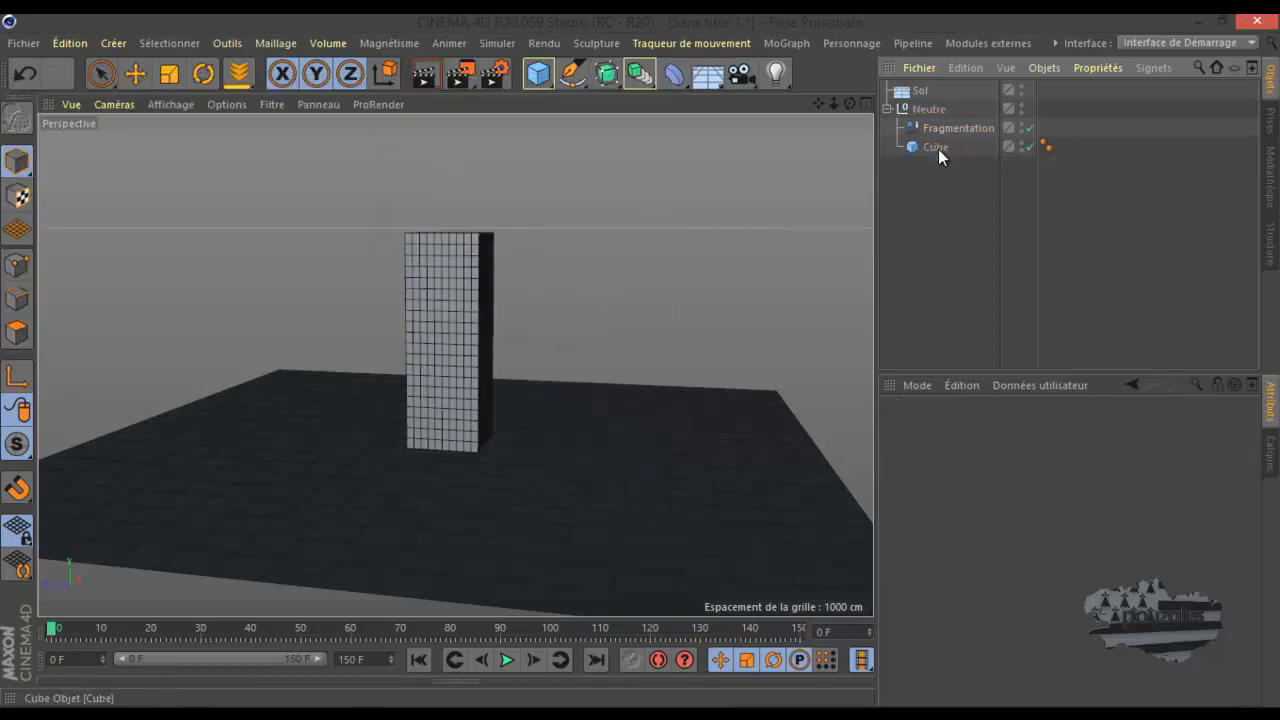
Add a Torsion deformer above Fragmentation in the Neutre group and raise it to the block's mid-height in the front view
{"action": "left_click", "coordinate": [938, 149]}
{"action": "left_click", "coordinate": [675, 74]}
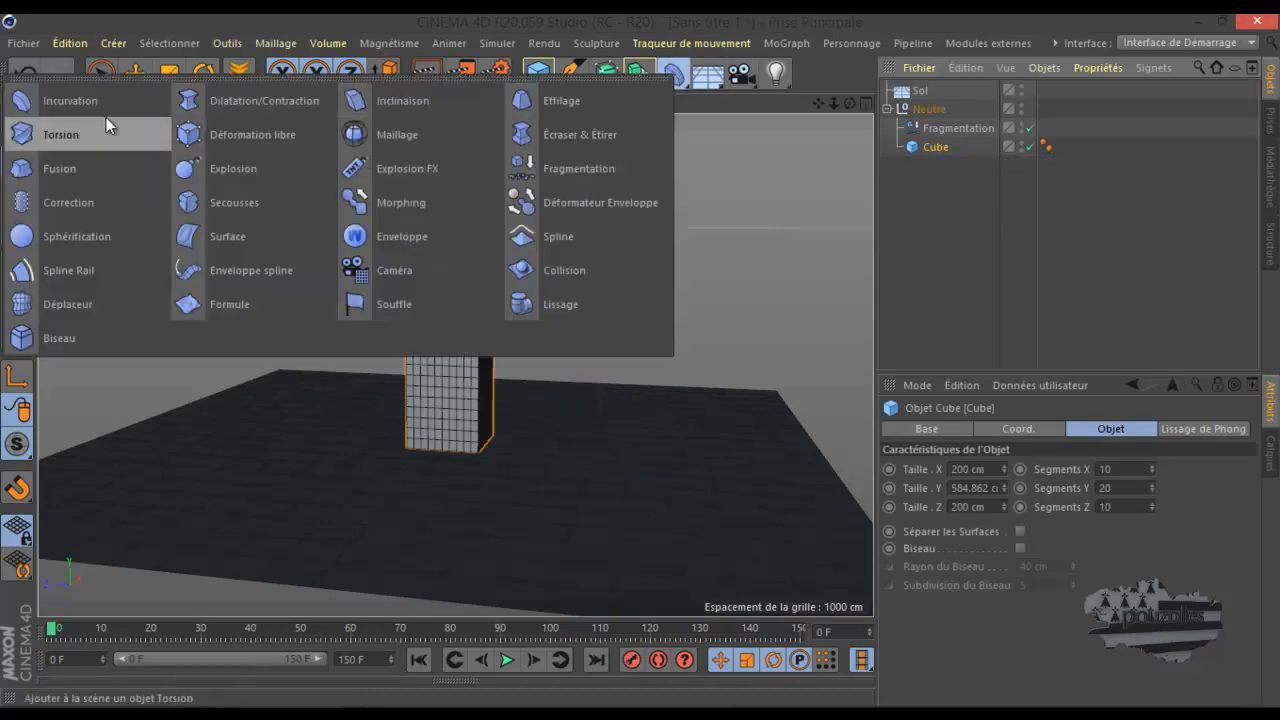
{"action": "left_click", "coordinate": [78, 134]}
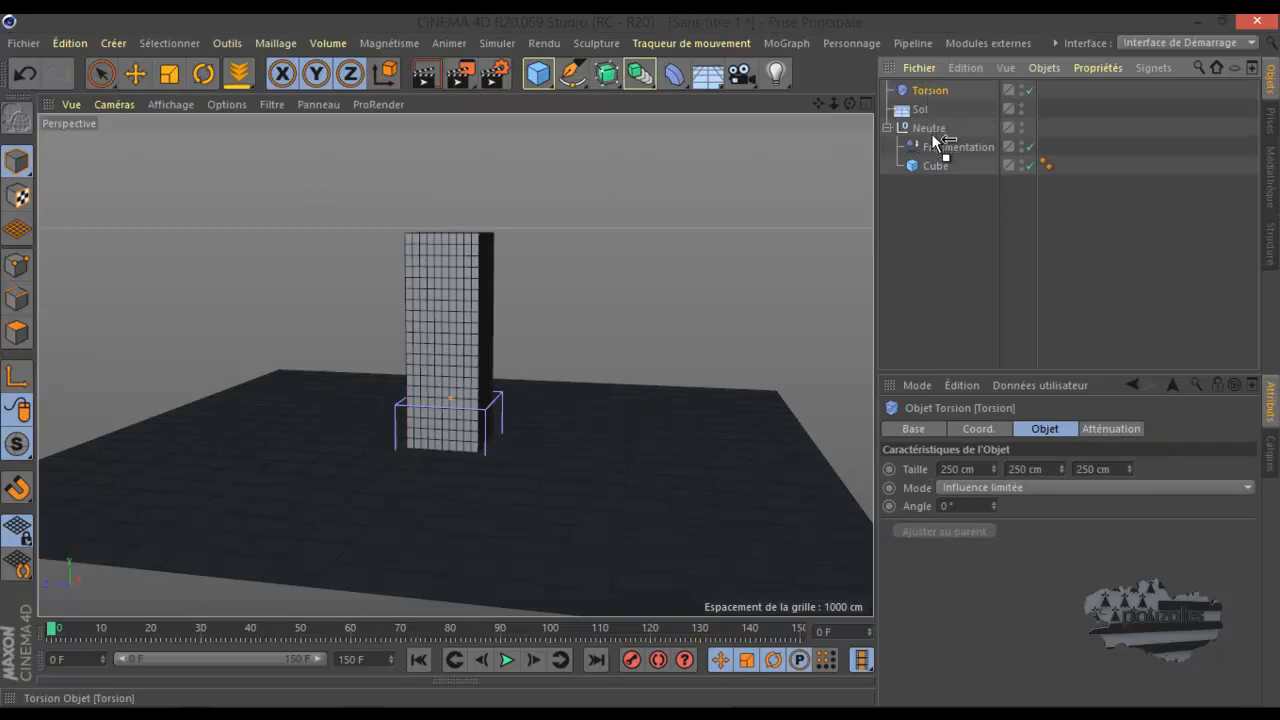
{"action": "left_click_drag", "start_coordinate": [932, 135], "coordinate": [932, 136]}
{"action": "middle_click", "coordinate": [538, 401]}
{"action": "middle_click", "coordinate": [520, 511]}
{"action": "middle_click", "coordinate": [522, 518]}
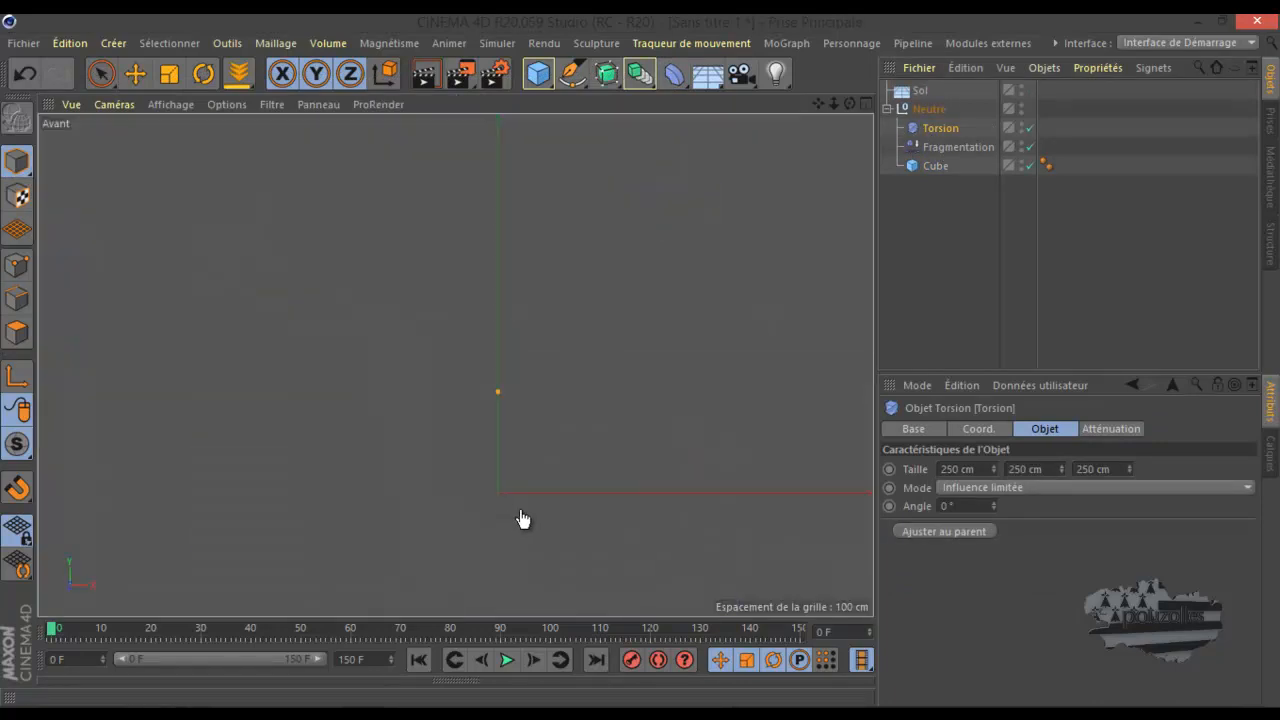
{"action": "left_click", "coordinate": [136, 73]}
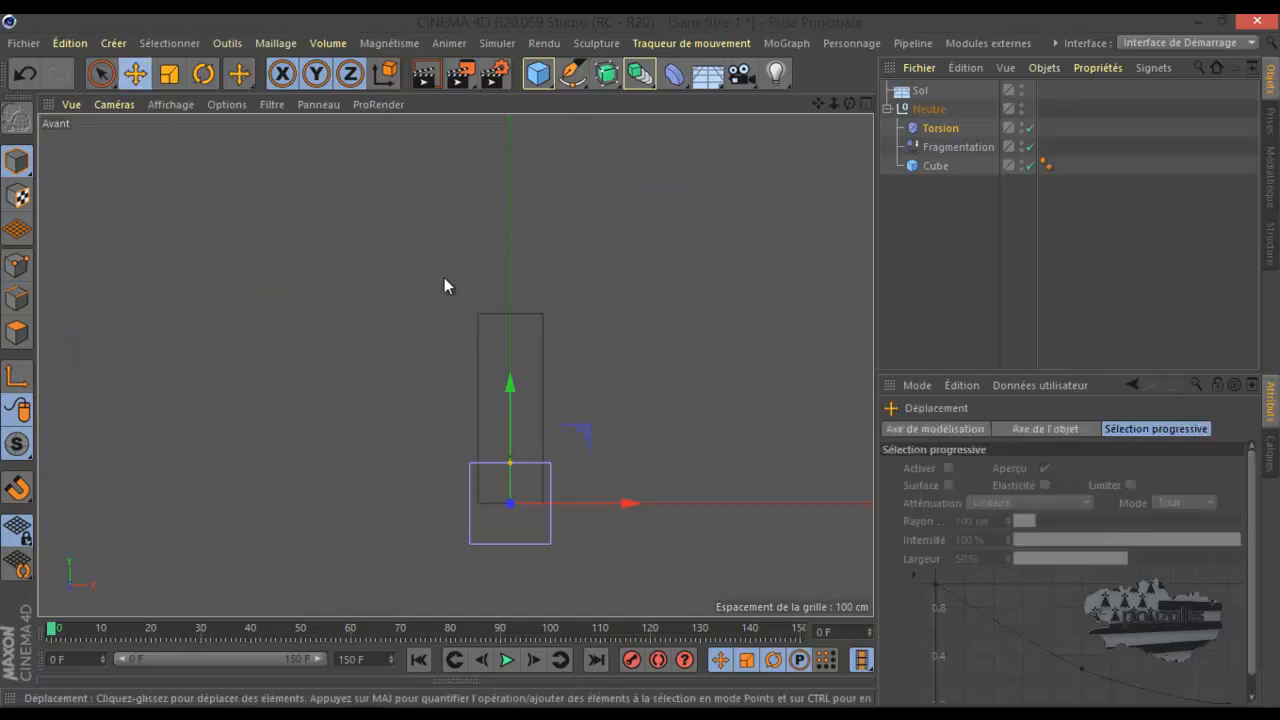
{"action": "left_click_drag", "start_coordinate": [512, 384], "coordinate": [502, 288]}
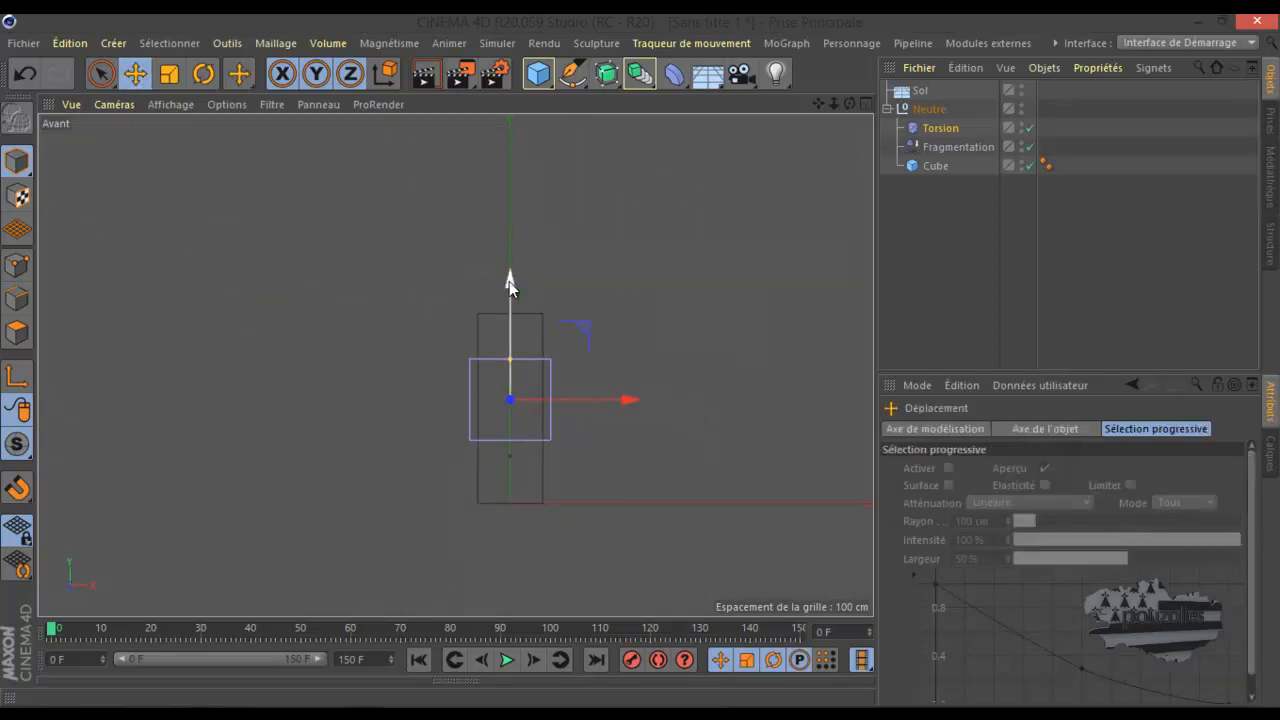
Set the Torsion deformer's Y size to 602 cm and adjust its height so its cage encloses the whole block
{"action": "left_click", "coordinate": [938, 127]}
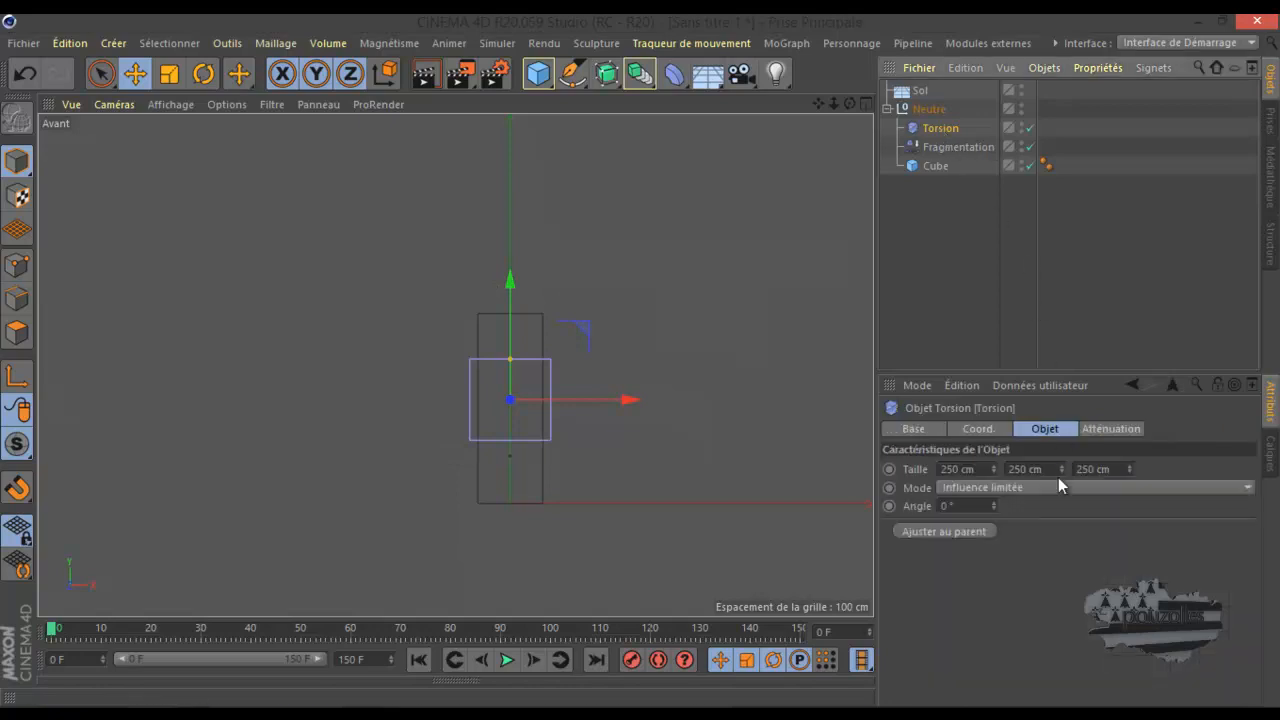
{"action": "mouse_move", "coordinate": [1063, 465]}
{"action": "left_mouse_down"}
{"action": "mouse_move", "coordinate": [1075, 412]}
{"action": "mouse_move", "coordinate": [1064, 469]}
{"action": "left_mouse_up"}
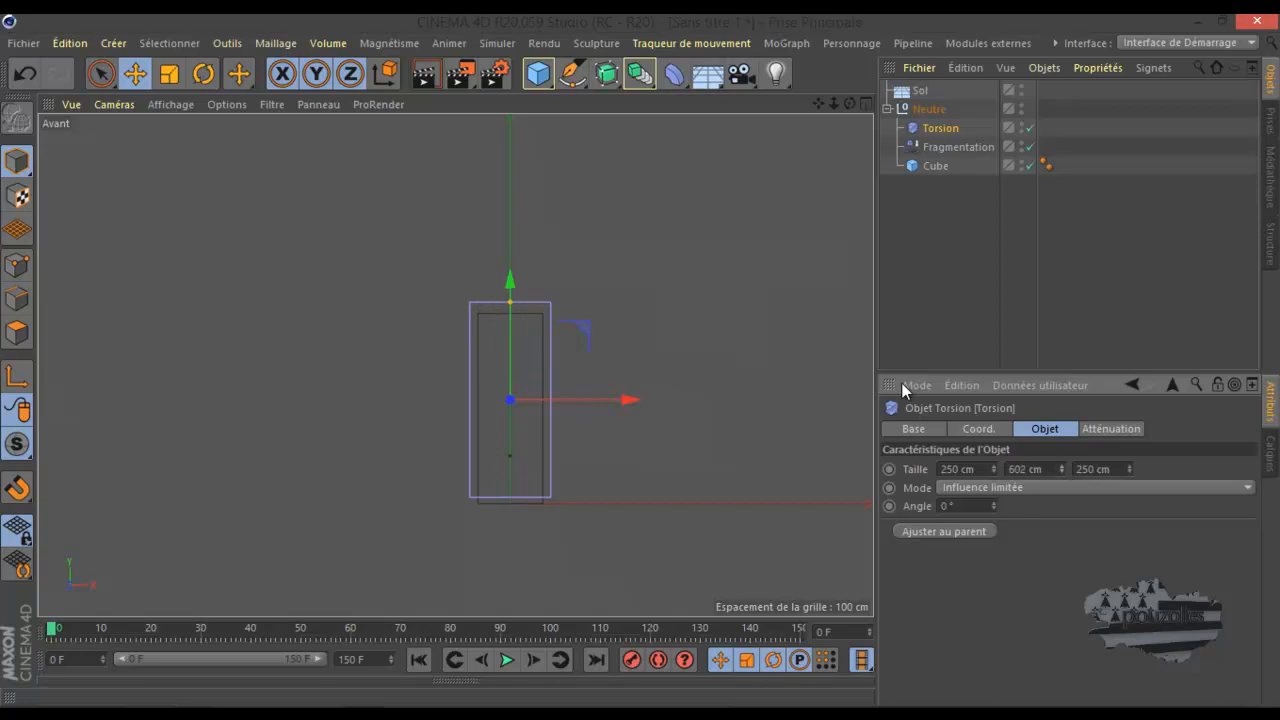
{"action": "left_click_drag", "start_coordinate": [509, 276], "coordinate": [510, 286]}
{"action": "middle_click", "coordinate": [376, 334]}
{"action": "middle_click", "coordinate": [349, 277]}
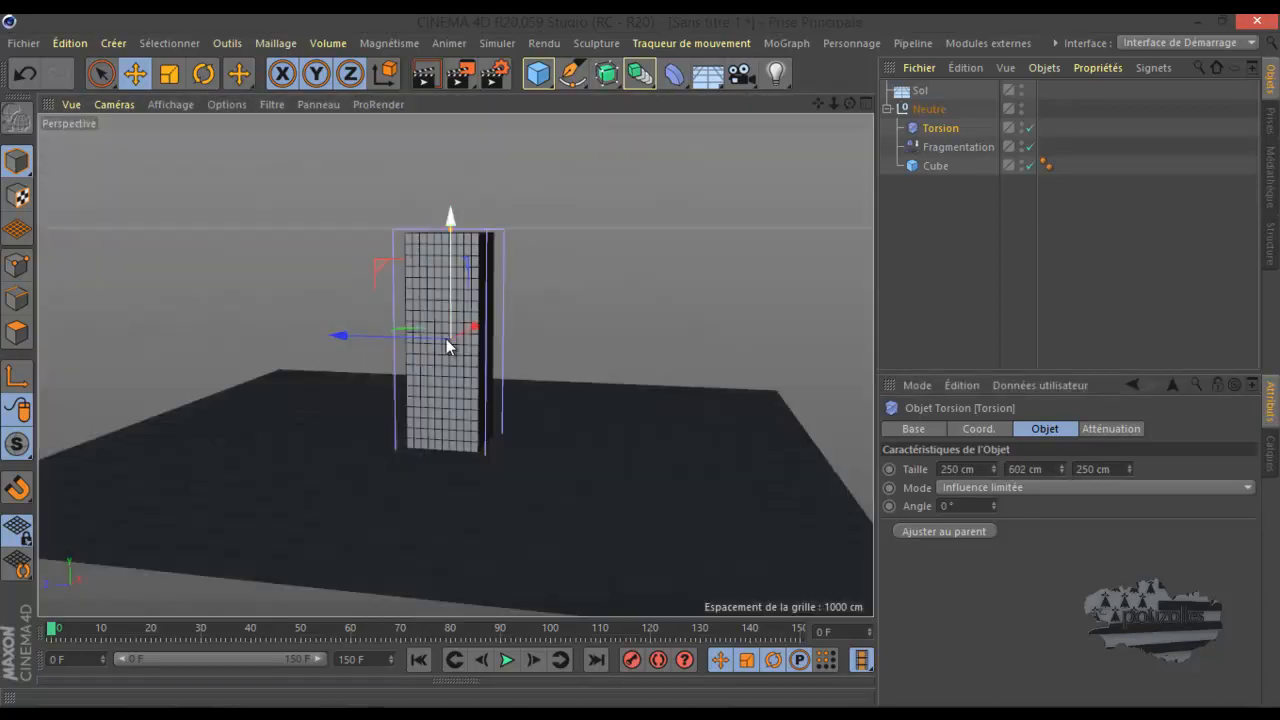
{"action": "left_click", "coordinate": [945, 532]}
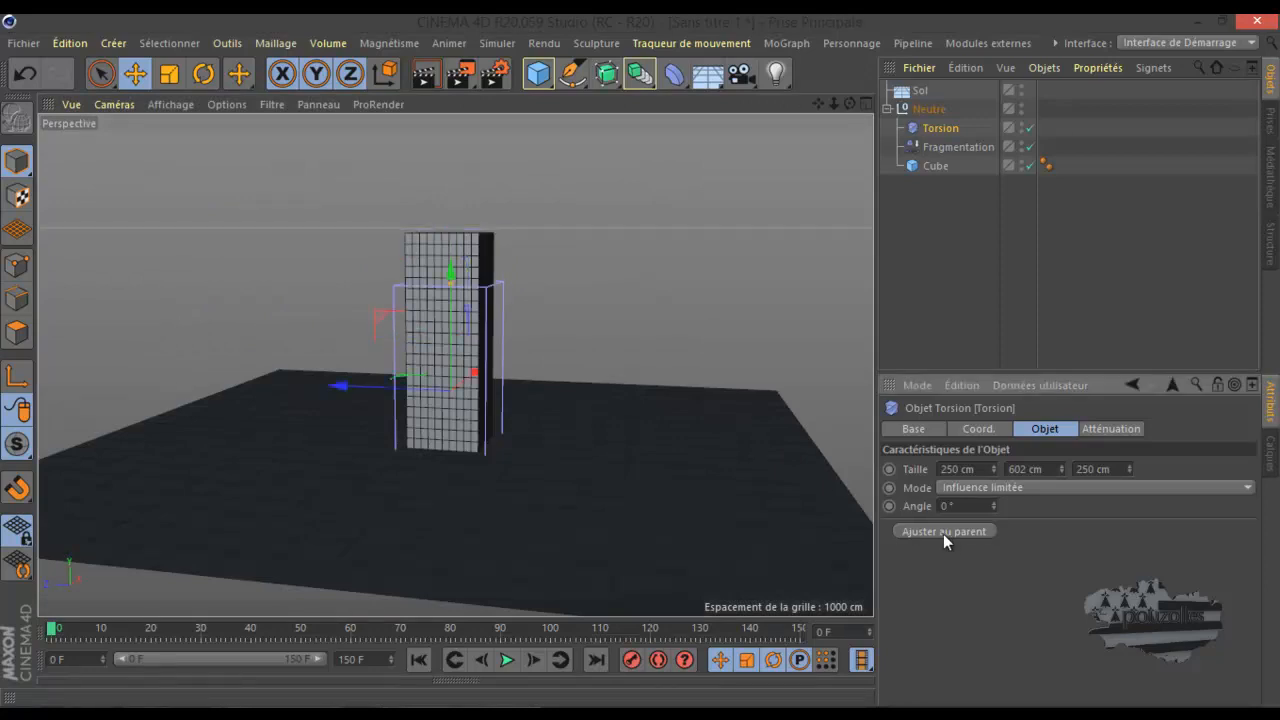
{"action": "left_click", "coordinate": [26, 73]}
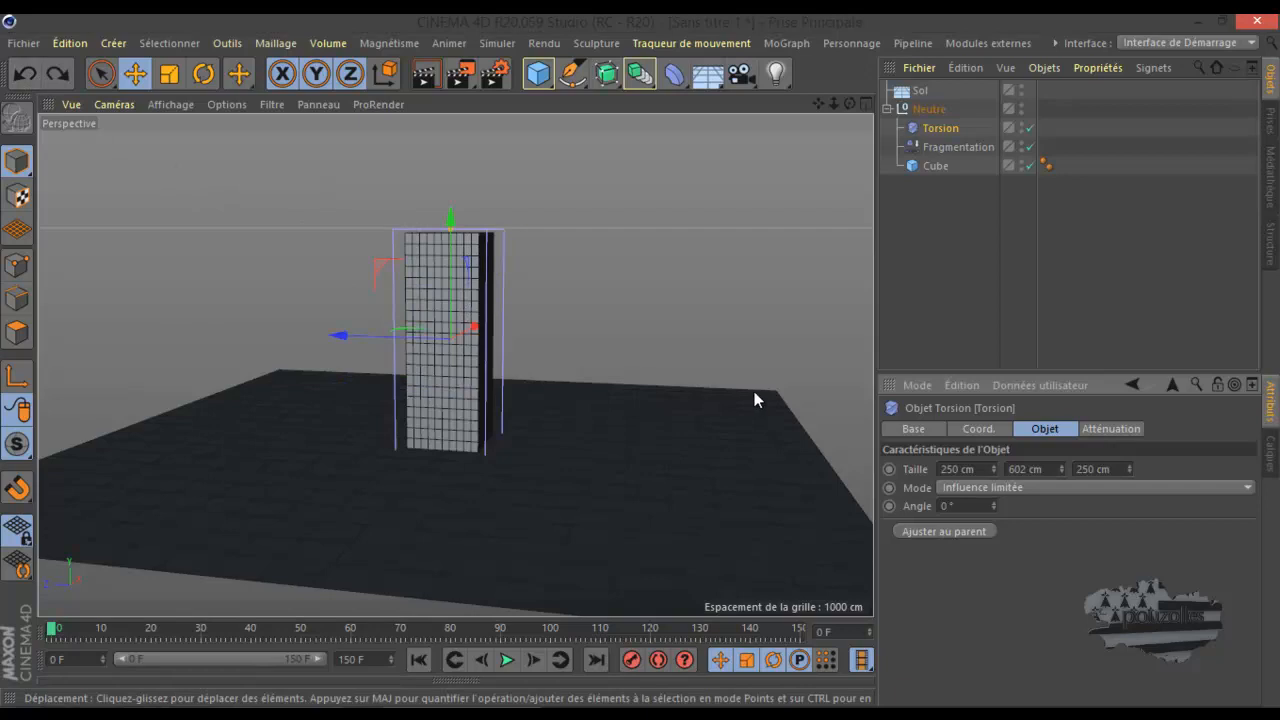
Set the Torsion angle to 0° and record a keyframe for it at frame 0
{"action": "left_click", "coordinate": [938, 128]}
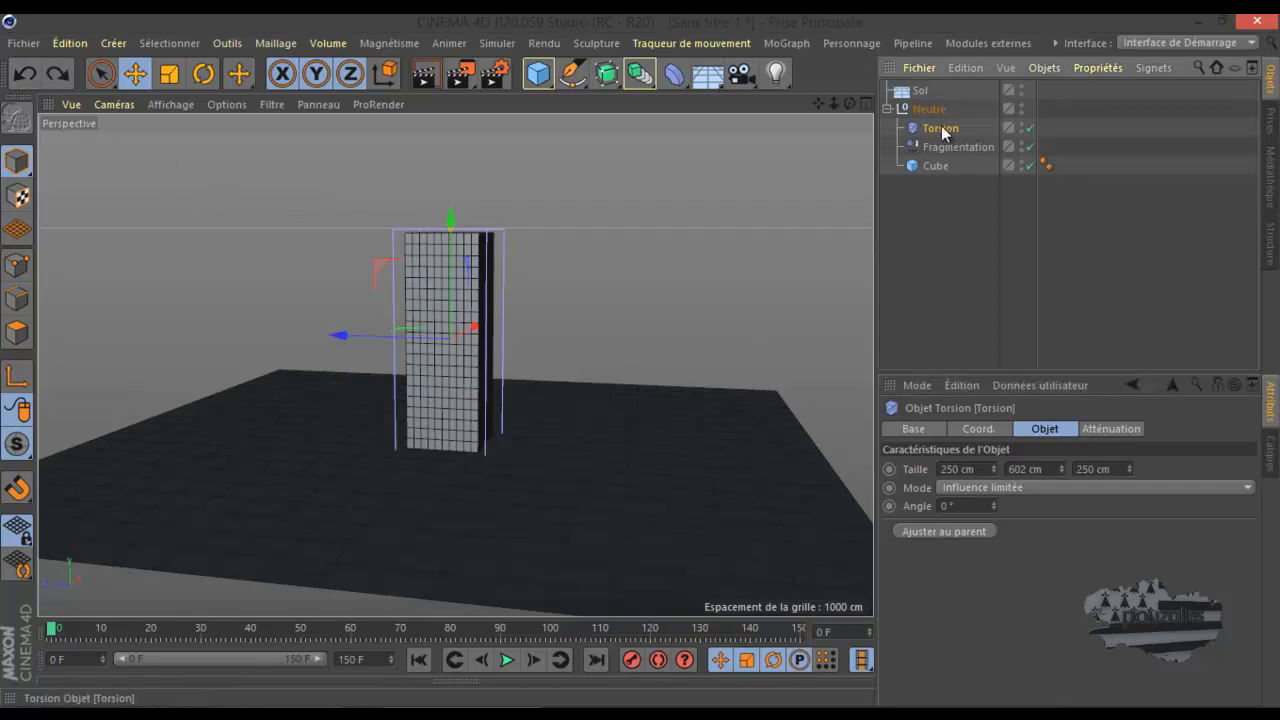
{"action": "left_click_drag", "start_coordinate": [995, 505], "coordinate": [997, 511]}
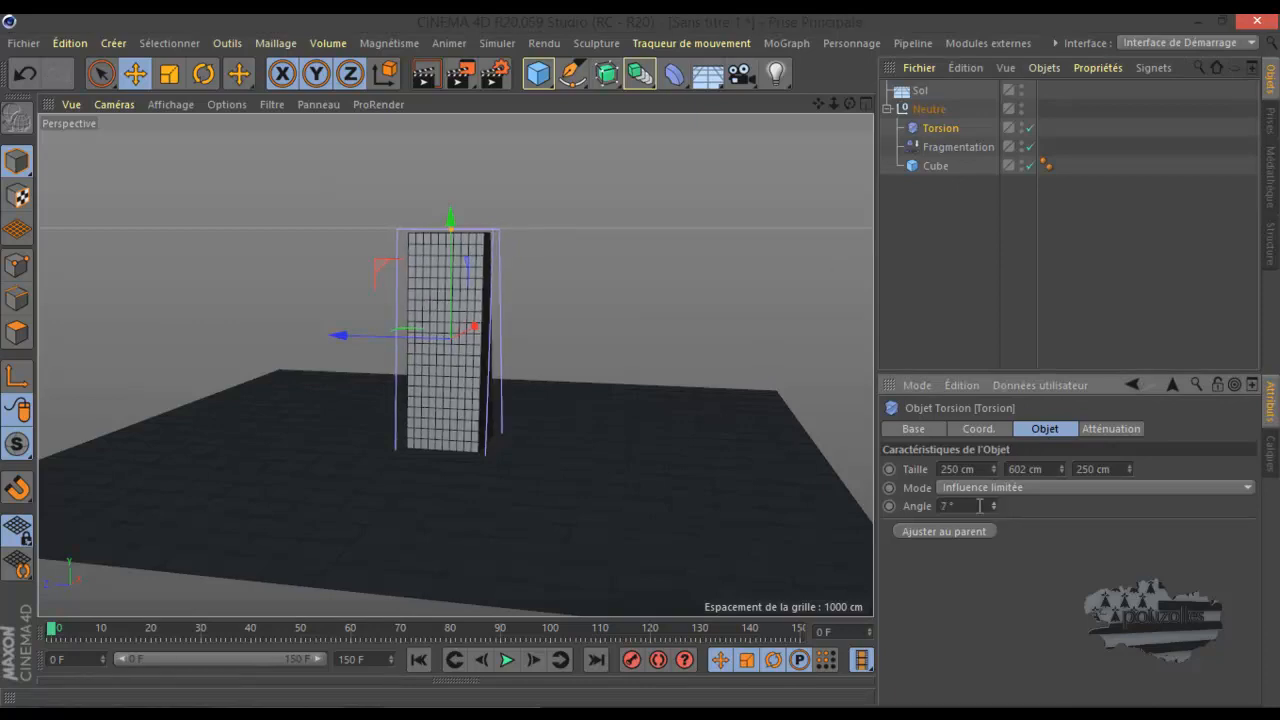
{"action": "double_click", "coordinate": [942, 506]}
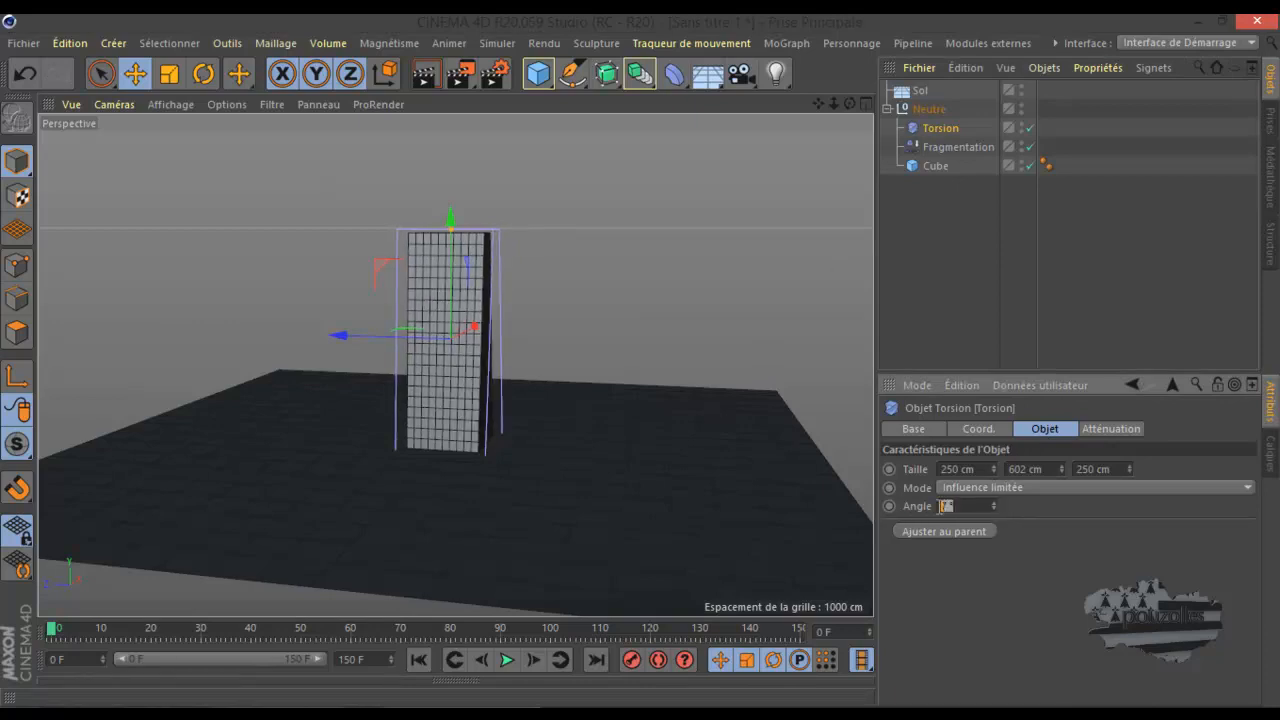
{"action": "left_click", "coordinate": [888, 506], "text": "ctrl"}
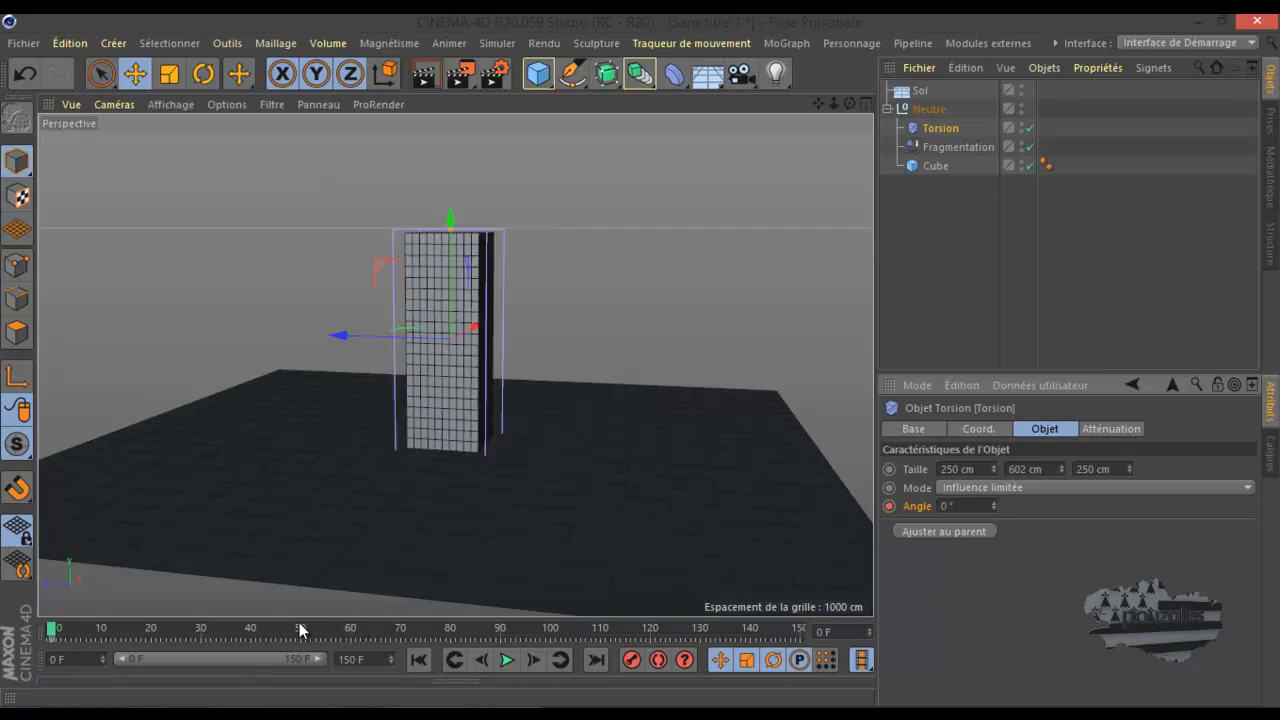
Set the Torsion angle to 300° at frame 150 and record a keyframe for it
{"action": "left_click", "coordinate": [800, 634]}
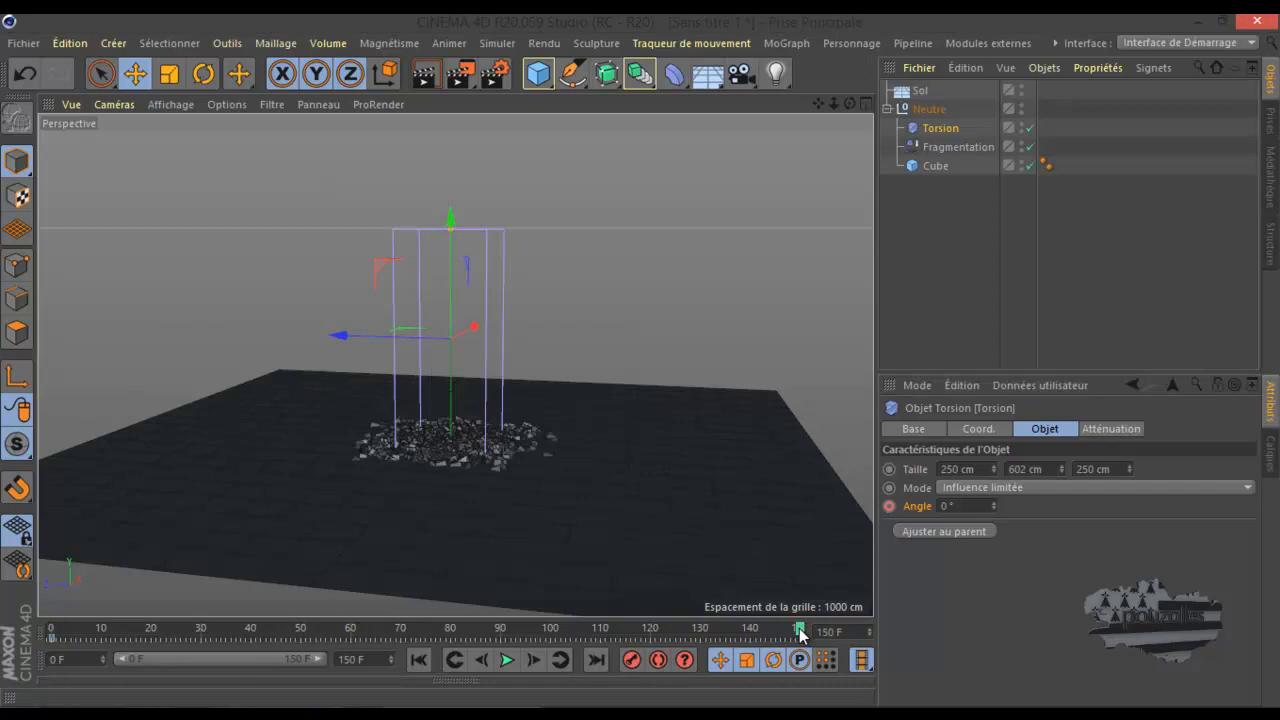
{"action": "double_click", "coordinate": [944, 506]}
{"action": "type", "text": "100"}
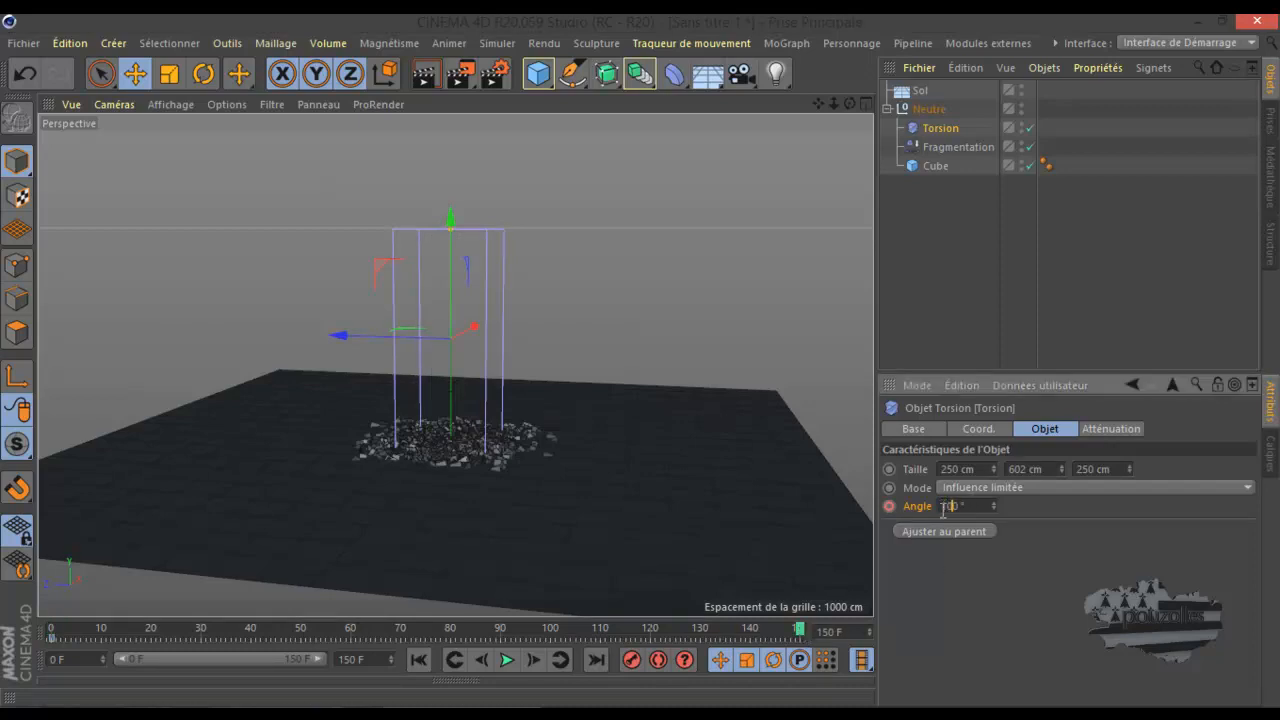
{"action": "left_click", "coordinate": [888, 507]}
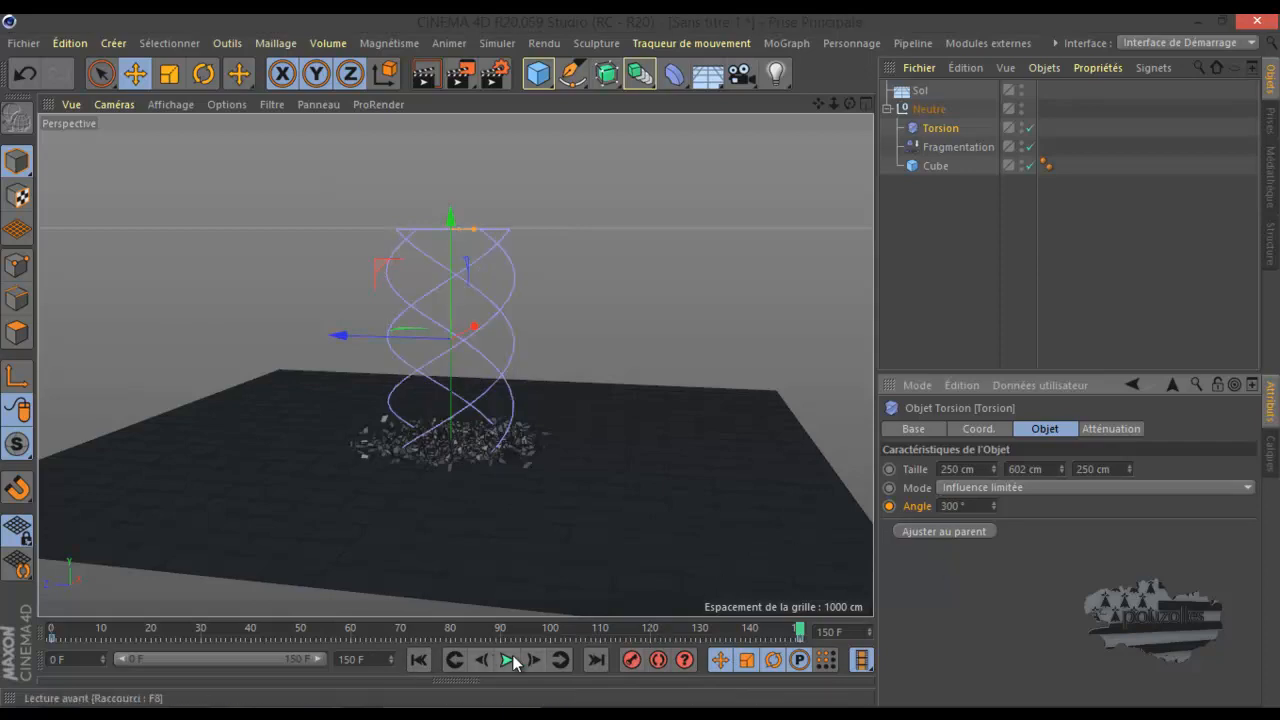
Record the 300° Torsion angle keyframe at frame 150 and play the animation from frame 0, stopping it partway
{"action": "left_click", "coordinate": [889, 506]}
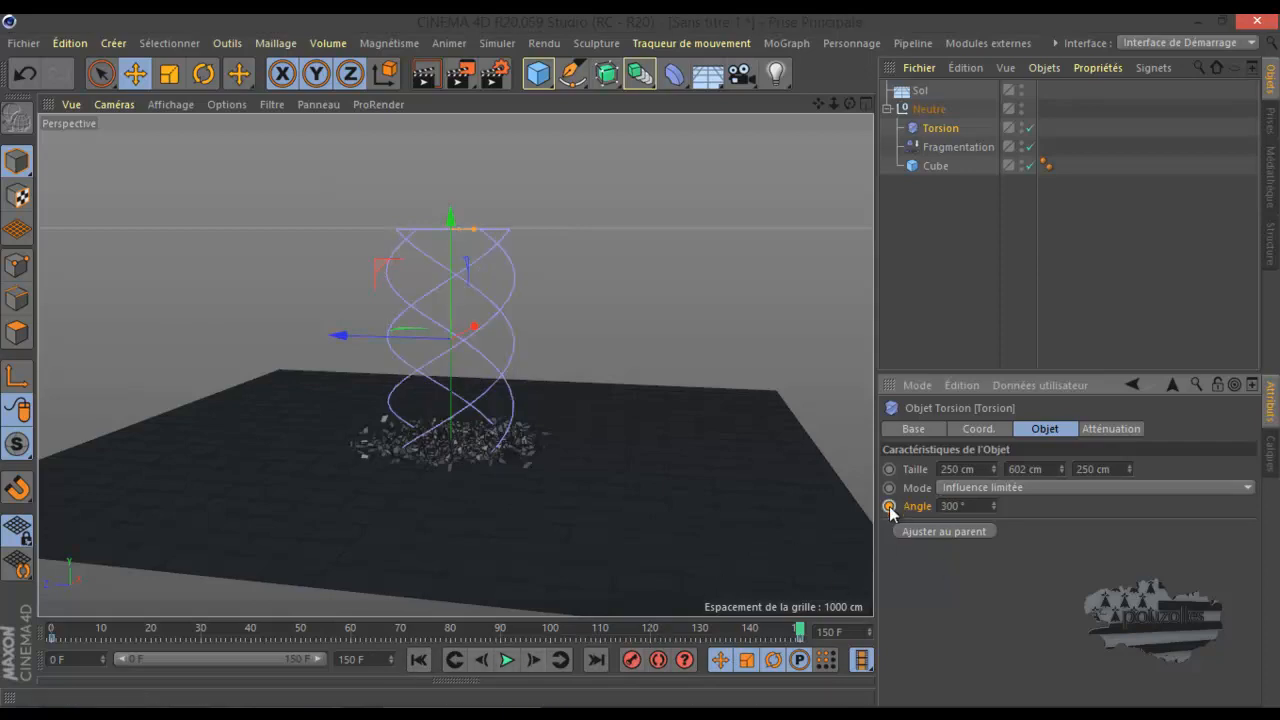
{"action": "left_click", "coordinate": [419, 660]}
{"action": "left_click", "coordinate": [508, 660]}
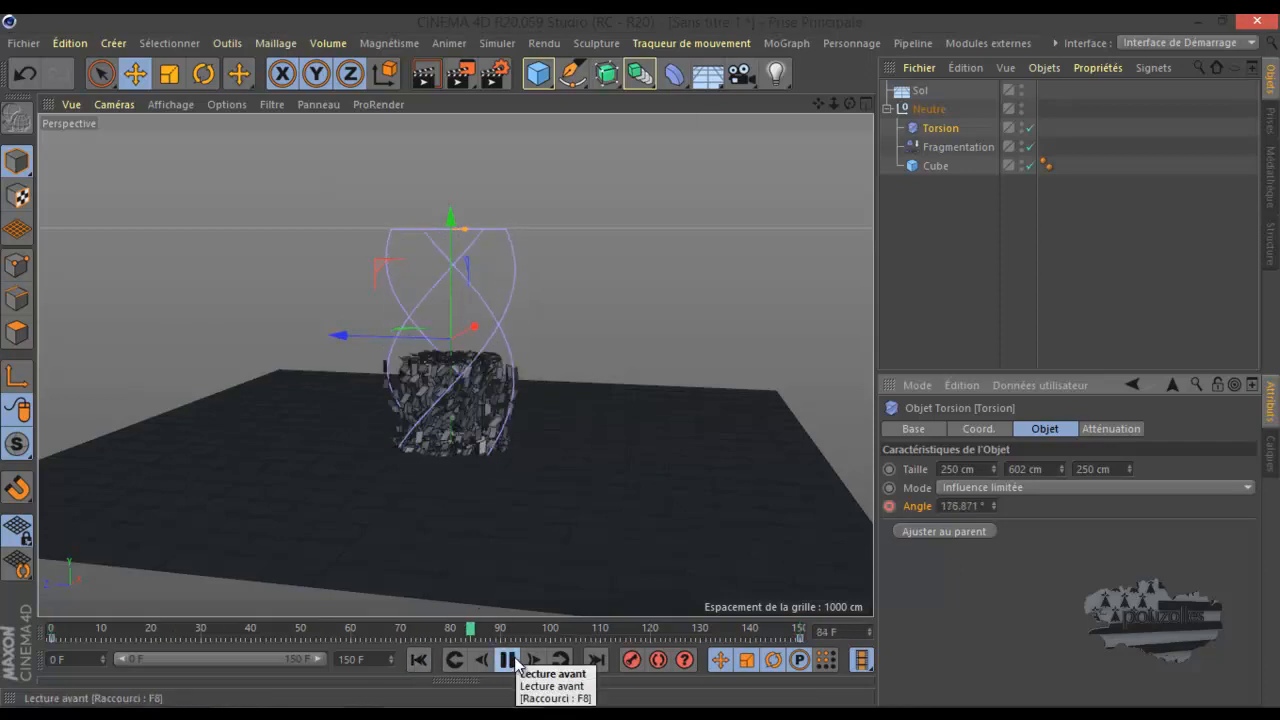
{"action": "left_click", "coordinate": [508, 660]}
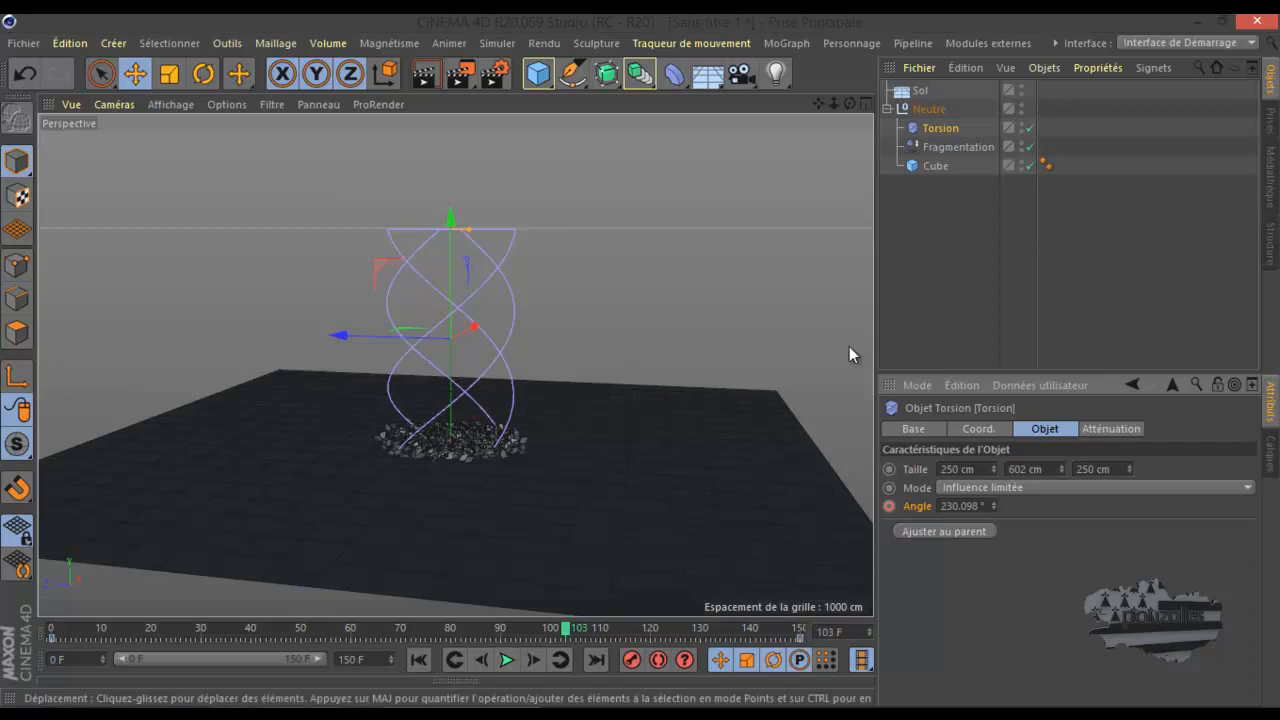
Move the Torsion angle's final keyframe from frame 150 to frame 80
{"action": "left_click", "coordinate": [939, 150], "text": "ctrl"}
{"action": "left_click_drag", "start_coordinate": [798, 633], "coordinate": [496, 641]}
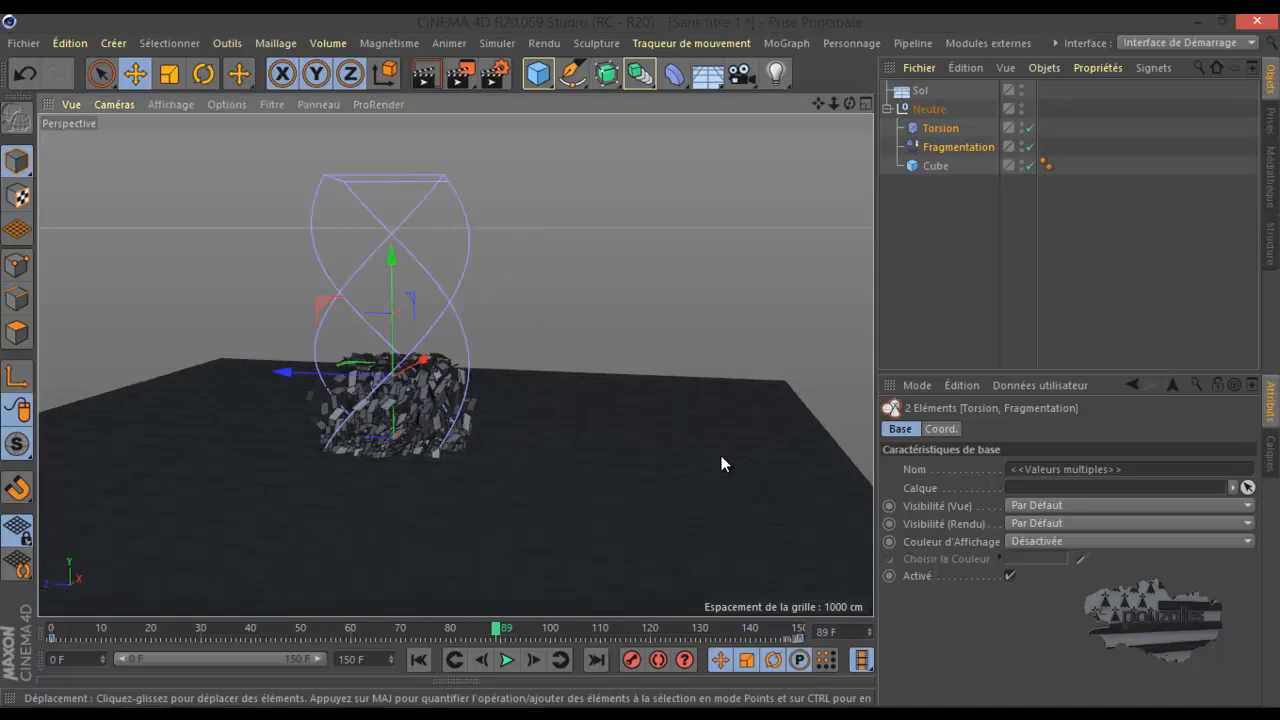
{"action": "left_click", "coordinate": [669, 530]}
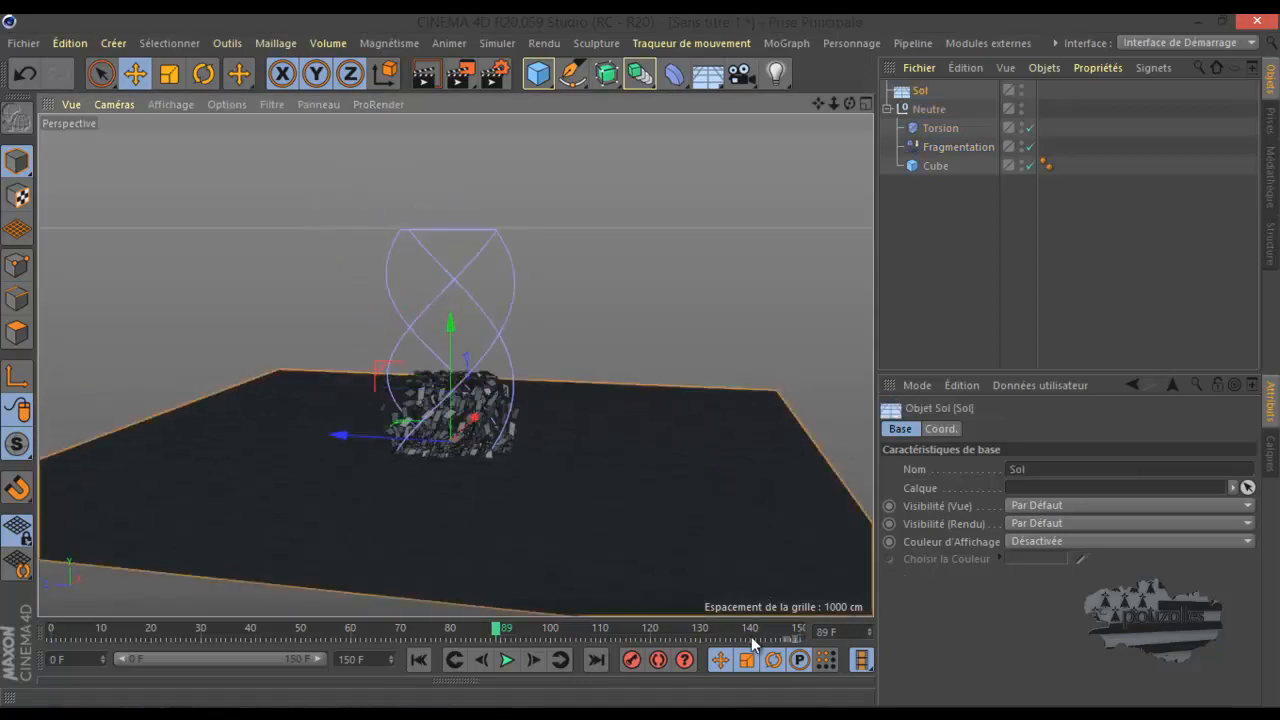
{"action": "left_click", "coordinate": [936, 122]}
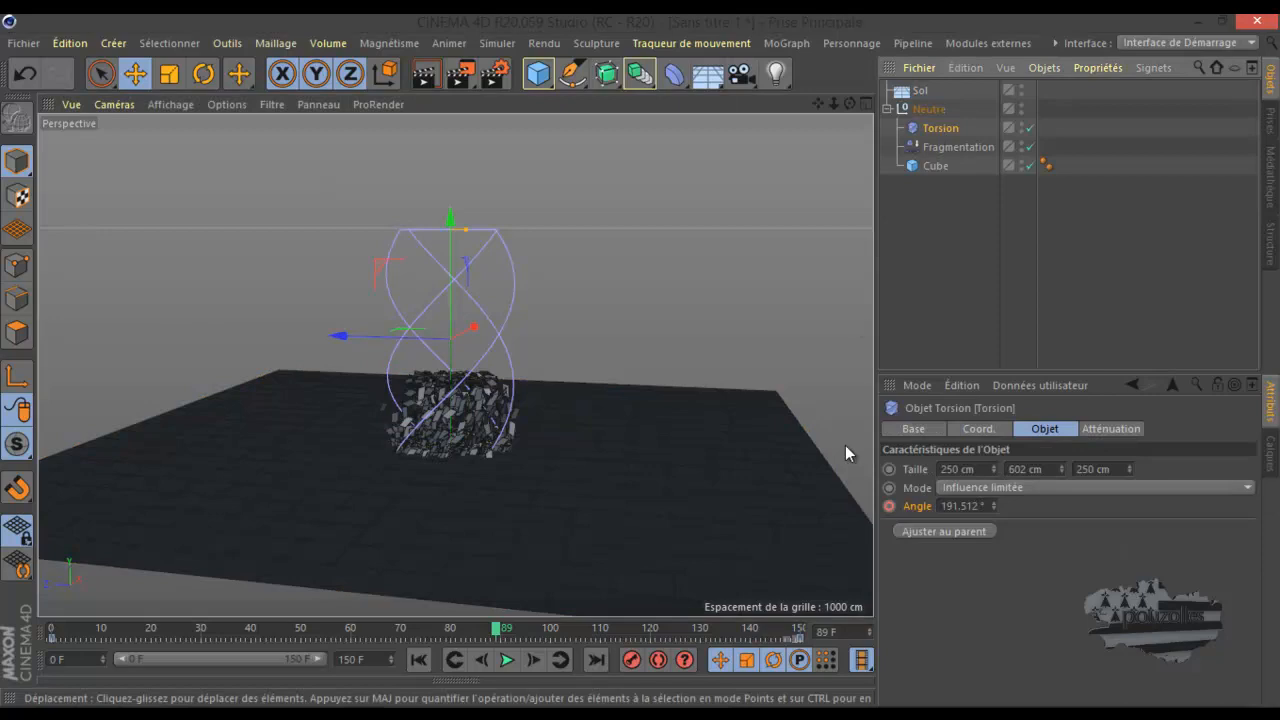
{"action": "left_click", "coordinate": [799, 637]}
{"action": "left_click_drag", "start_coordinate": [800, 641], "coordinate": [451, 634]}
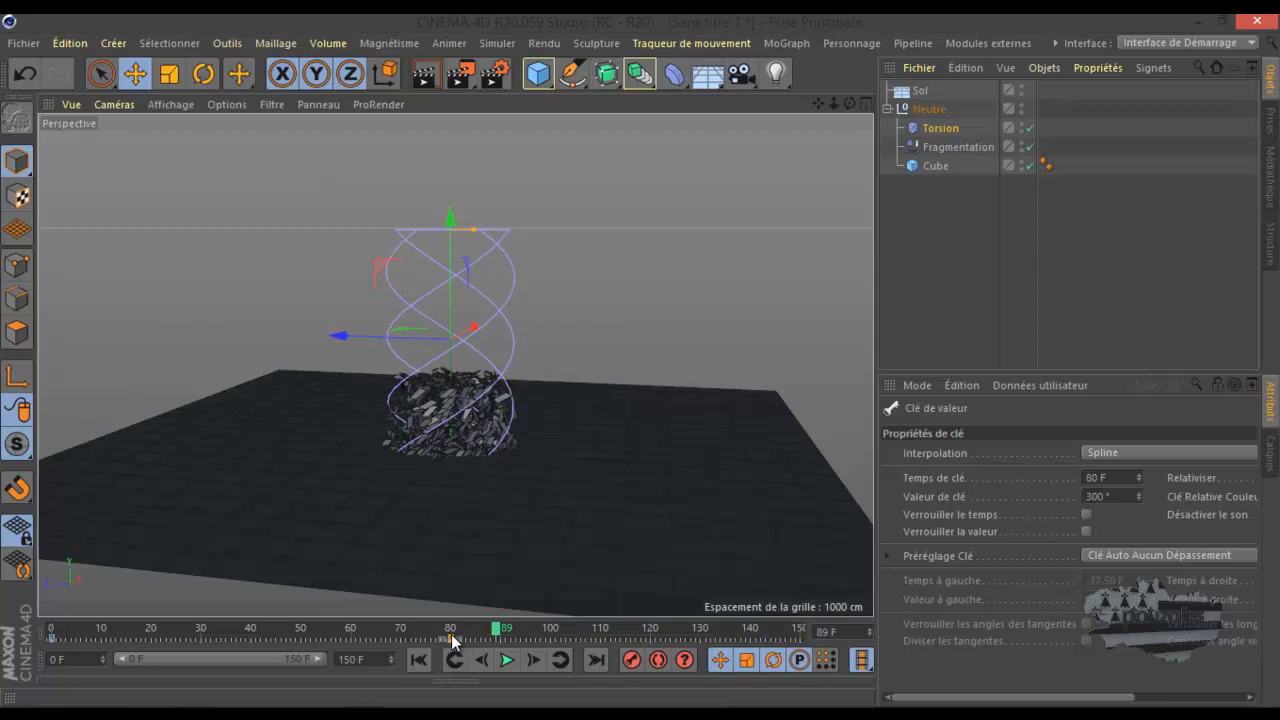
Delete both the Torsion and Fragmentation deformers from the Neutre group
{"action": "left_click", "coordinate": [941, 146]}
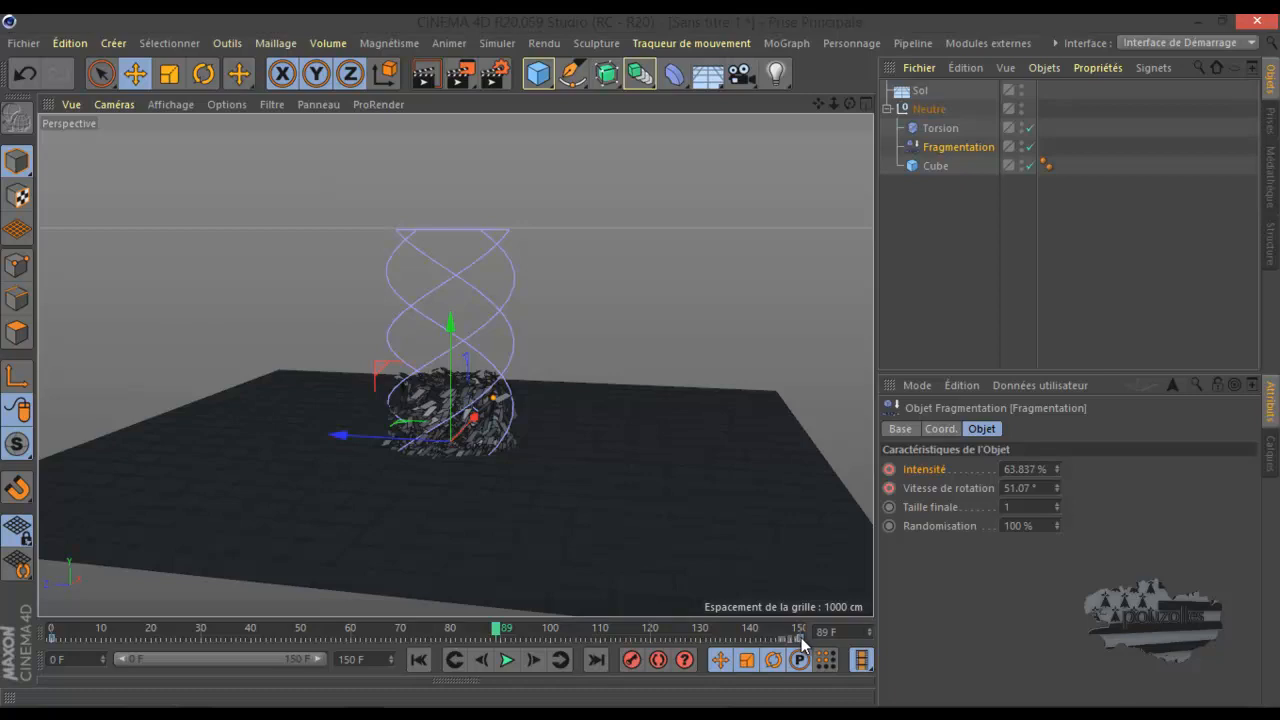
{"action": "left_click", "coordinate": [940, 128], "text": "ctrl"}
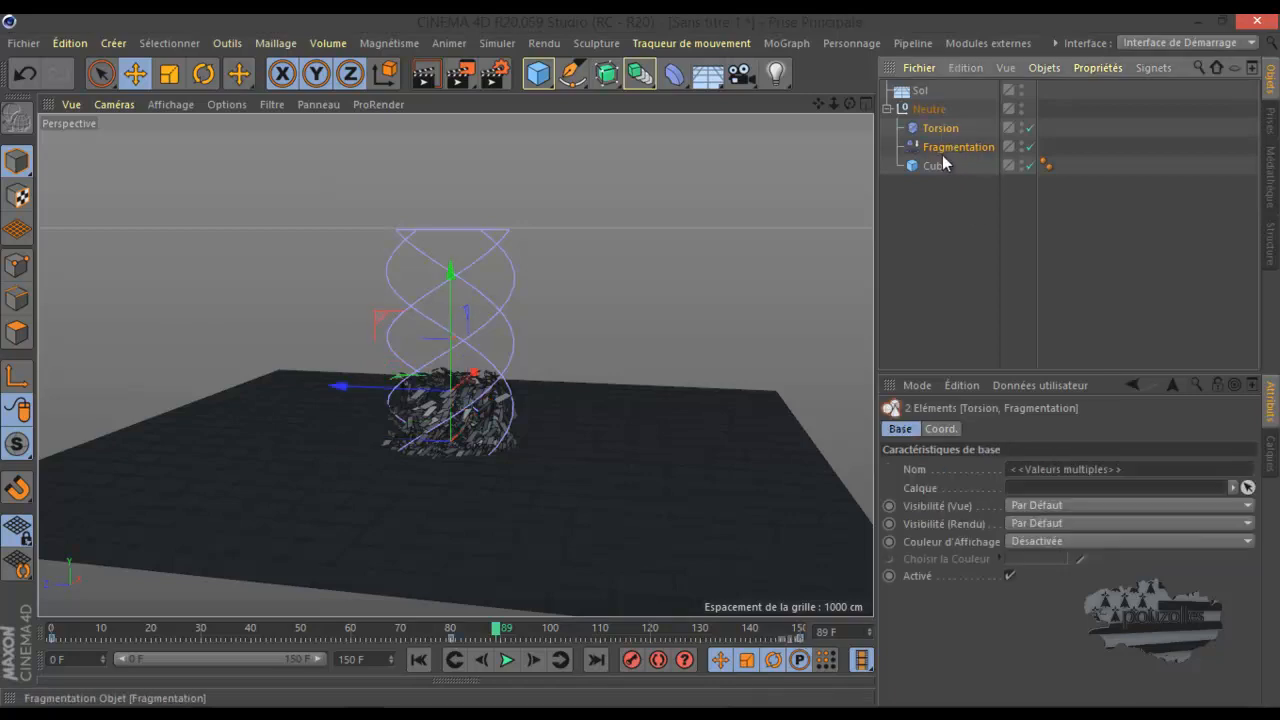
{"action": "key", "text": "Delete"}
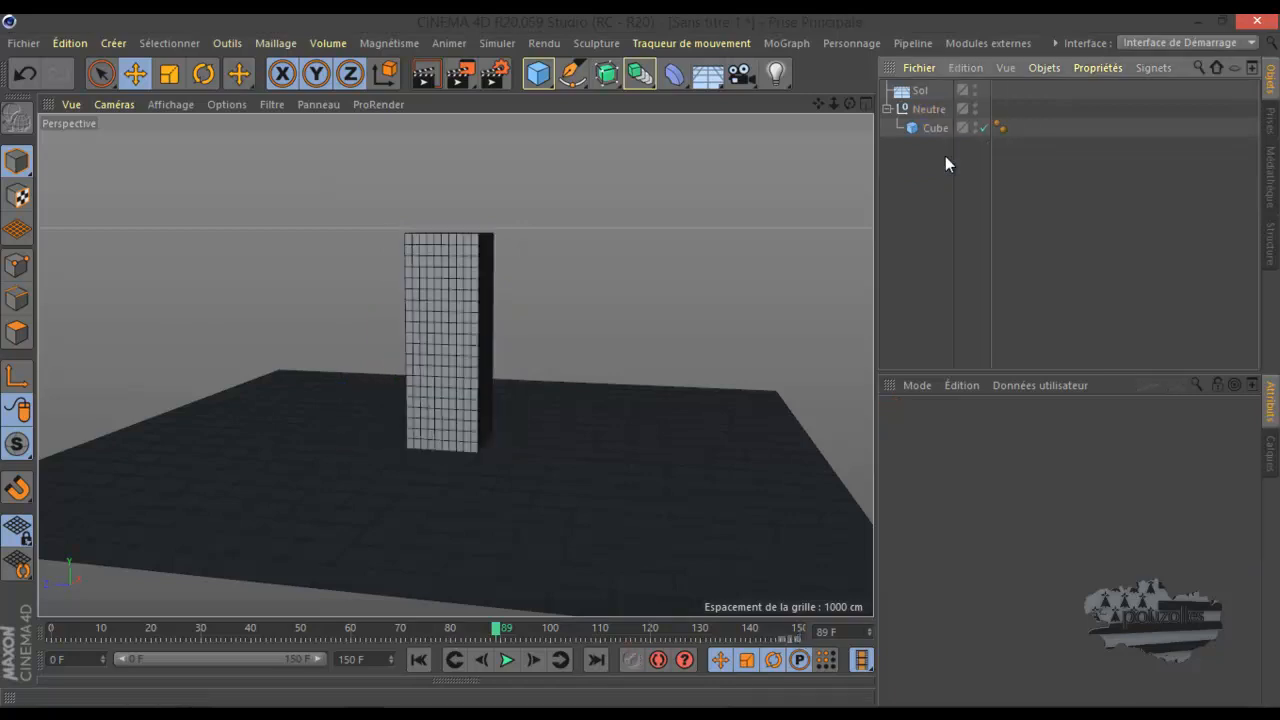
Add a new Torsion deformer, return to frame 0 and place the deformer above Cube in the Neutre group
{"action": "left_click", "coordinate": [674, 74]}
{"action": "left_click", "coordinate": [77, 125]}
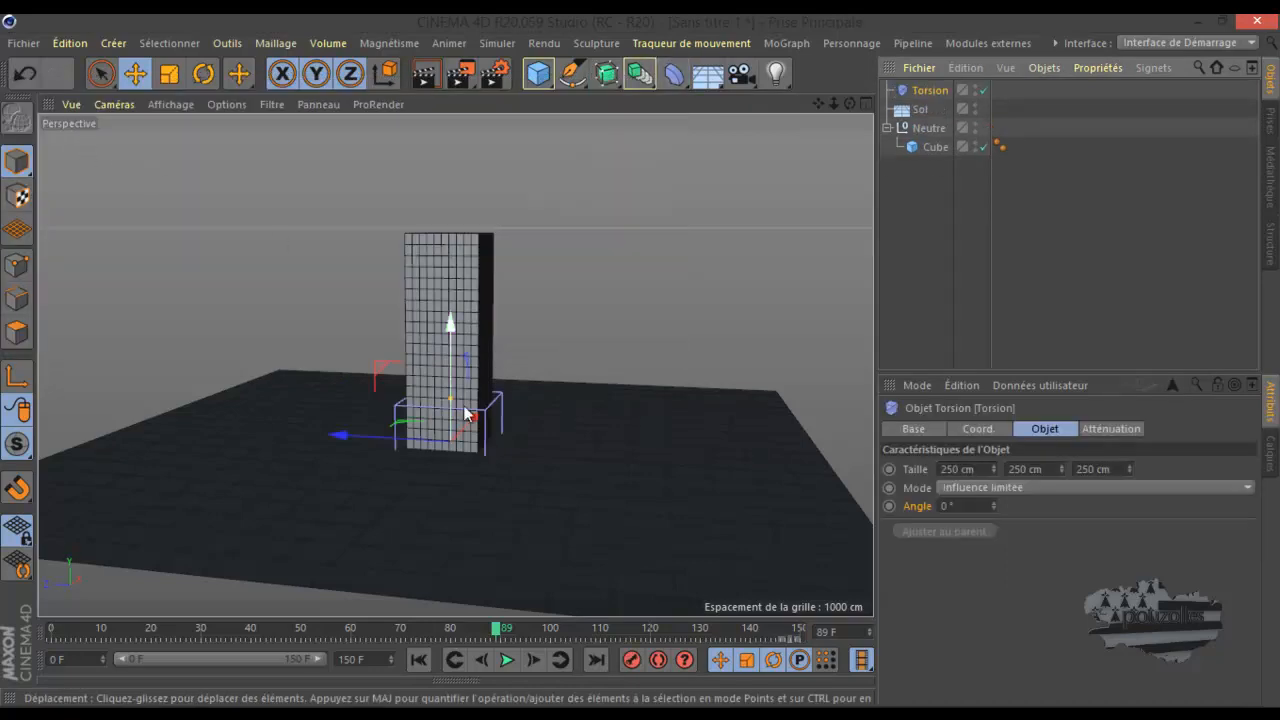
{"action": "left_click", "coordinate": [419, 660]}
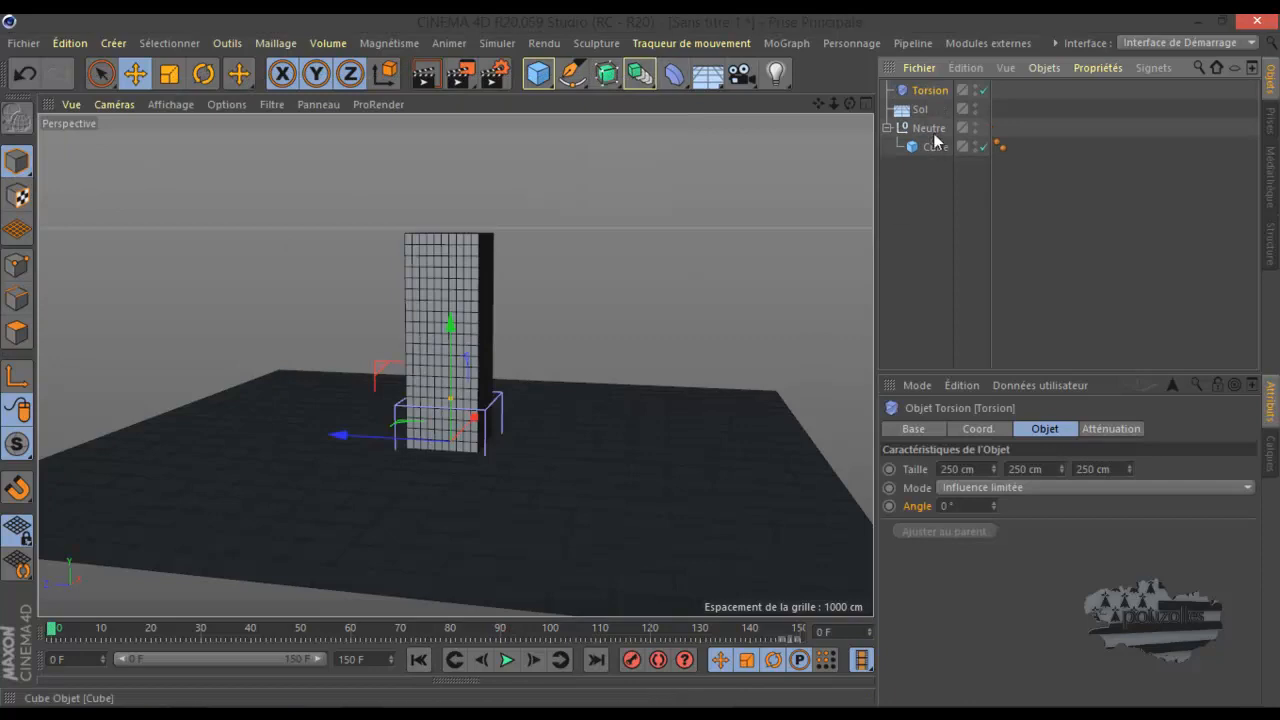
{"action": "left_click_drag", "start_coordinate": [929, 91], "coordinate": [930, 143]}
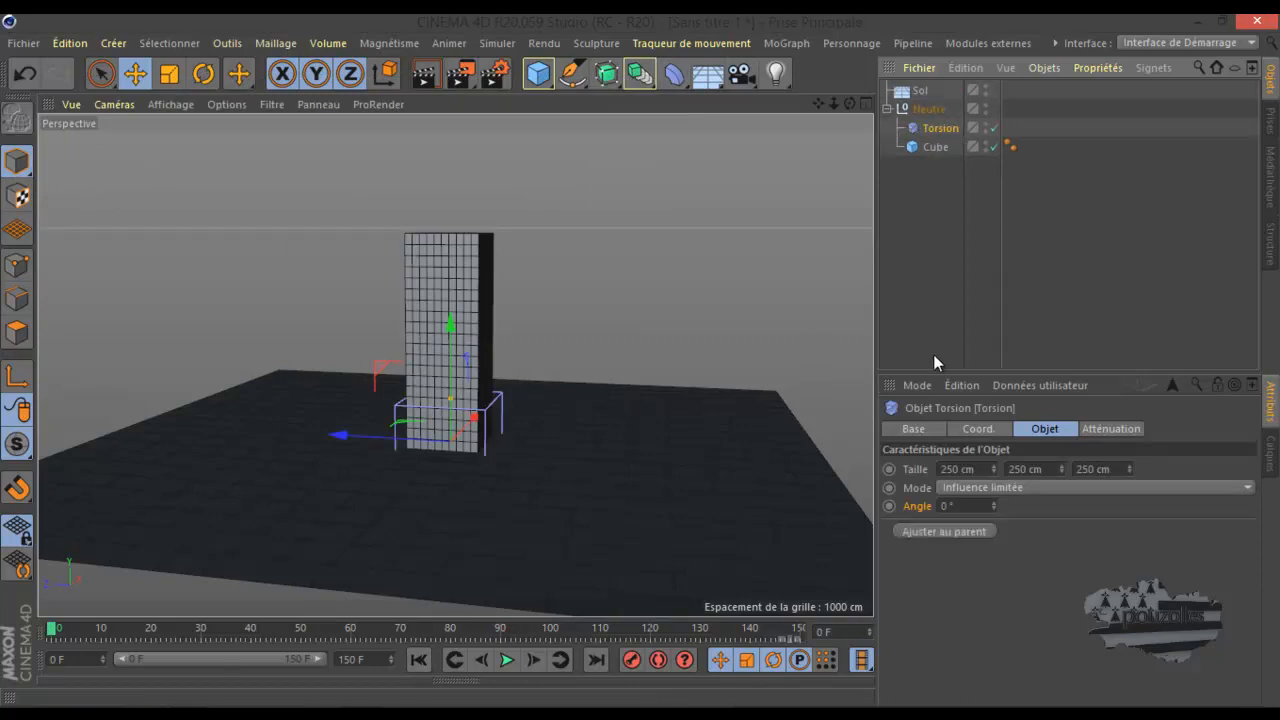
Keyframe the Torsion angle at 0° on frame 0 and at 300° on frame 80
{"action": "left_click", "coordinate": [889, 506], "text": "ctrl"}
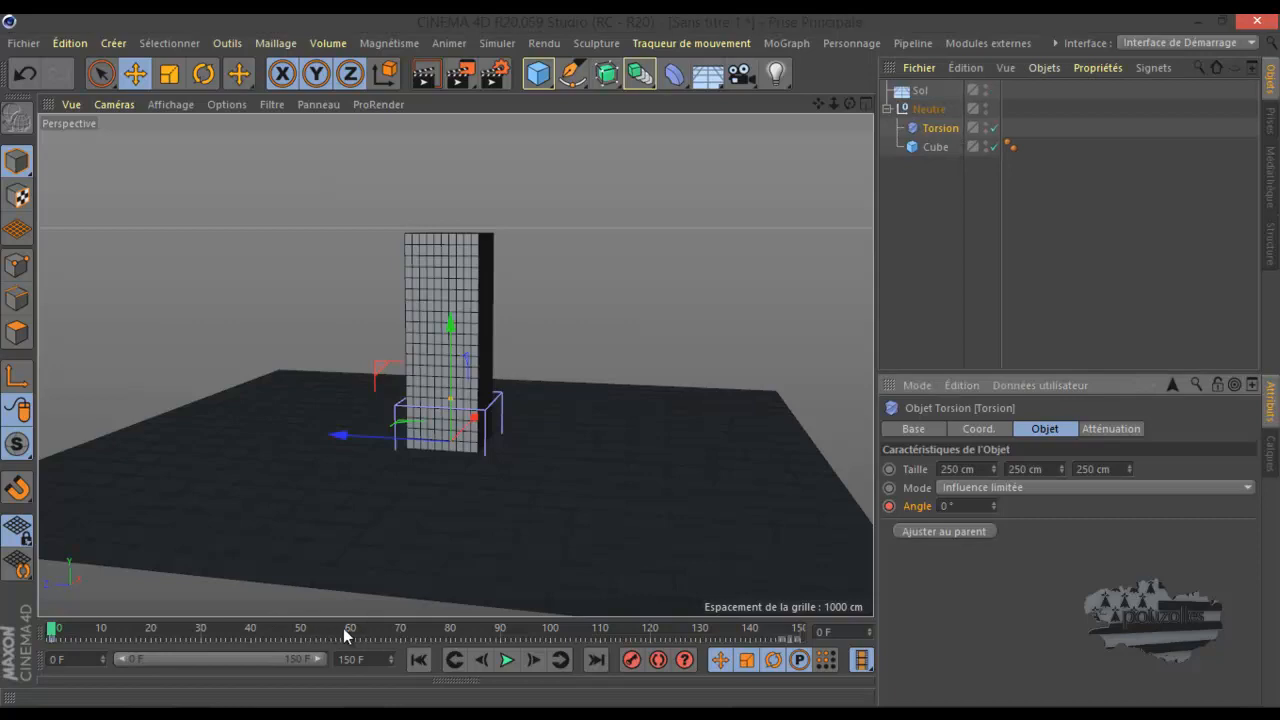
{"action": "left_click", "coordinate": [452, 632]}
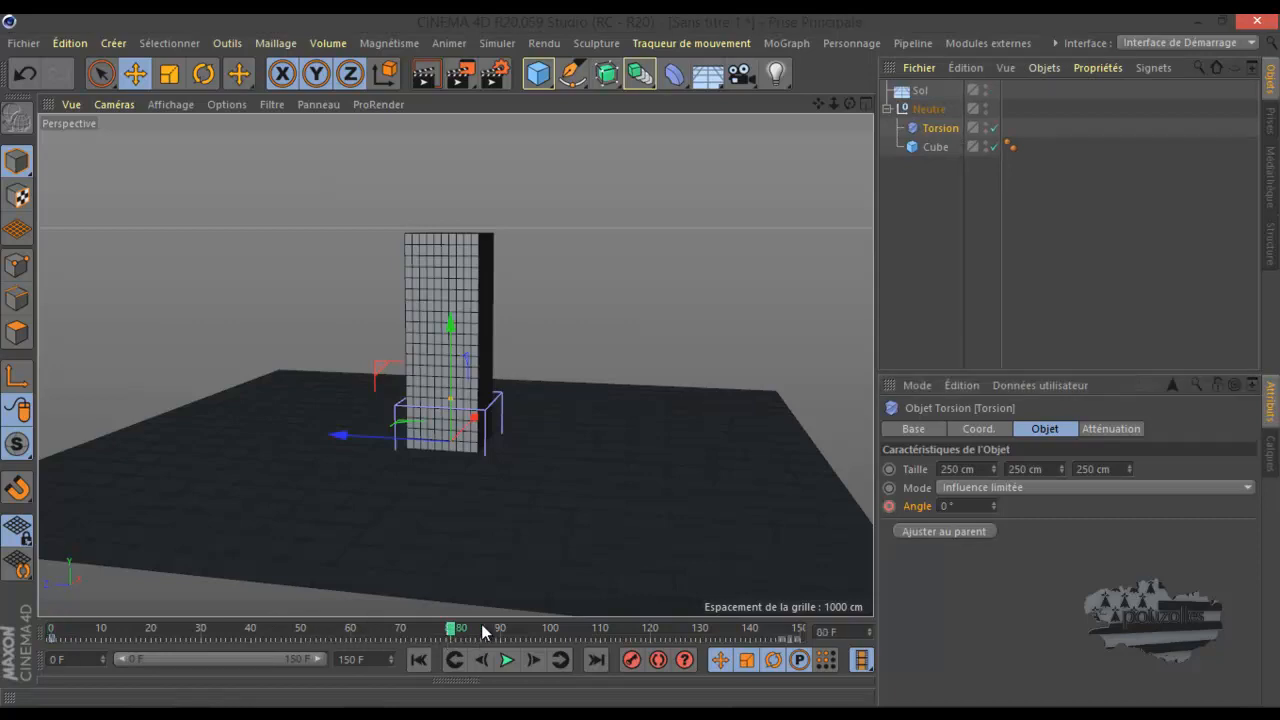
{"action": "double_click", "coordinate": [941, 506]}
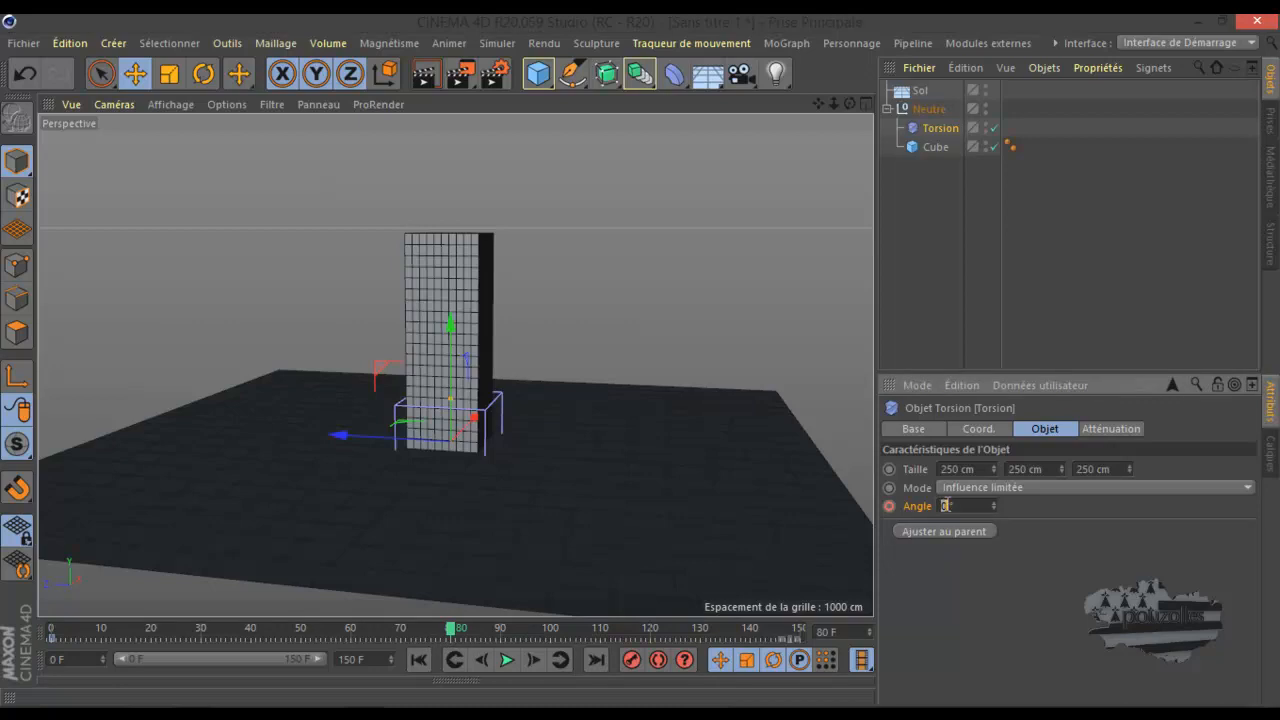
{"action": "type", "text": "300"}
{"action": "left_click", "coordinate": [889, 507]}
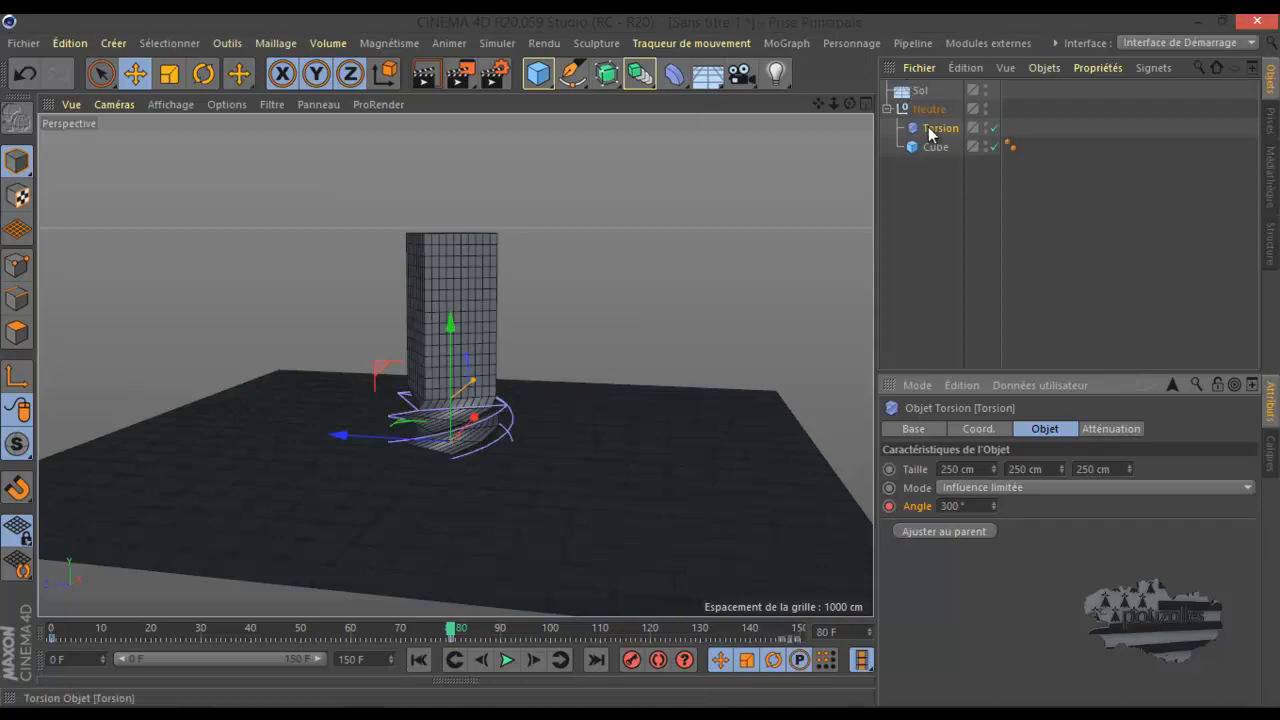
Raise the Torsion deformer to the block's mid-height in the front view and set its Y size to 613 cm
{"action": "middle_click", "coordinate": [451, 466]}
{"action": "middle_click", "coordinate": [495, 533]}
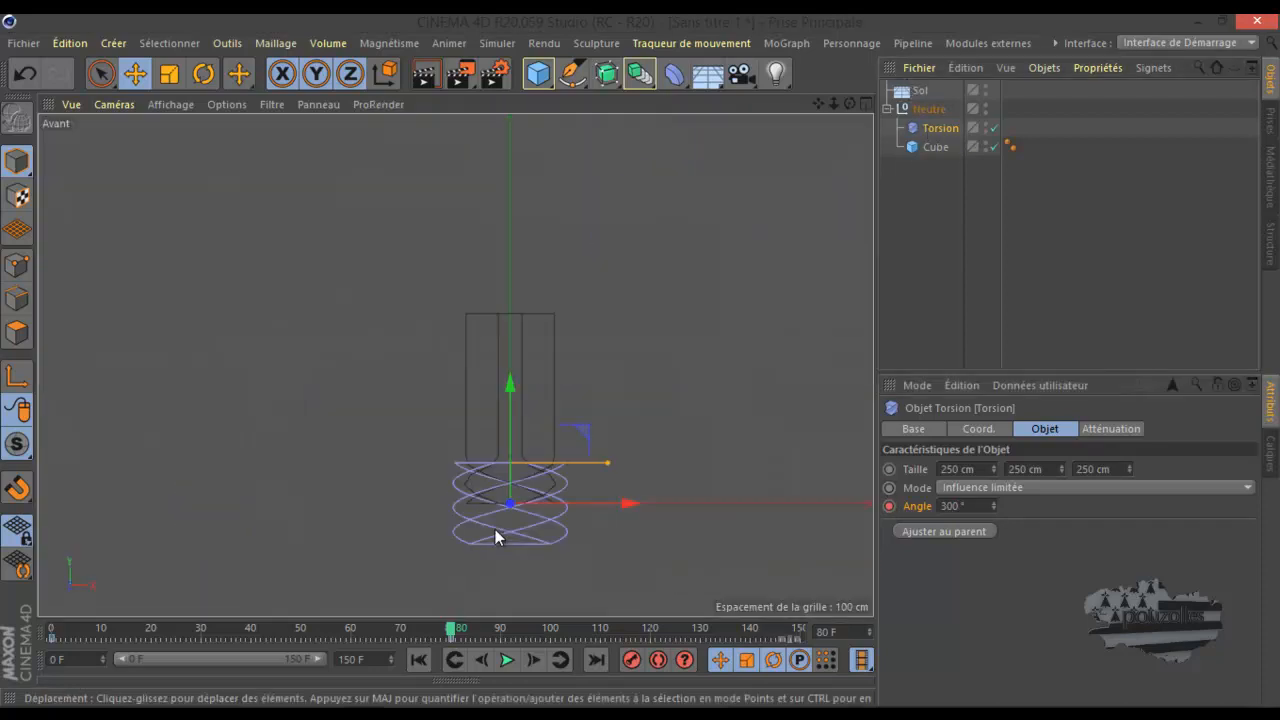
{"action": "left_click_drag", "start_coordinate": [510, 383], "coordinate": [515, 287]}
{"action": "mouse_move", "coordinate": [1062, 469]}
{"action": "left_mouse_down"}
{"action": "mouse_move", "coordinate": [1070, 425]}
{"action": "mouse_move", "coordinate": [1063, 463]}
{"action": "left_mouse_up"}
{"action": "middle_click", "coordinate": [502, 381]}
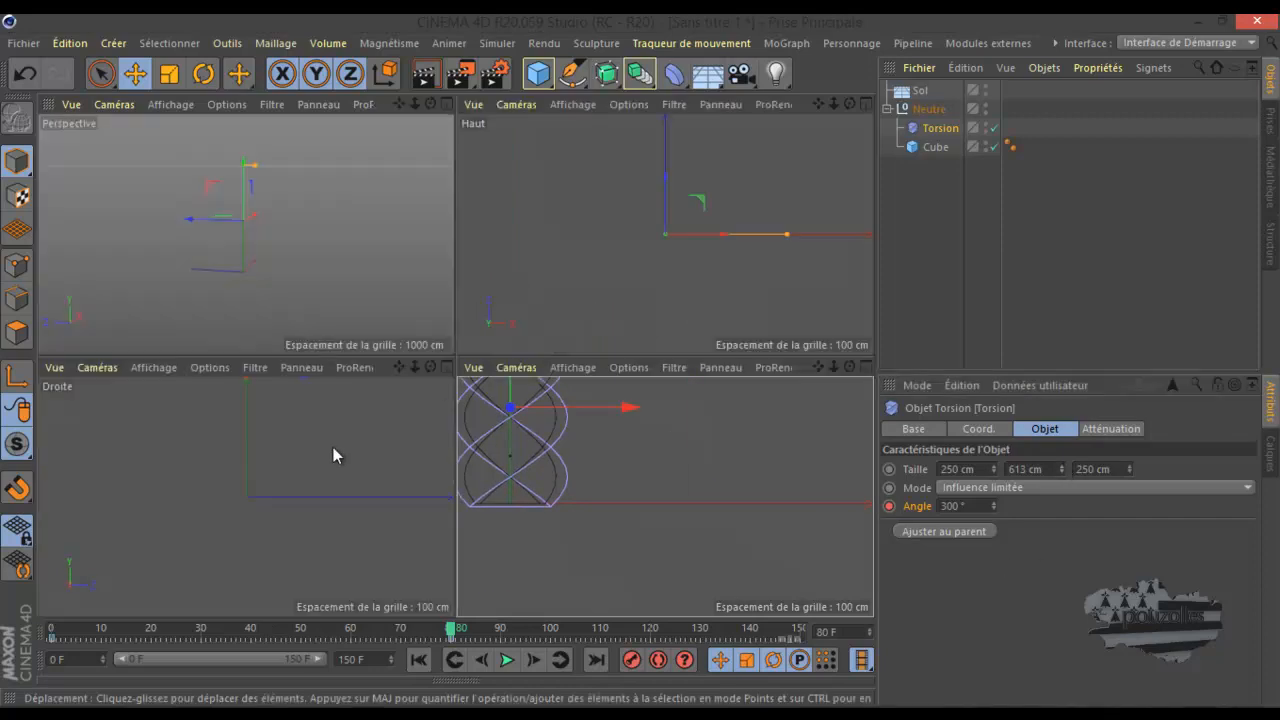
{"action": "middle_click", "coordinate": [340, 237]}
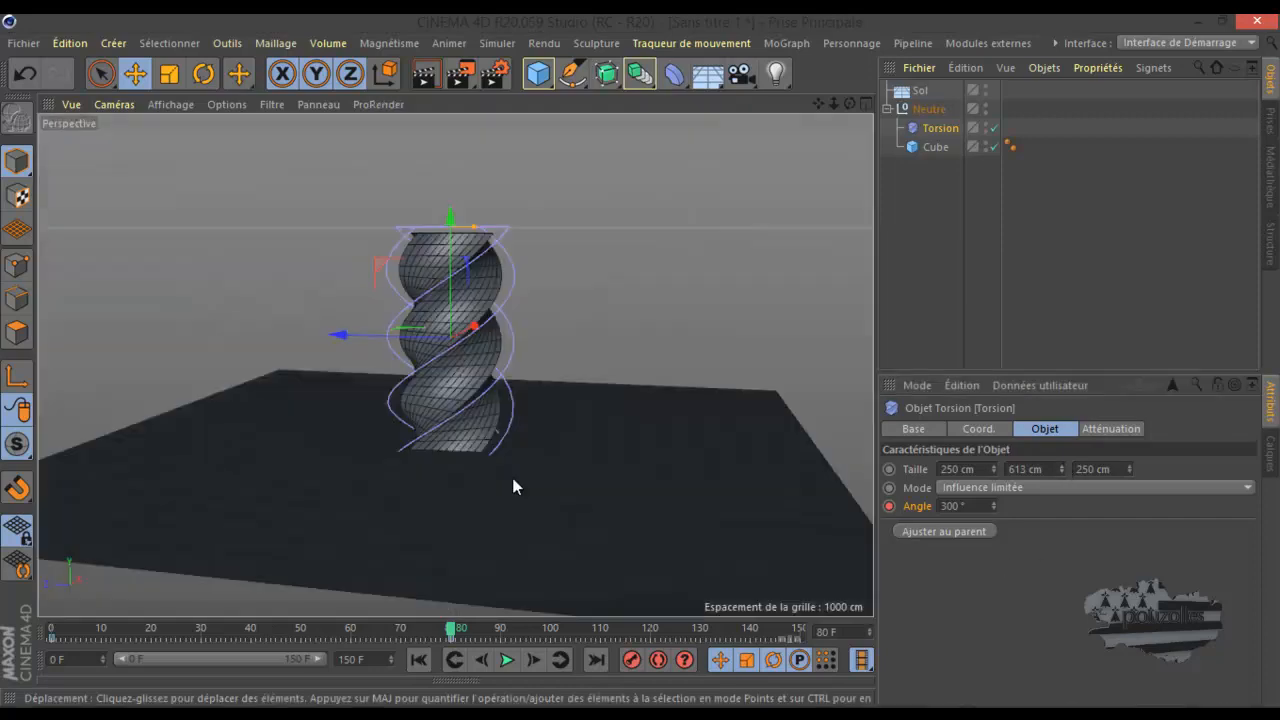
Add a Fragmentation deformer and place it above Torsion in the Neutre group
{"action": "left_click", "coordinate": [675, 73]}
{"action": "left_click", "coordinate": [583, 168]}
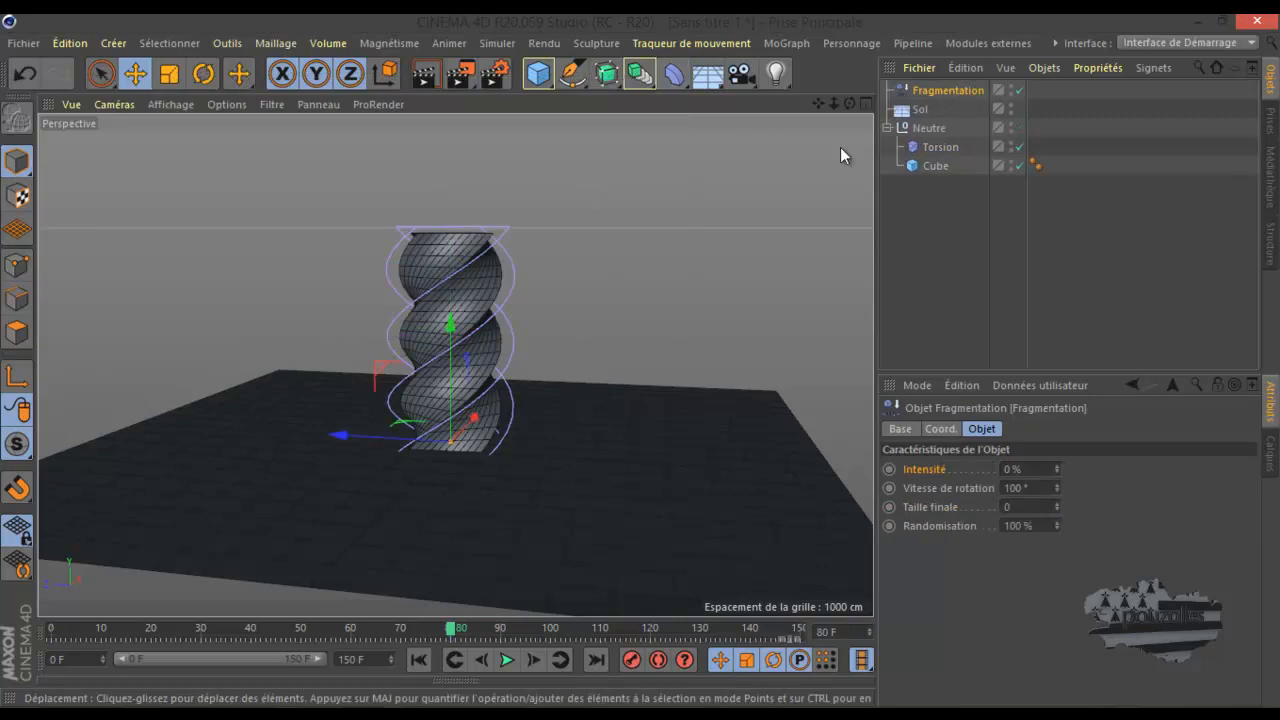
{"action": "left_click_drag", "start_coordinate": [934, 90], "coordinate": [940, 140]}
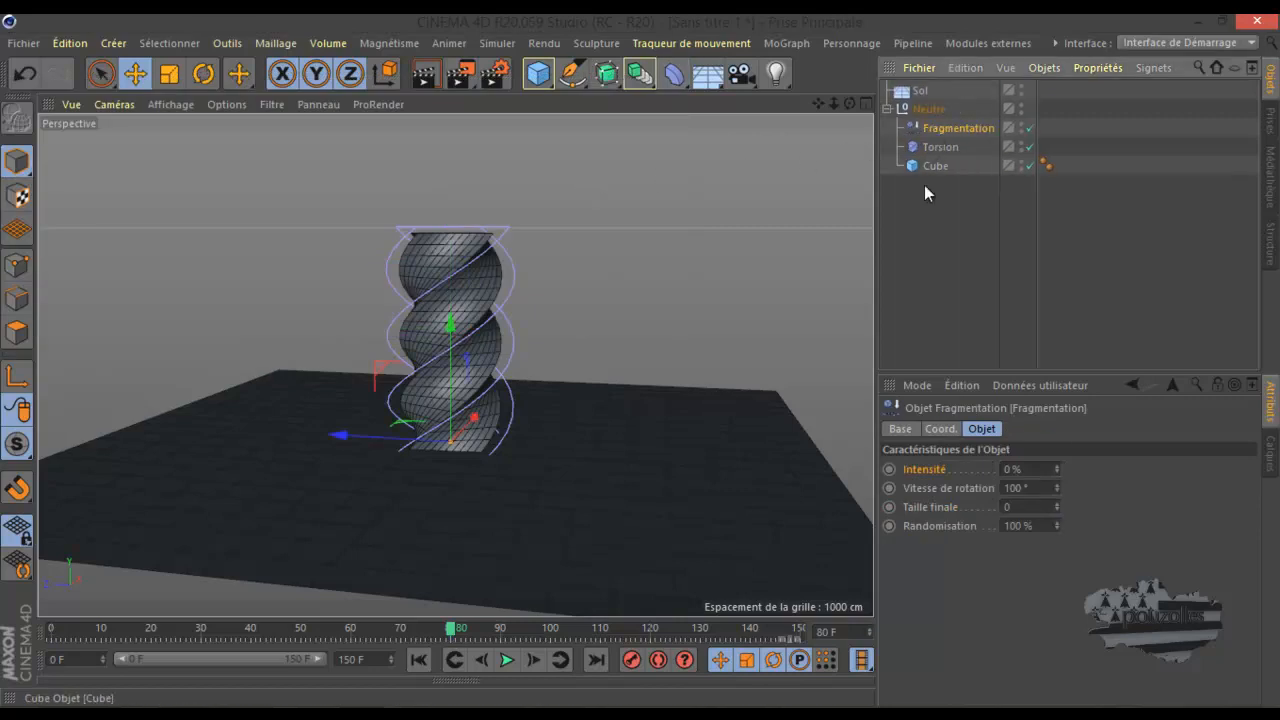
Keyframe Fragmentation's Intensité at 0 % on frame 0 and at 100 % on frame 80
{"action": "left_click", "coordinate": [418, 659]}
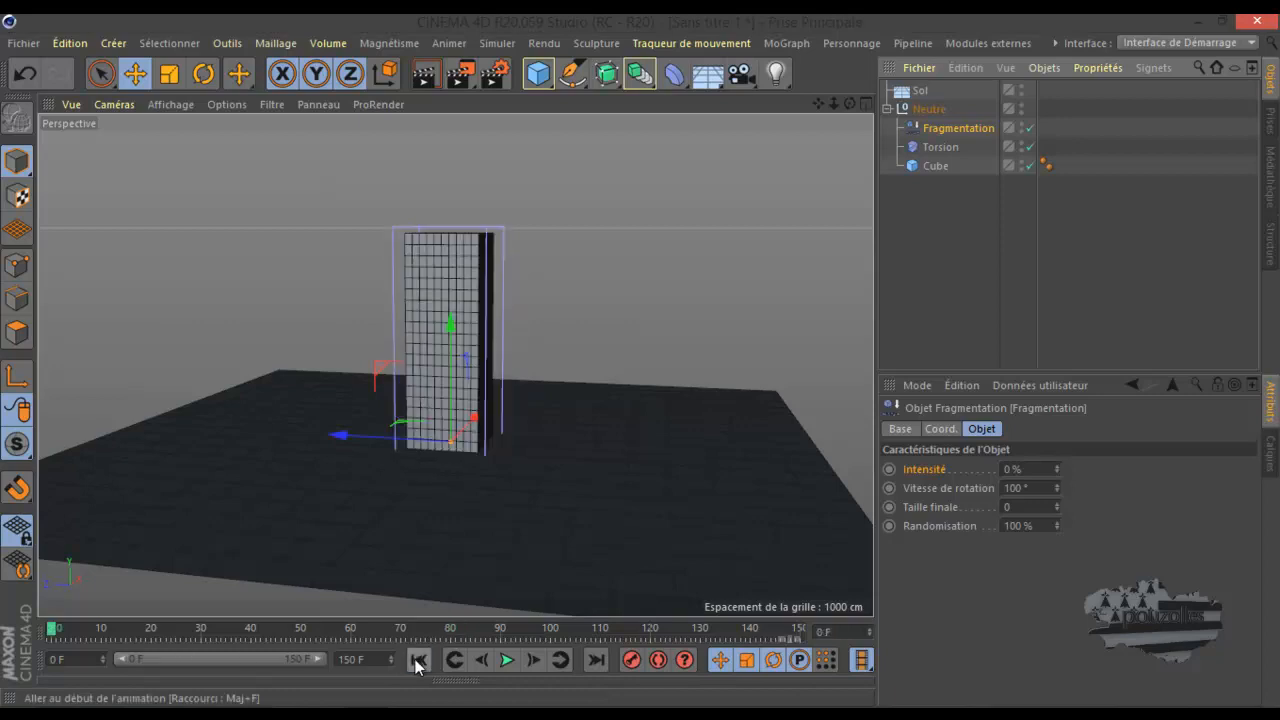
{"action": "left_click", "coordinate": [889, 469]}
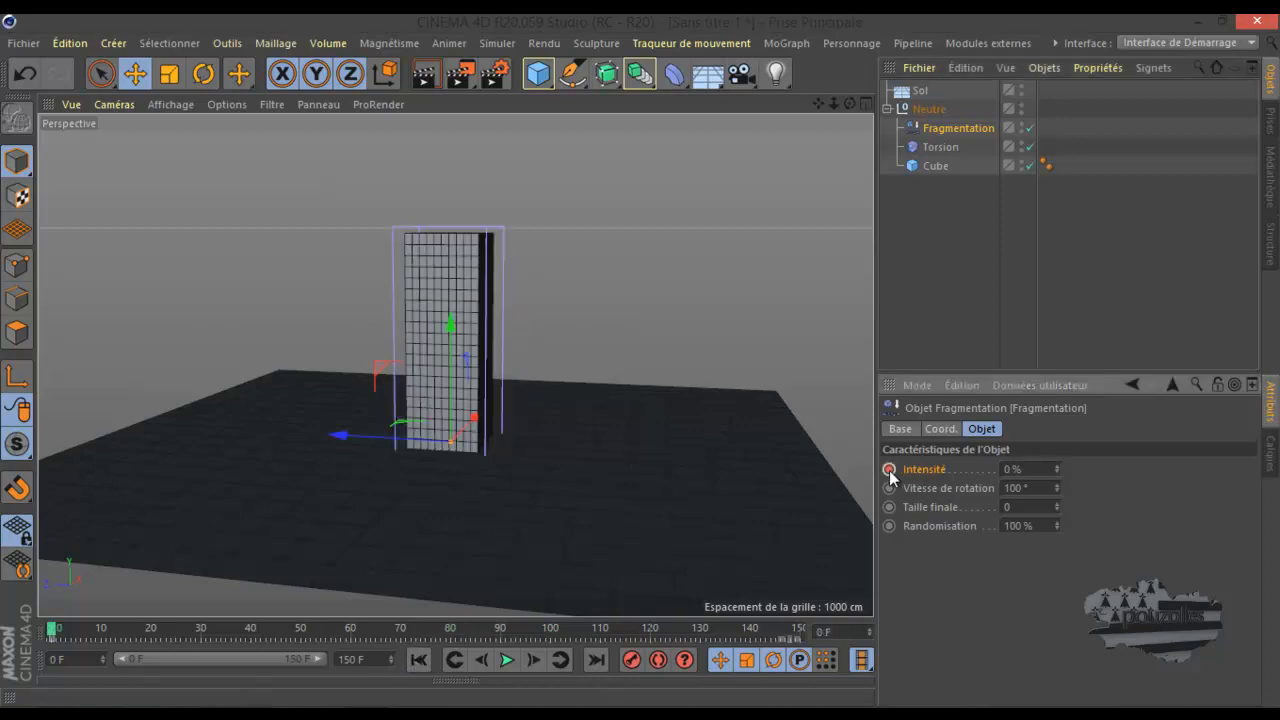
{"action": "left_click", "coordinate": [450, 630]}
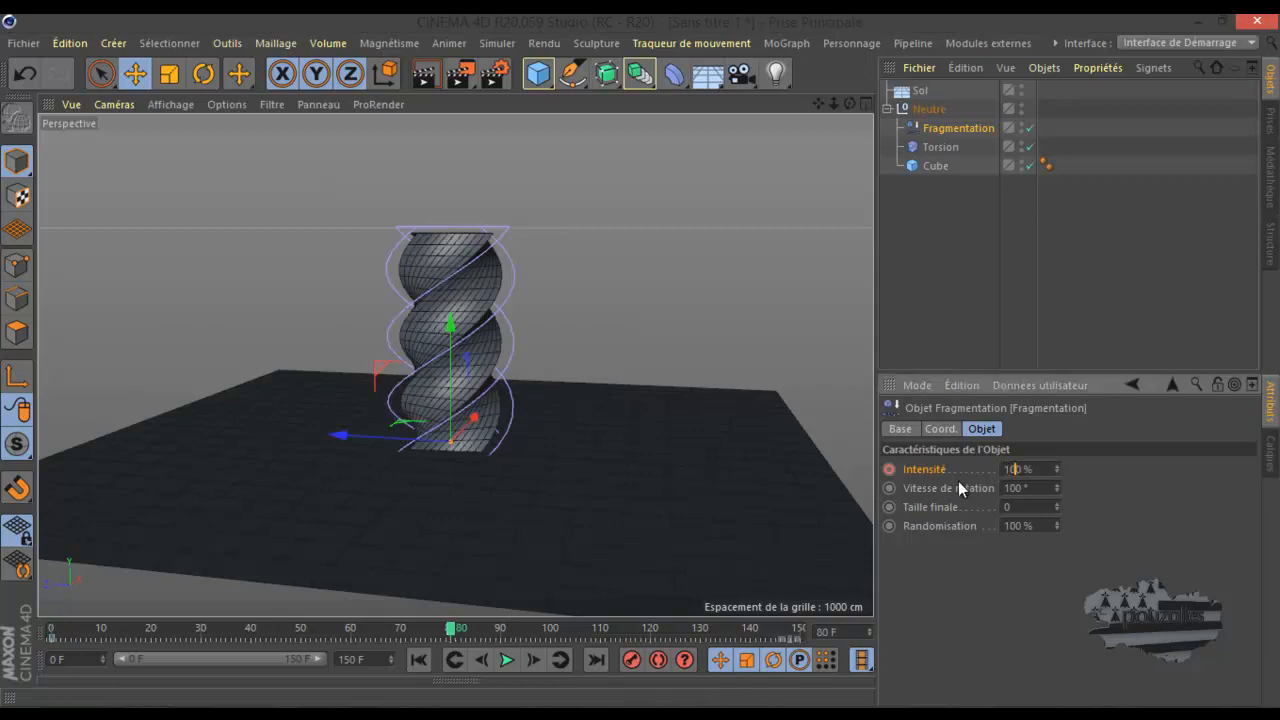
{"action": "left_click", "coordinate": [889, 469]}
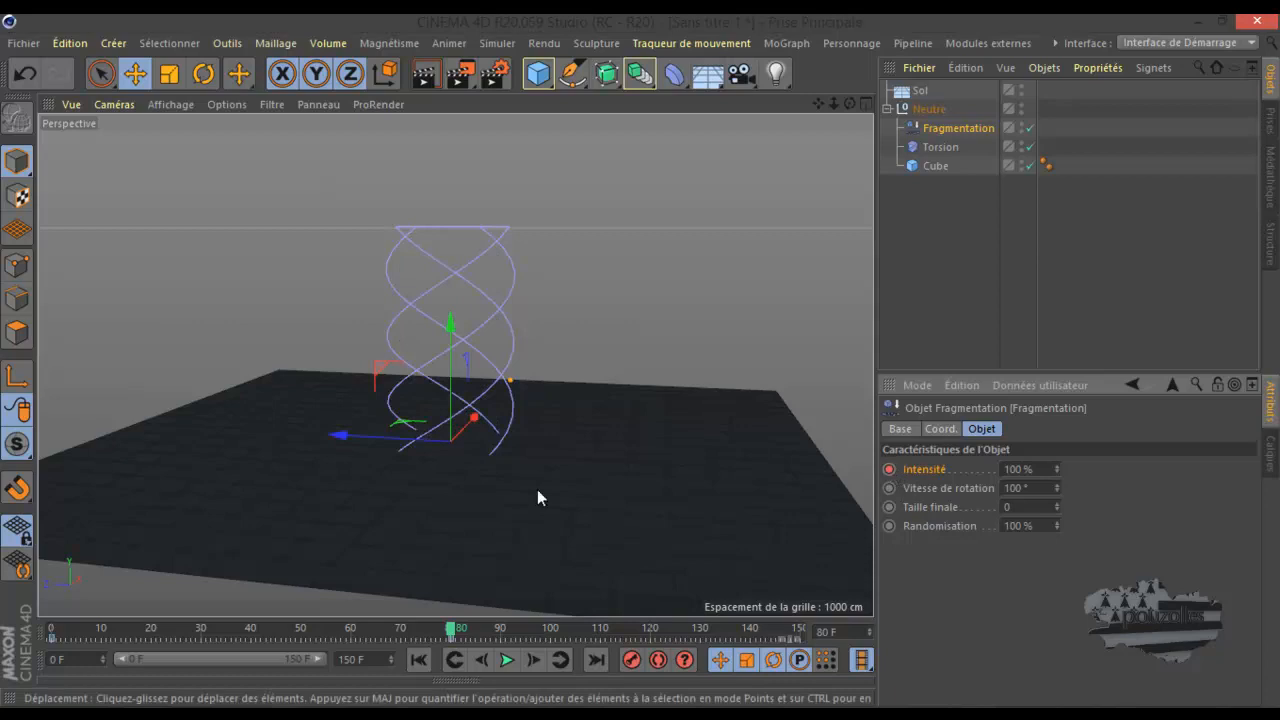
Set Fragmentation's Taille finale to 1, play the animation, and return to frame 0
{"action": "left_click", "coordinate": [422, 659]}
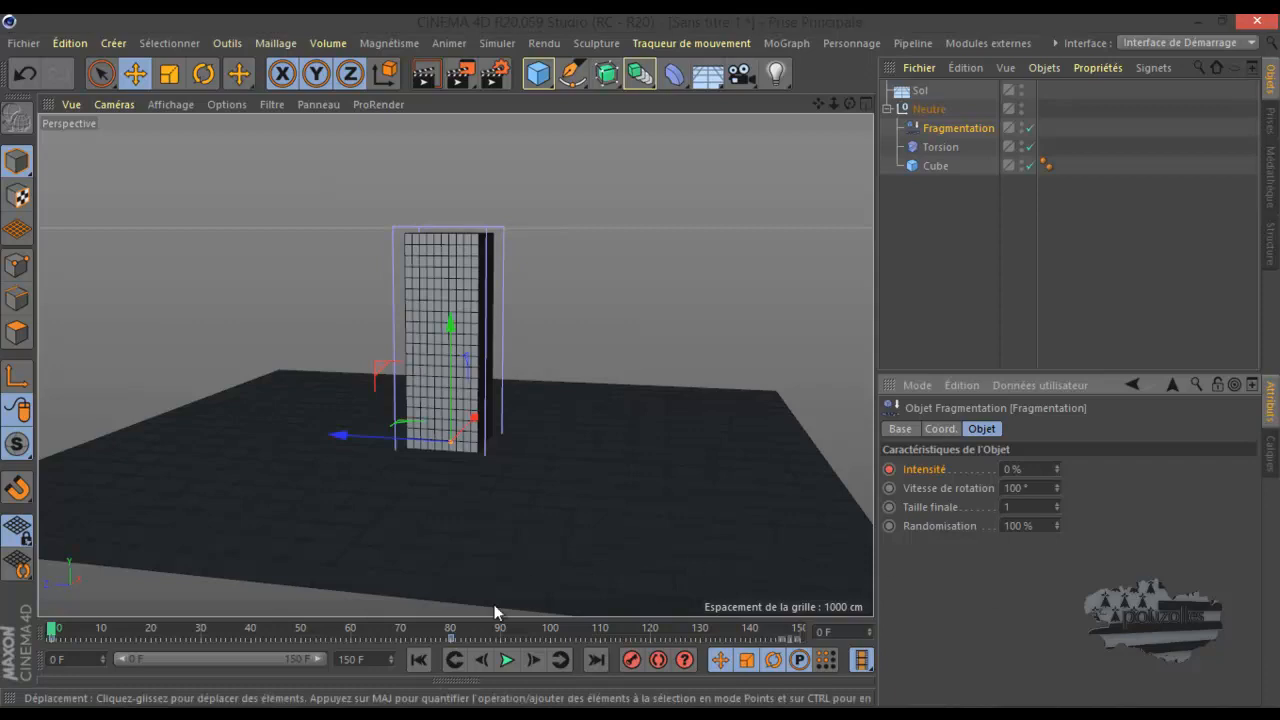
{"action": "left_click", "coordinate": [508, 660]}
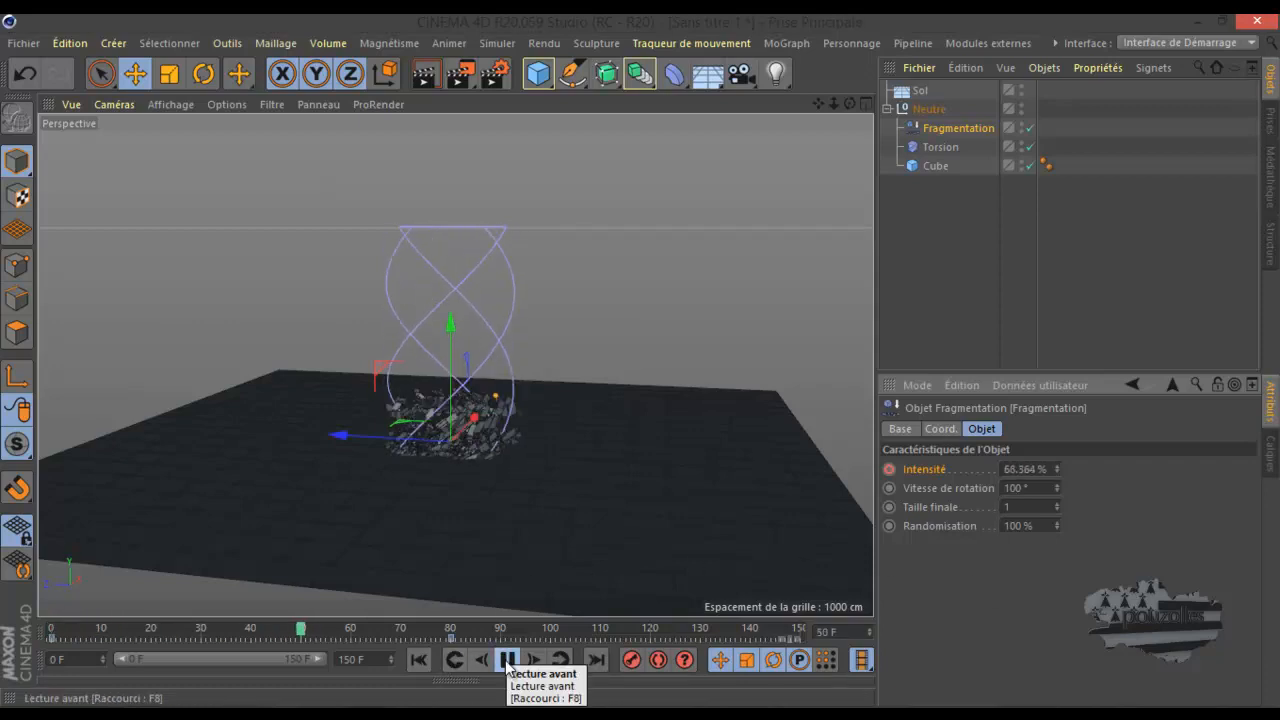
{"action": "left_click", "coordinate": [427, 662]}
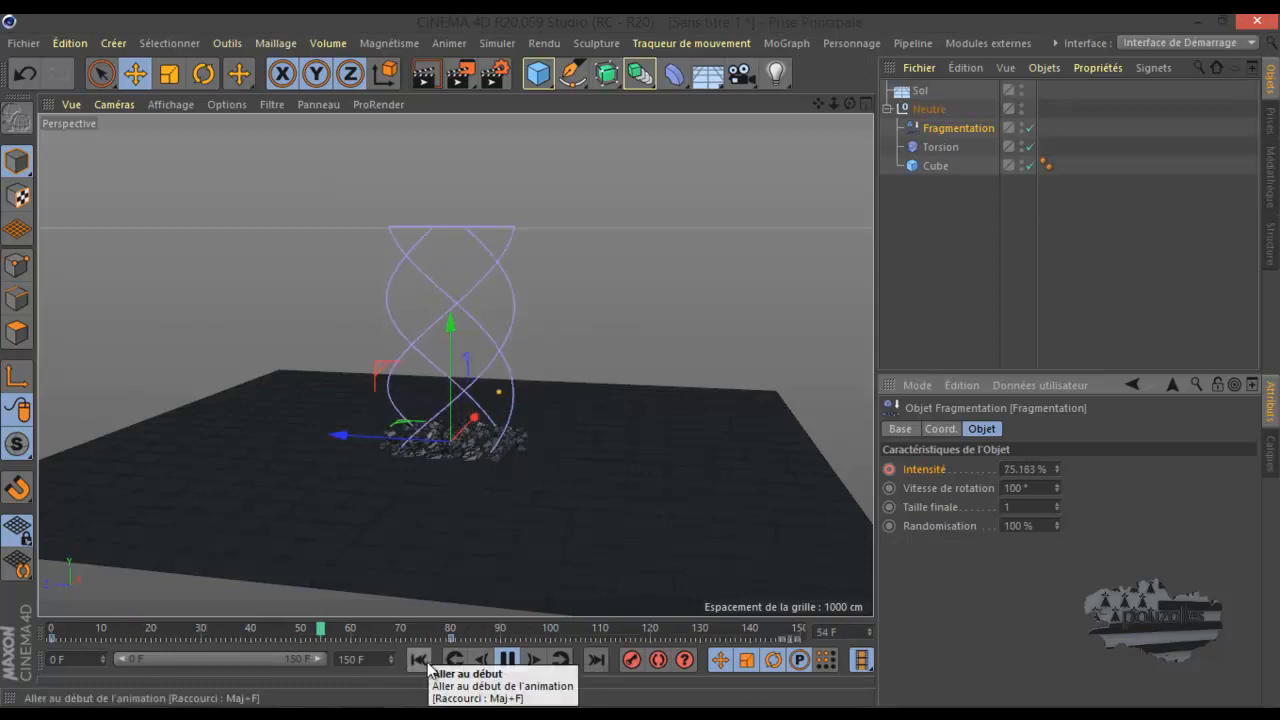
{"action": "left_click", "coordinate": [505, 661]}
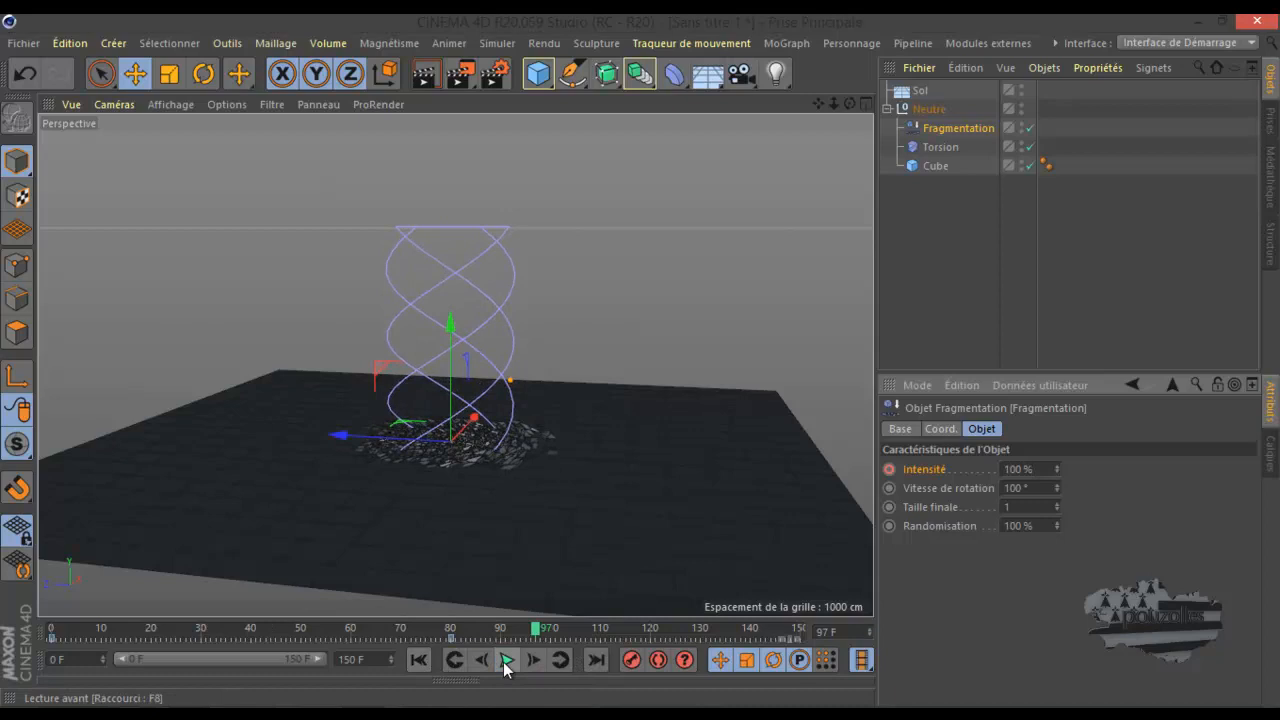
{"action": "left_click", "coordinate": [427, 660]}
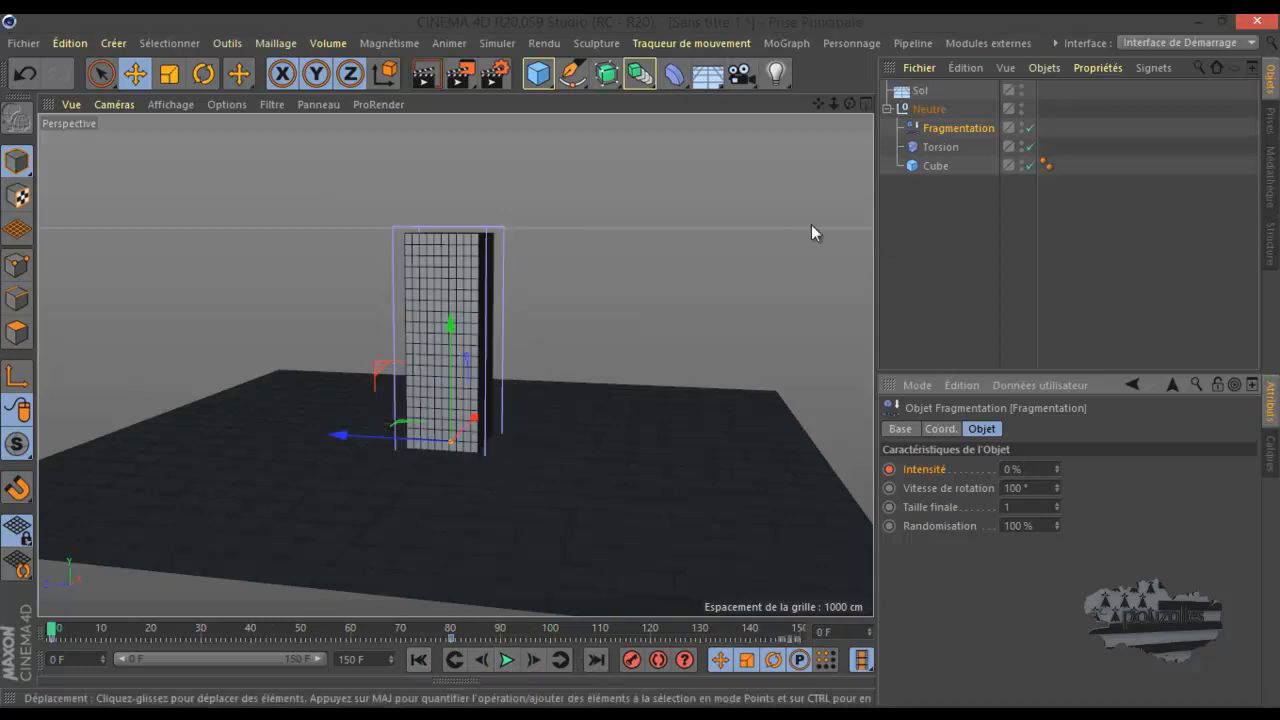
Add an Explosion deformer and place it above Fragmentation in the Neutre group
{"action": "left_click", "coordinate": [674, 73]}
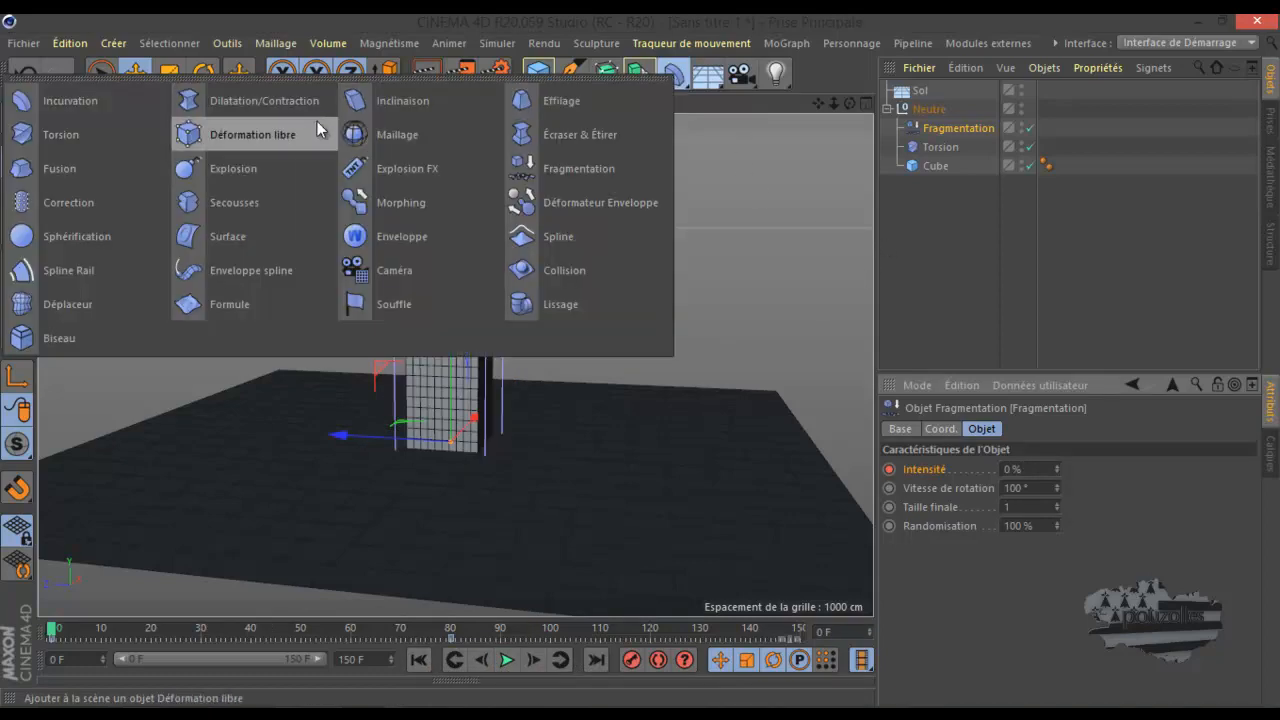
{"action": "left_click", "coordinate": [238, 167]}
{"action": "left_click_drag", "start_coordinate": [945, 90], "coordinate": [933, 136]}
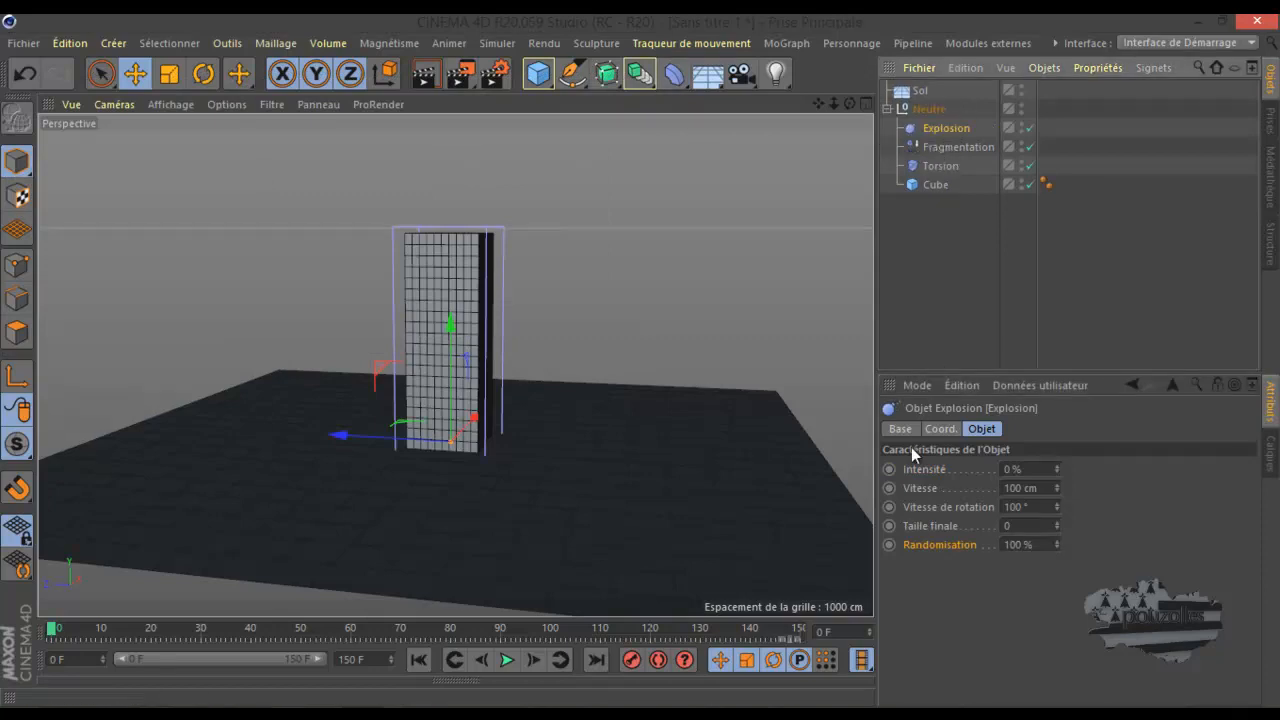
Keyframe Explosion's Intensité at 0 % on frame 0 and at 100 % on frame 80
{"action": "left_click", "coordinate": [891, 470]}
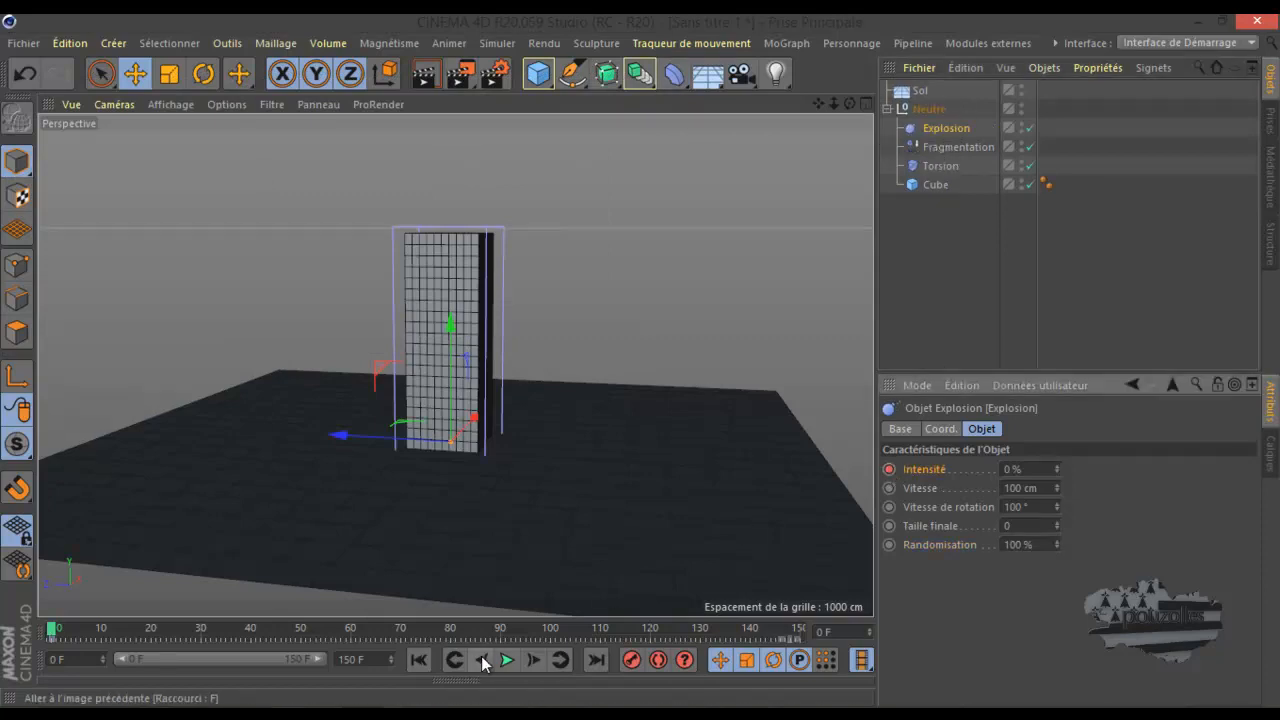
{"action": "left_click", "coordinate": [449, 628]}
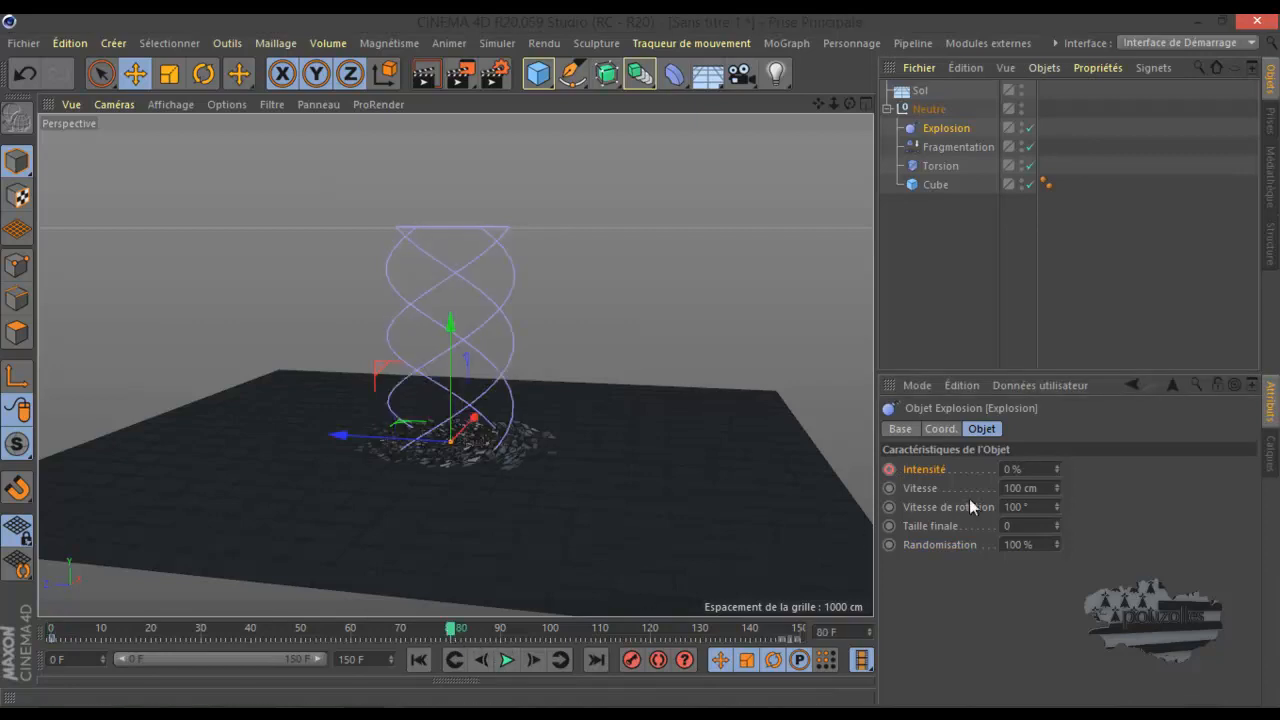
{"action": "left_click", "coordinate": [1007, 468]}
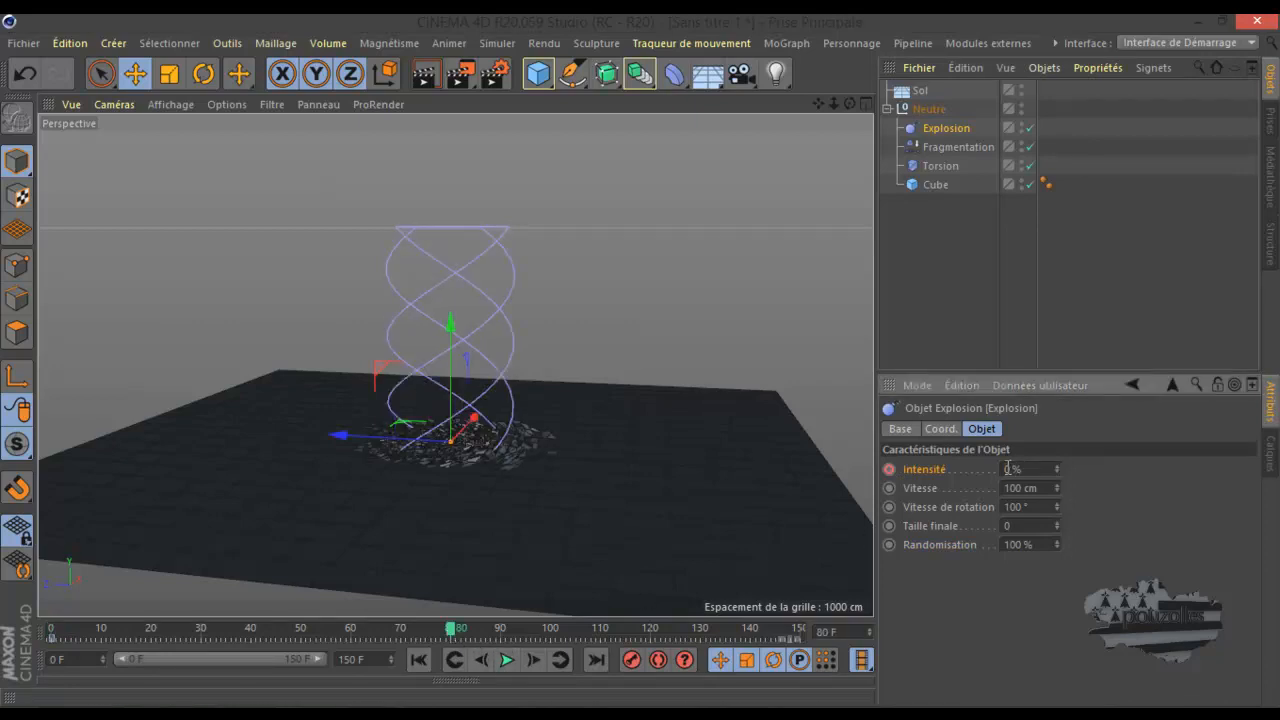
{"action": "type", "text": "100"}
{"action": "key", "text": "Return"}
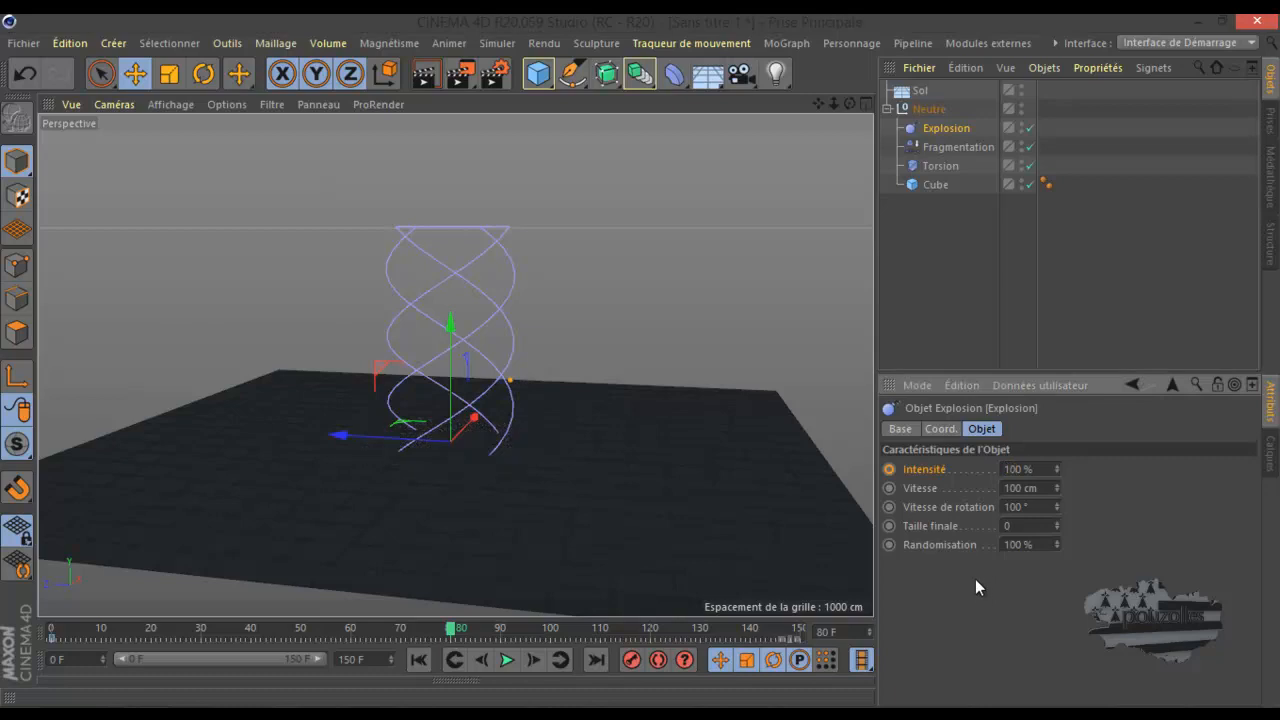
Play the combined Torsion, Fragmentation and Explosion animation twice from frame 0, and return to the start
{"action": "left_click", "coordinate": [418, 660]}
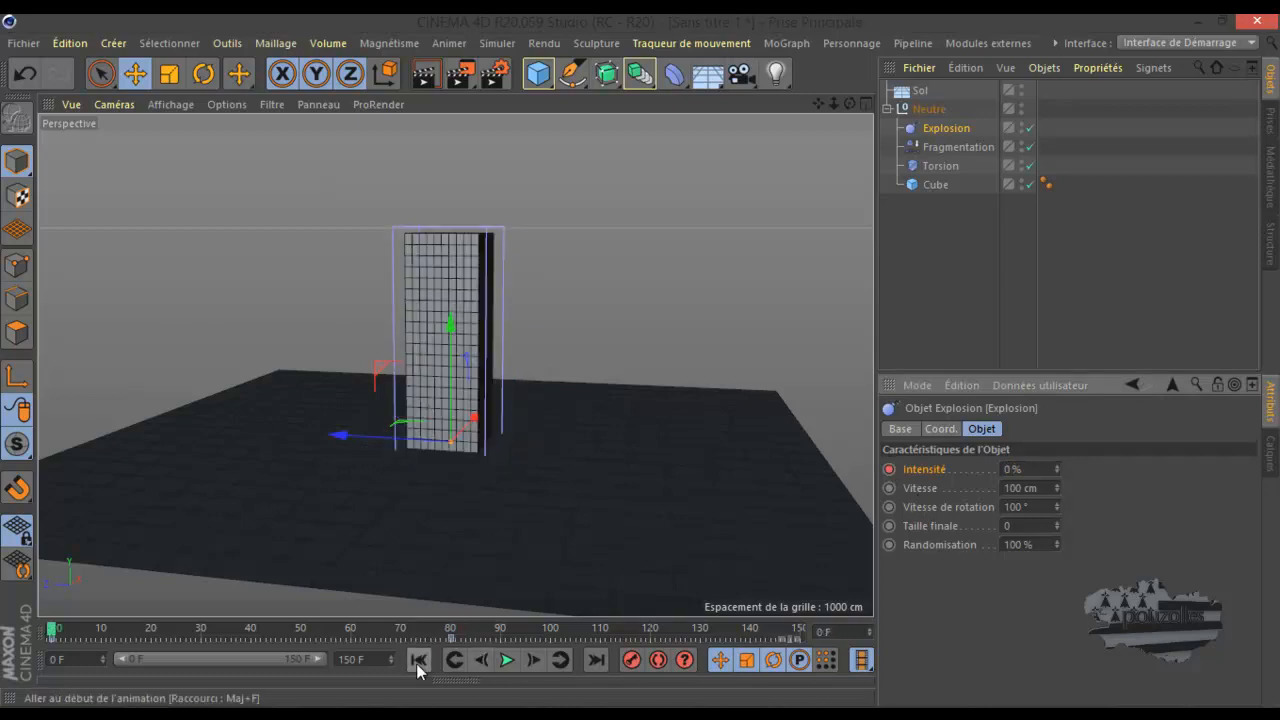
{"action": "left_click", "coordinate": [507, 660]}
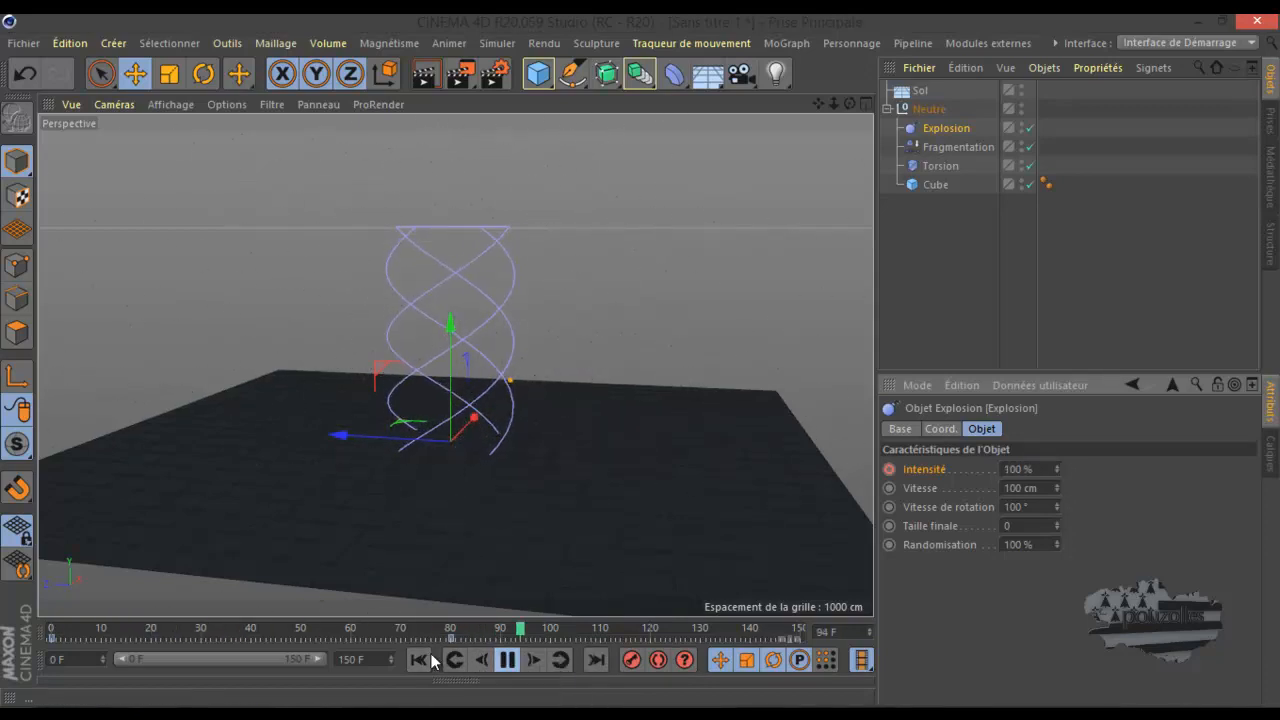
{"action": "left_click", "coordinate": [418, 660]}
{"action": "left_click", "coordinate": [508, 659]}
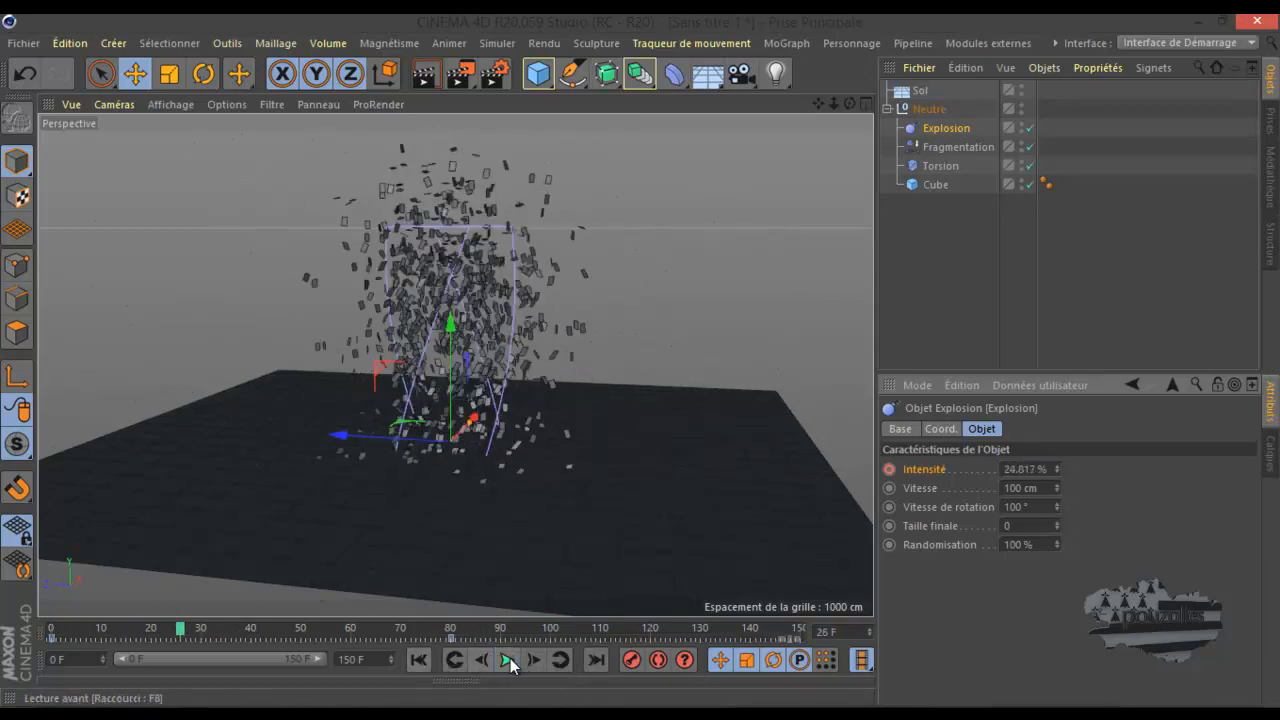
{"action": "left_click", "coordinate": [421, 661]}
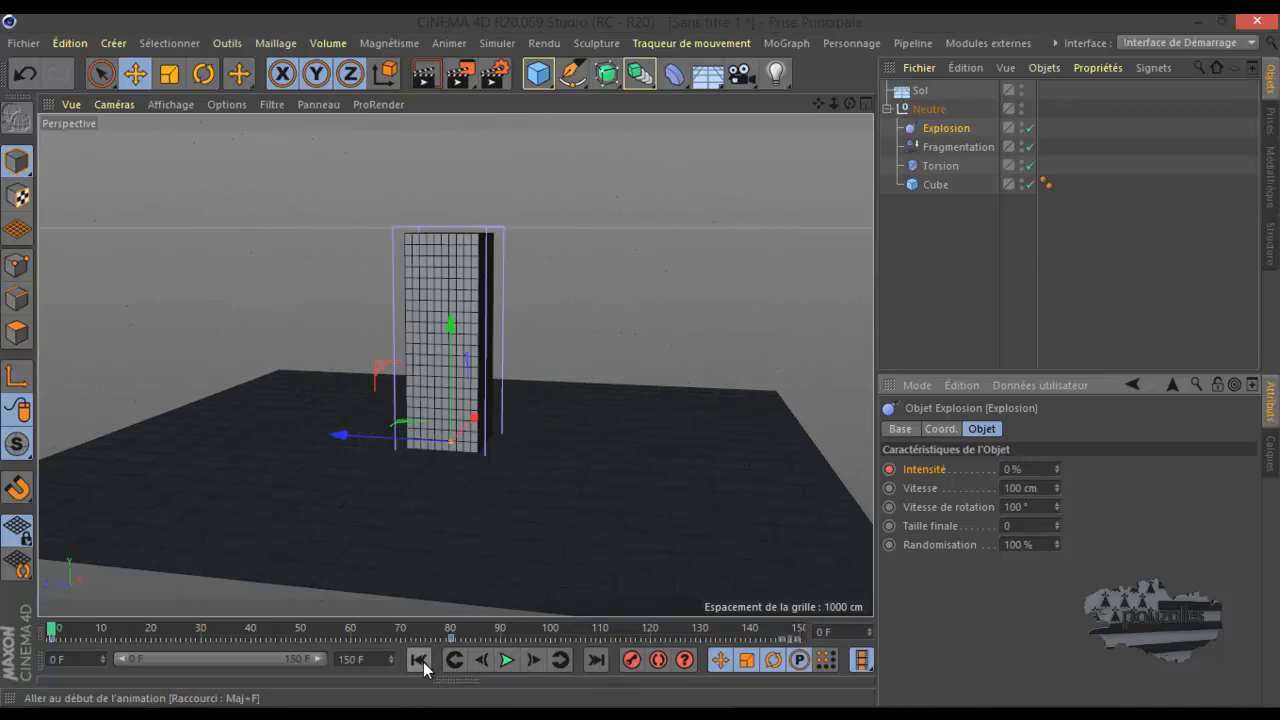
Delete the Explosion and Torsion deformers from the Neutre group, keeping Fragmentation and the Cube
{"action": "left_click", "coordinate": [973, 163]}
{"action": "left_click", "coordinate": [973, 150]}
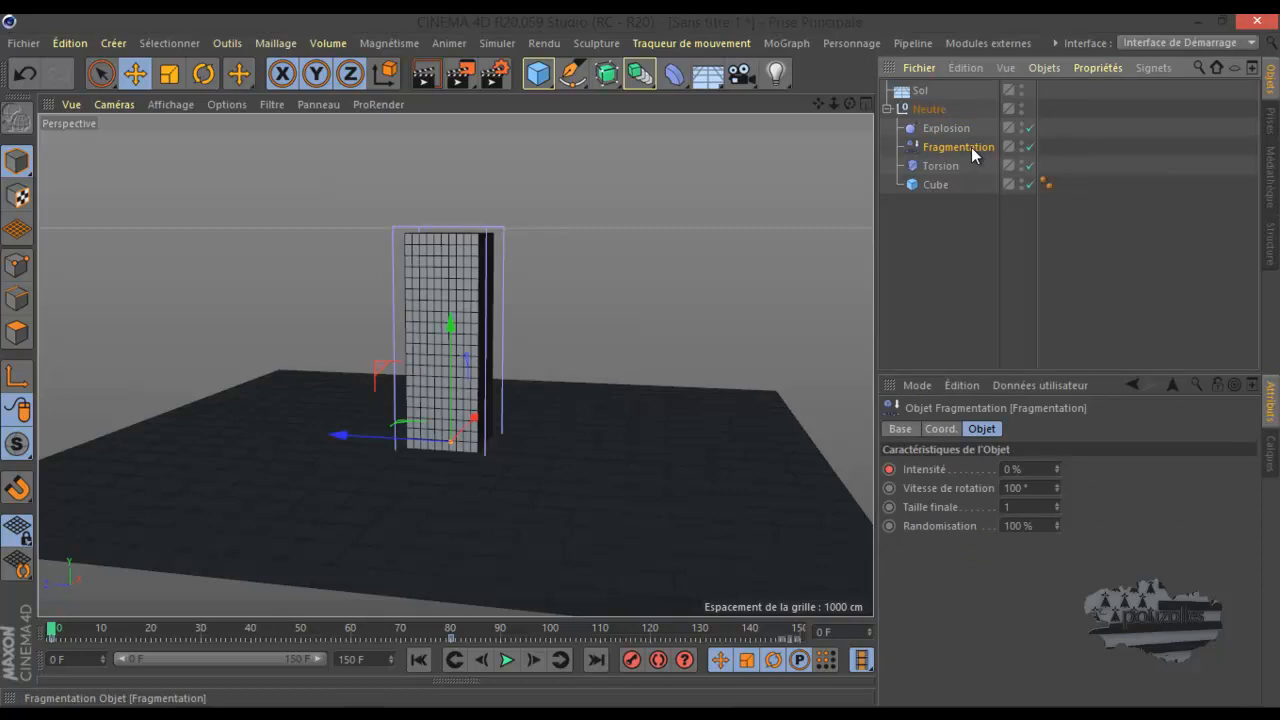
{"action": "left_click_drag", "start_coordinate": [931, 112], "coordinate": [931, 114]}
{"action": "left_click", "coordinate": [937, 149]}
{"action": "key", "text": "Delete"}
{"action": "left_click", "coordinate": [938, 150]}
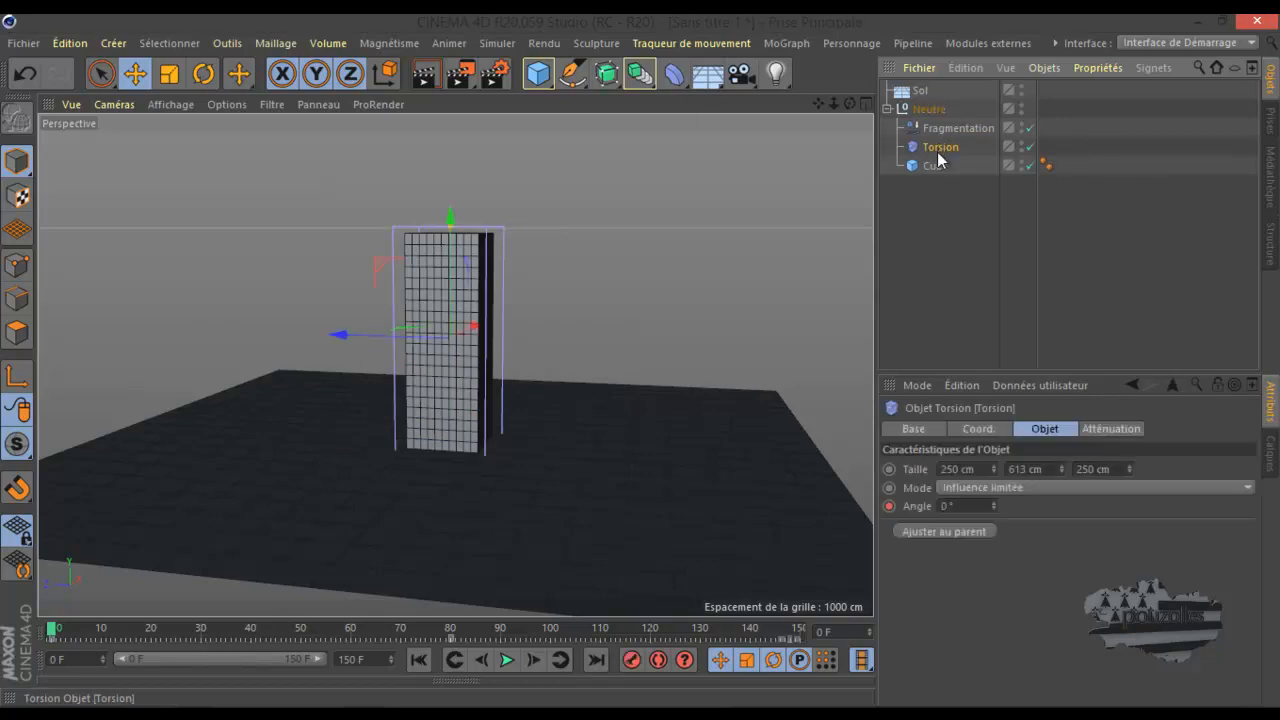
{"action": "key", "text": "Delete"}
{"action": "left_click", "coordinate": [936, 147]}
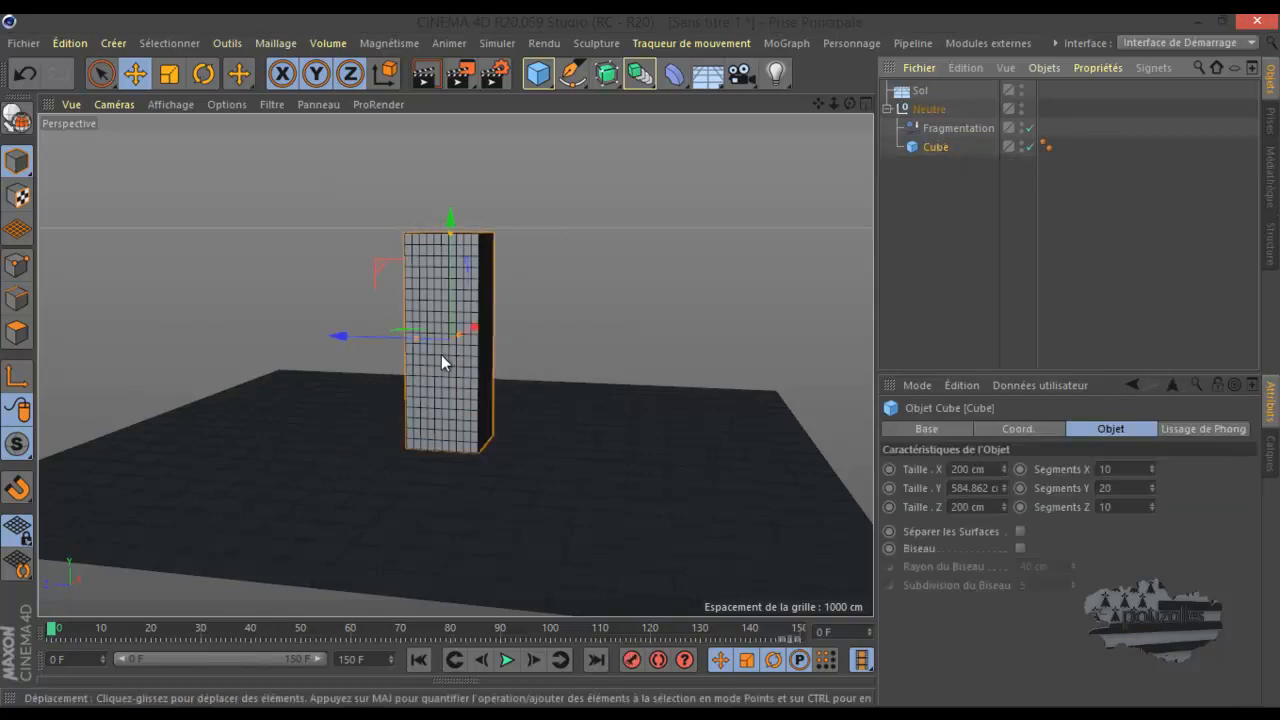
Select Fragmentation, play its animation on the block from a higher viewpoint, and pause at frame 75
{"action": "left_click_drag", "start_coordinate": [849, 104], "coordinate": [641, 367]}
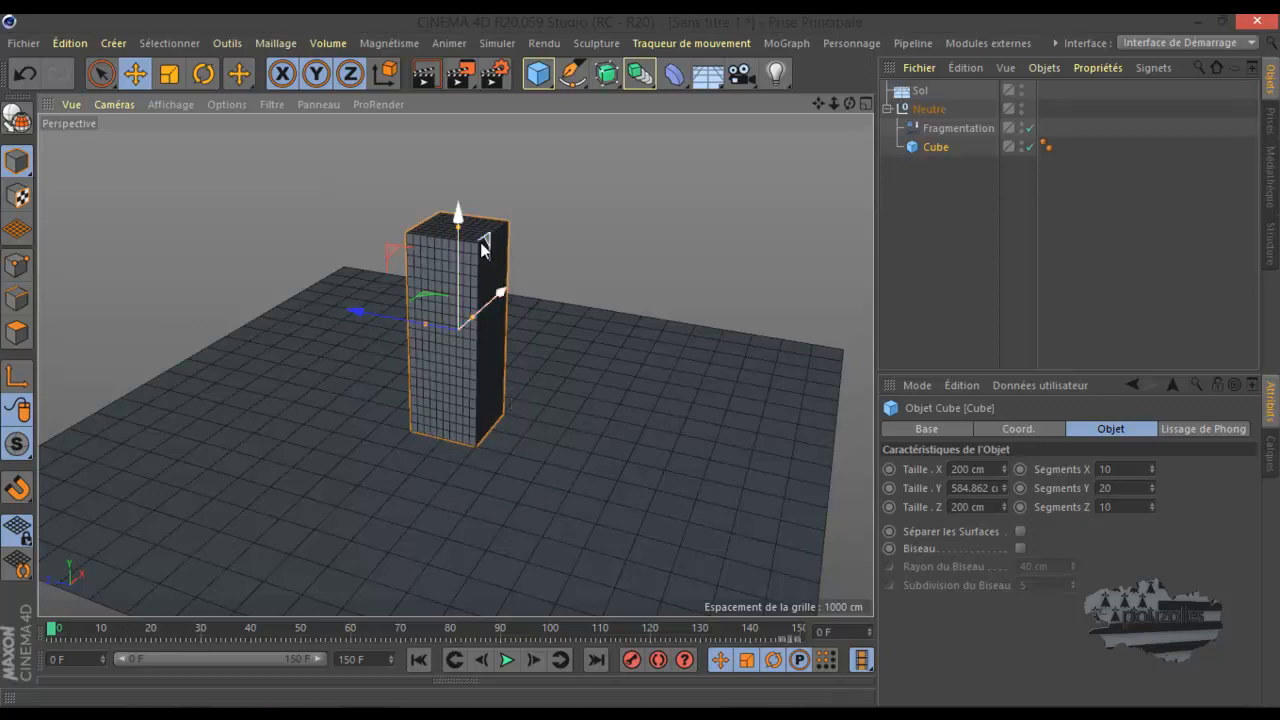
{"action": "left_click", "coordinate": [673, 74]}
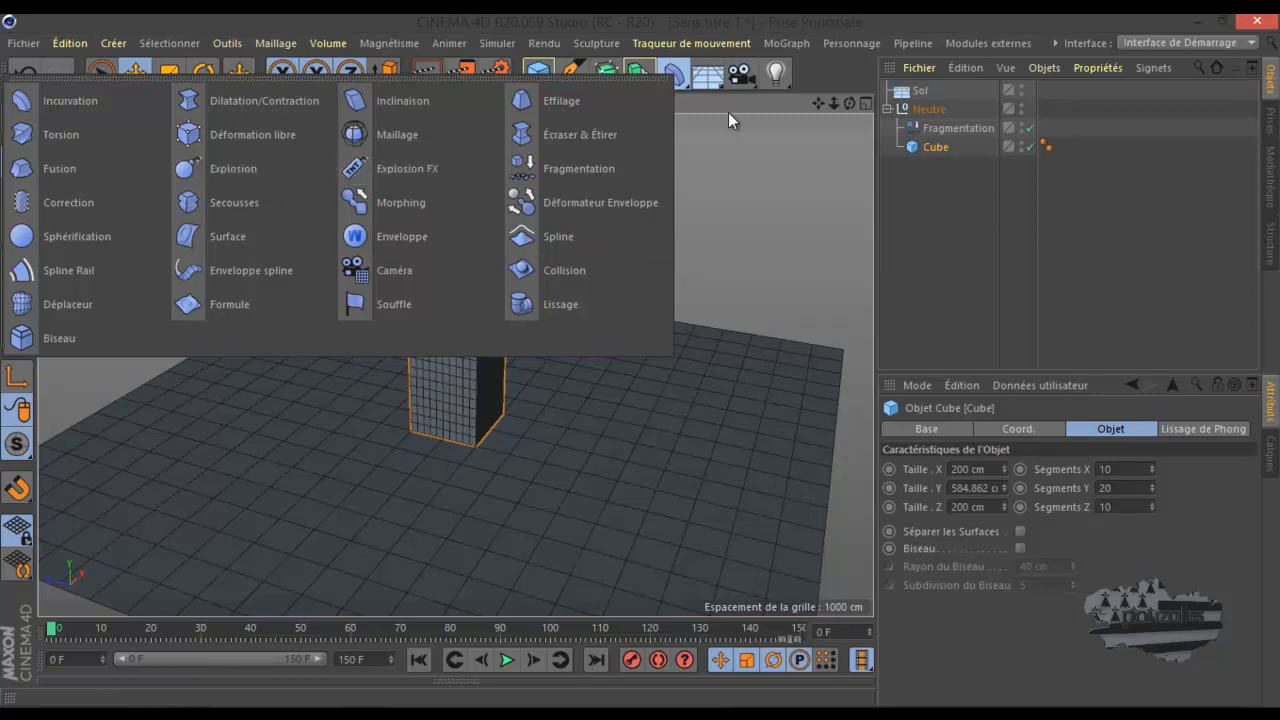
{"action": "key", "text": "Escape"}
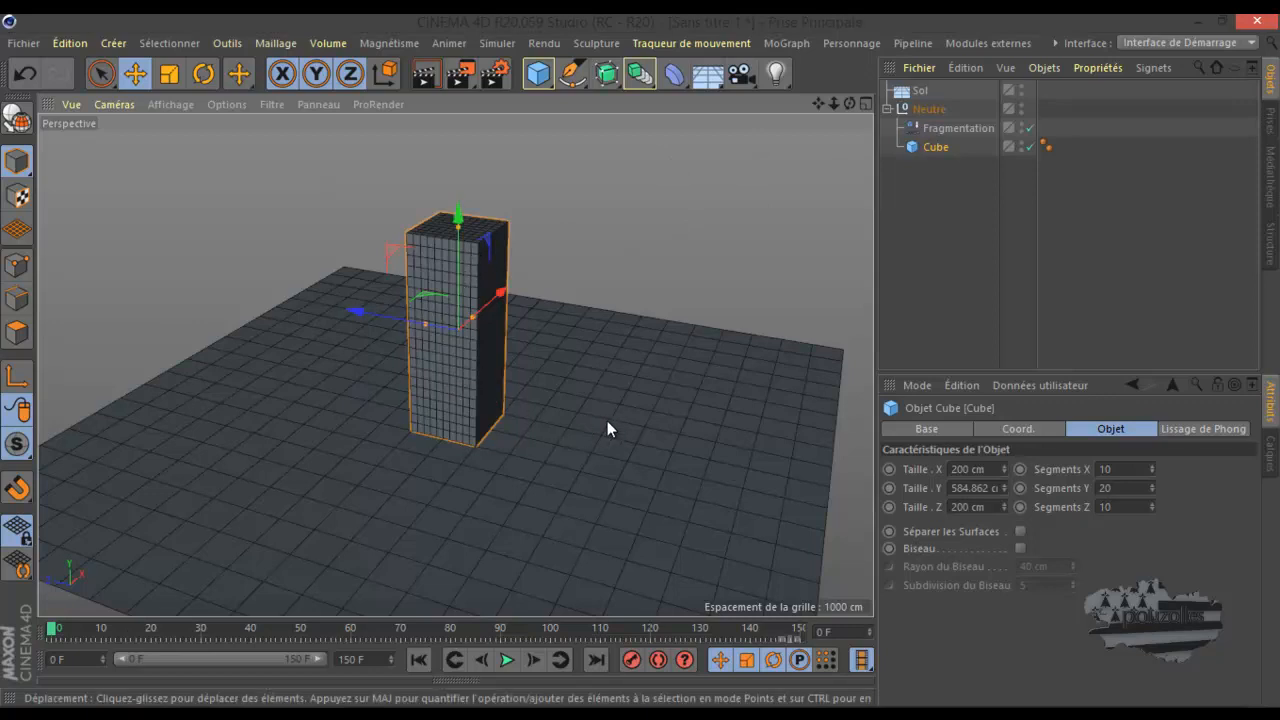
{"action": "left_click", "coordinate": [940, 129]}
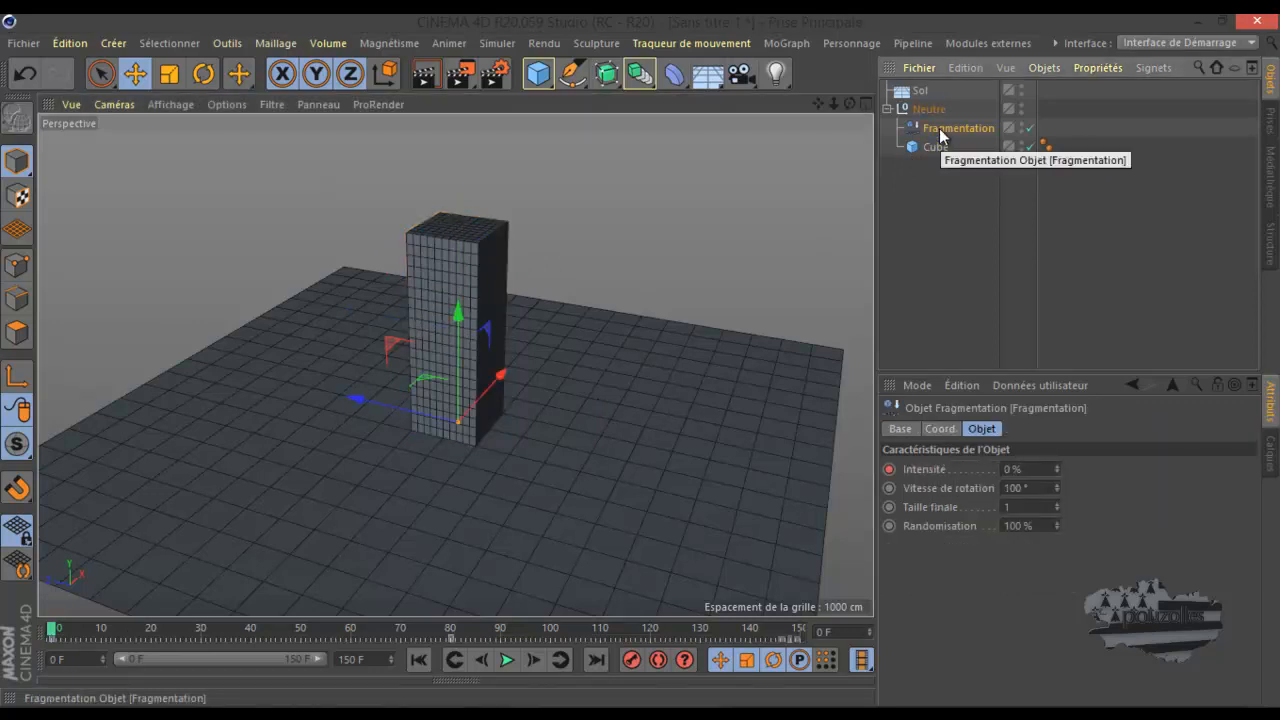
{"action": "left_click", "coordinate": [507, 660]}
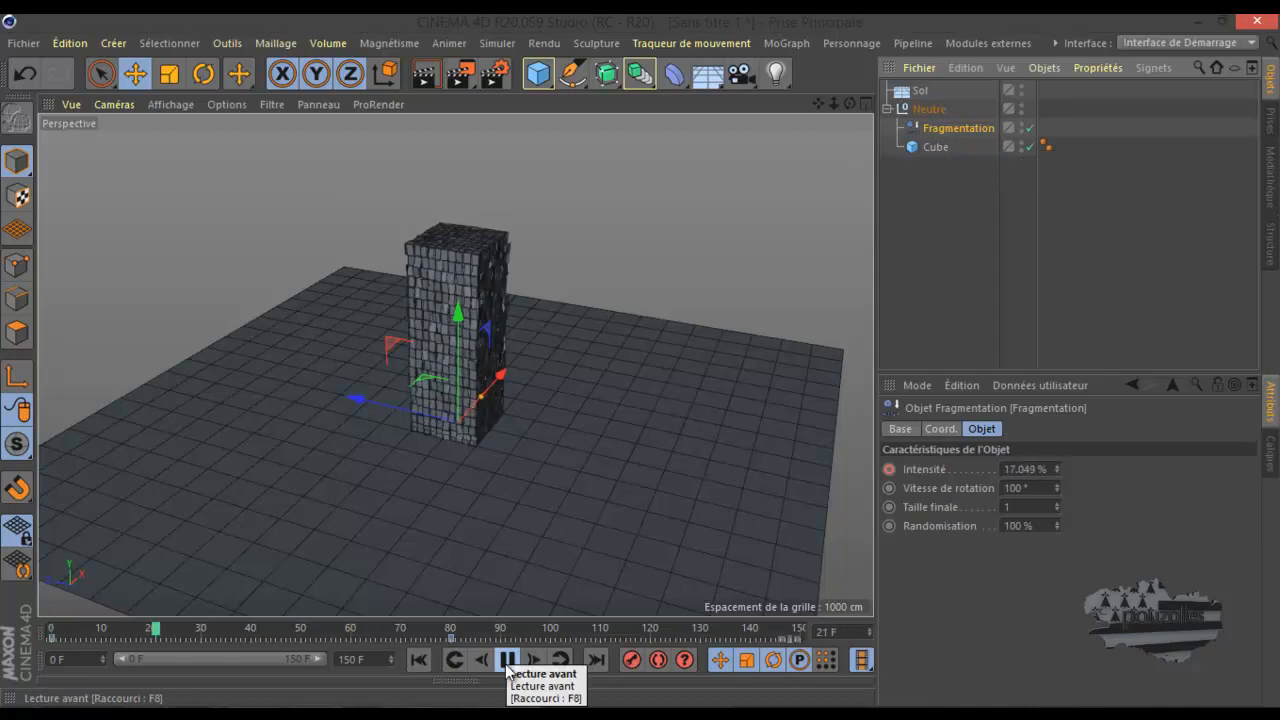
{"action": "left_click", "coordinate": [507, 660]}
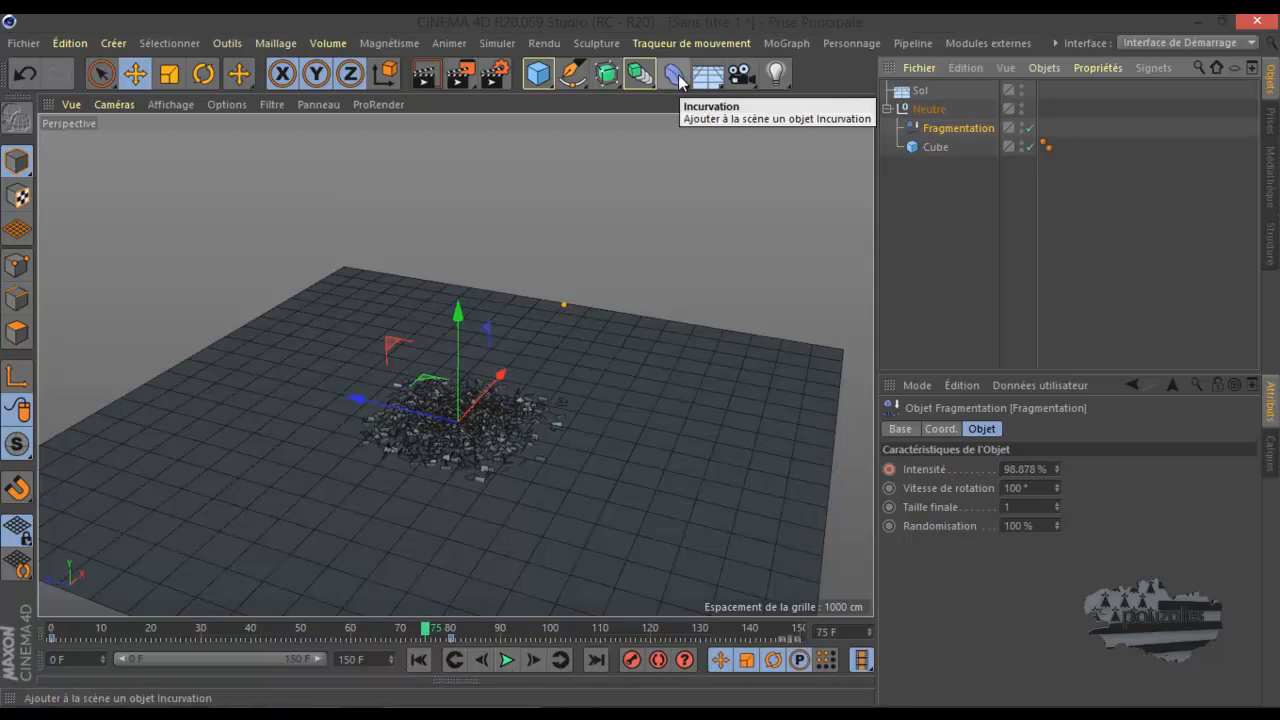
Add a Déformateur Enveloppe to the scene and review its attenuation, coordinate and object settings
{"action": "left_click", "coordinate": [676, 78]}
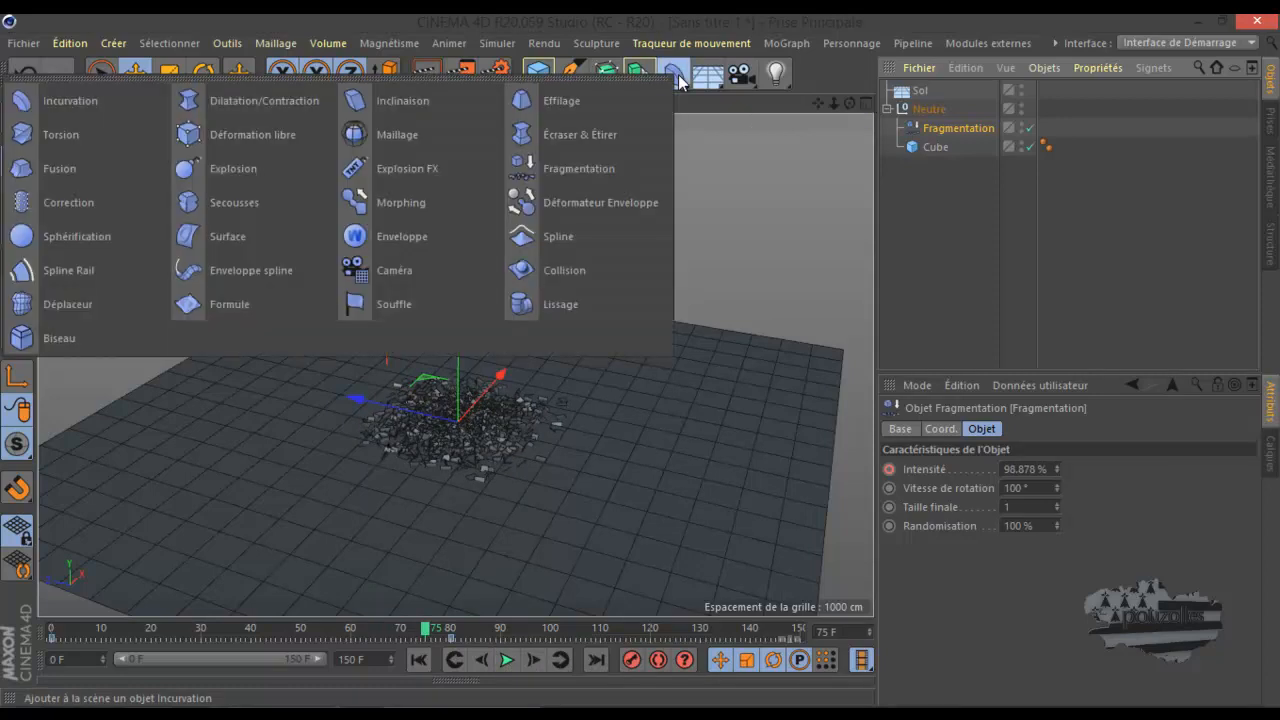
{"action": "left_click", "coordinate": [625, 197]}
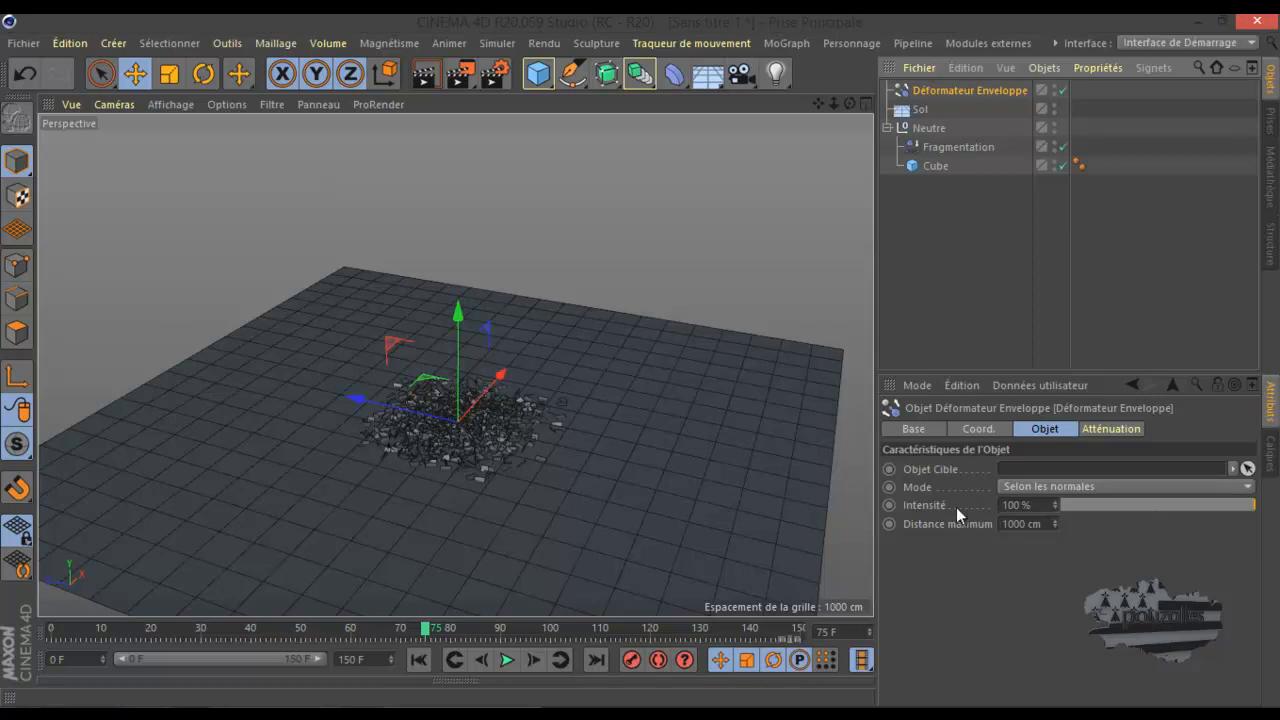
{"action": "left_click", "coordinate": [1112, 428]}
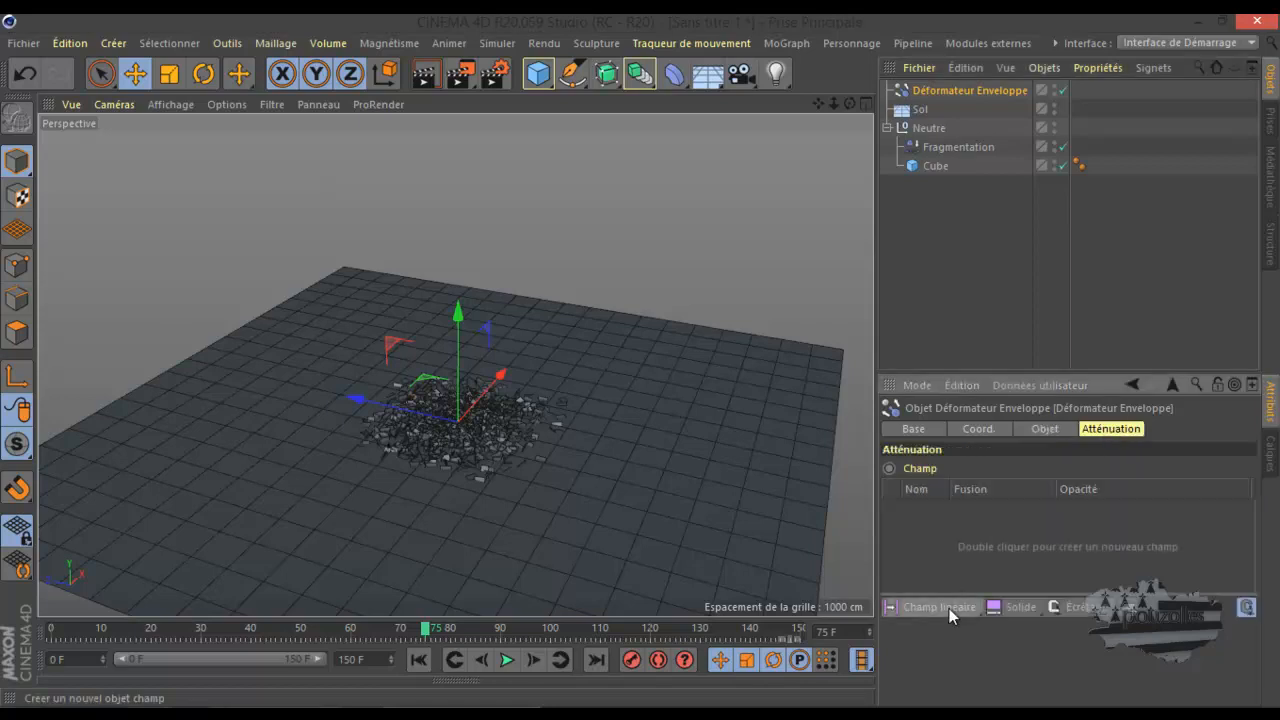
{"action": "left_click", "coordinate": [977, 424]}
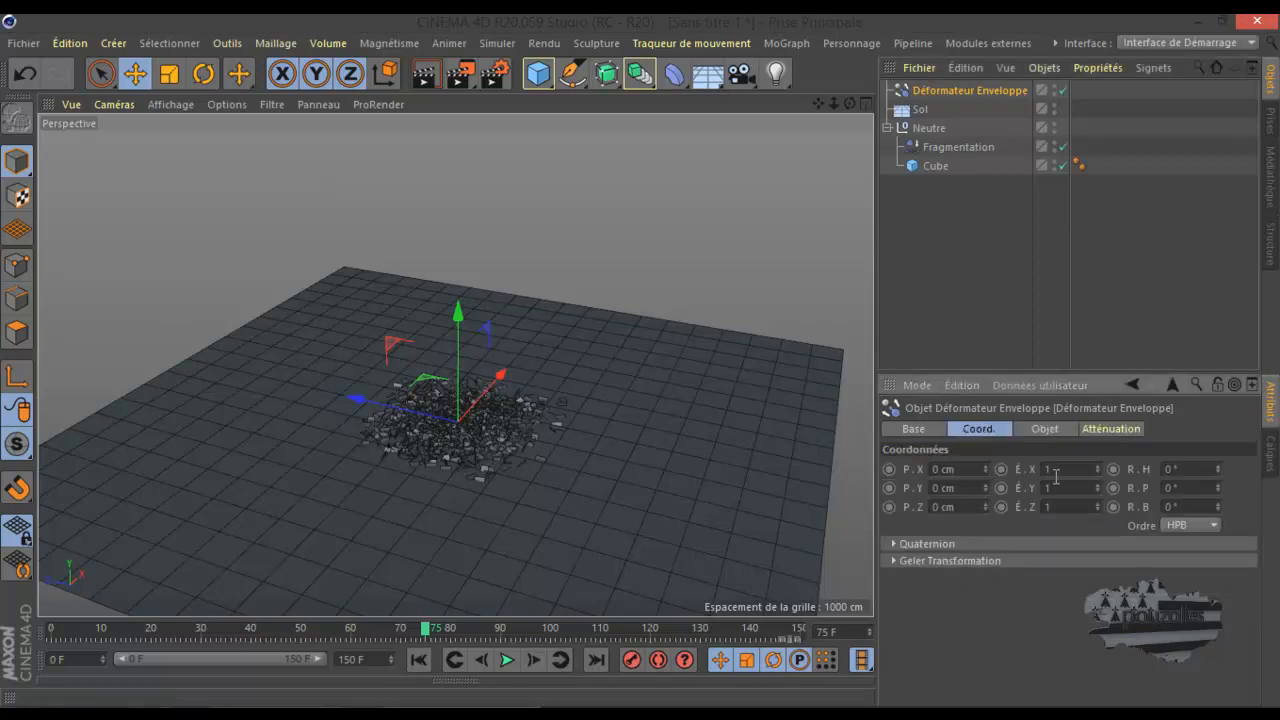
{"action": "left_click", "coordinate": [1048, 426]}
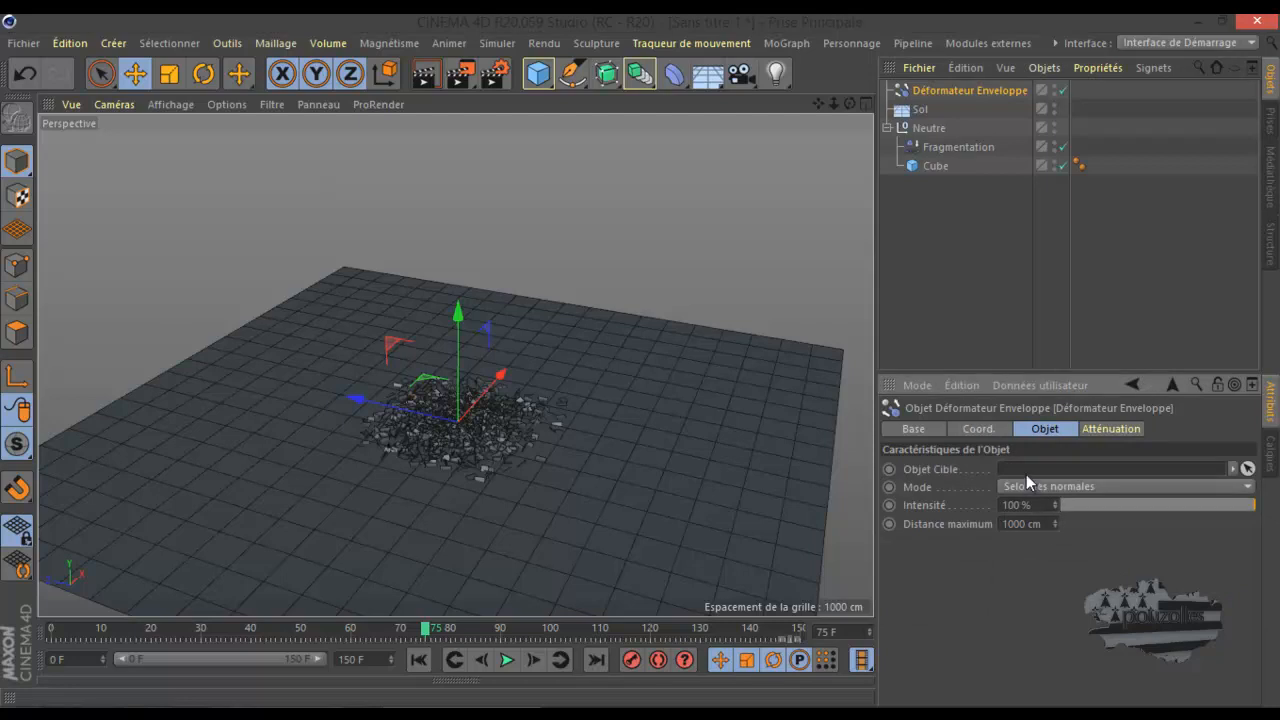